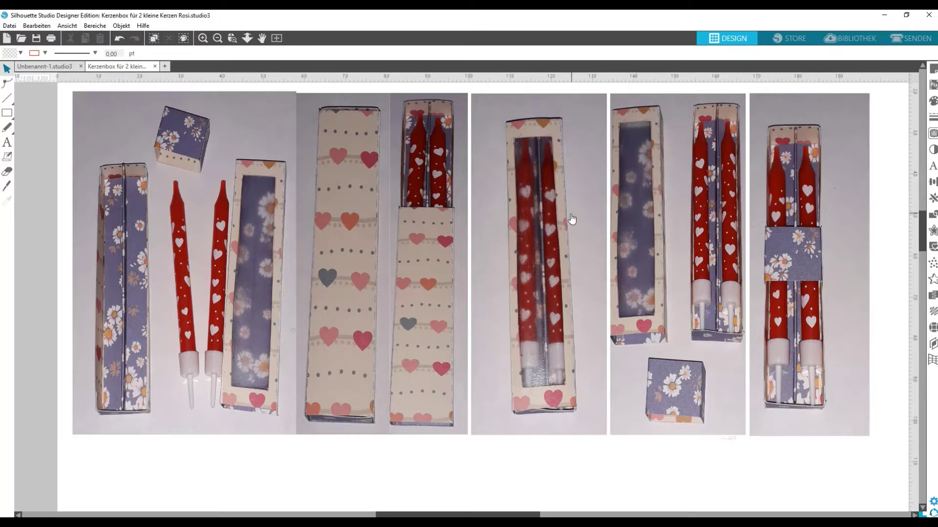
{"action": "left_click", "coordinate": [538, 193]}
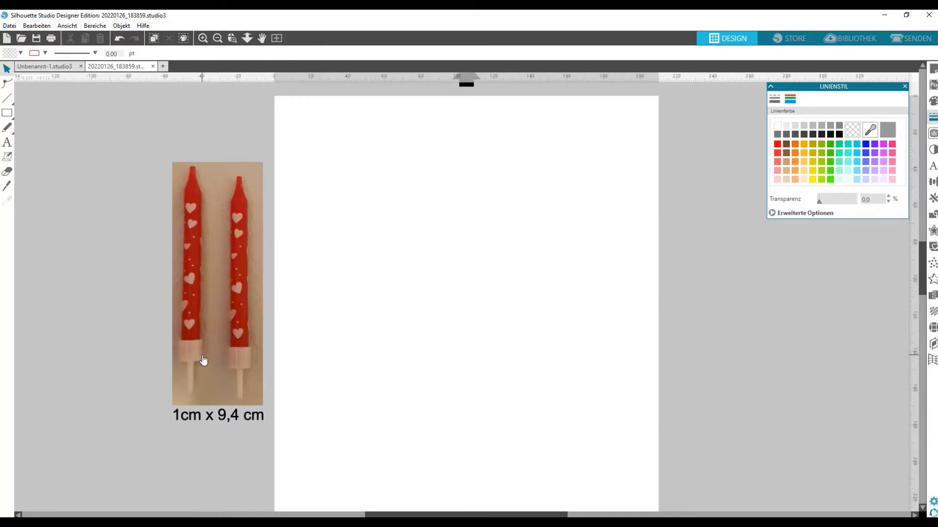
{"action": "left_click", "coordinate": [191, 398]}
{"action": "left_click", "coordinate": [126, 333]}
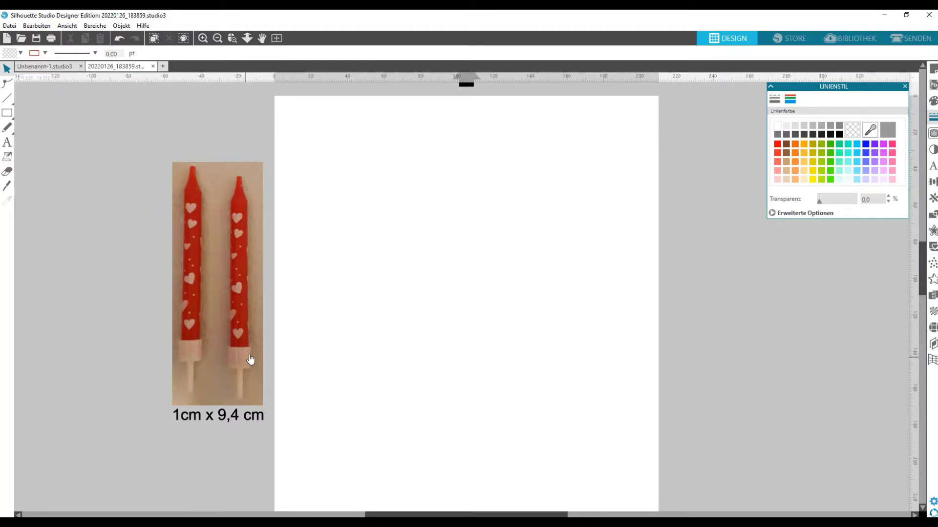
Draw an upright rectangle about 6.27 cm wide and 13.89 cm high on the page and select it.
{"action": "left_click", "coordinate": [4, 115]}
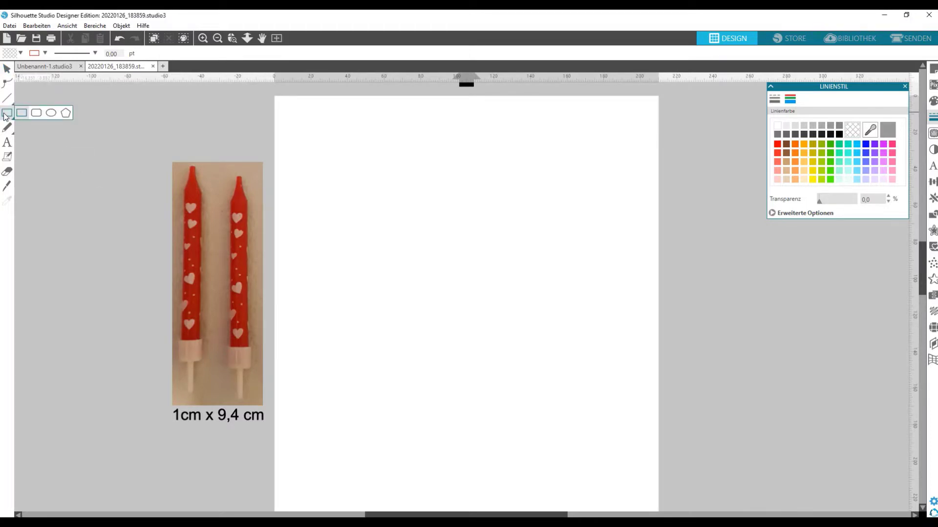
{"action": "mouse_move", "coordinate": [334, 129]}
{"action": "left_mouse_down"}
{"action": "mouse_move", "coordinate": [429, 161]}
{"action": "mouse_move", "coordinate": [449, 383]}
{"action": "left_mouse_up"}
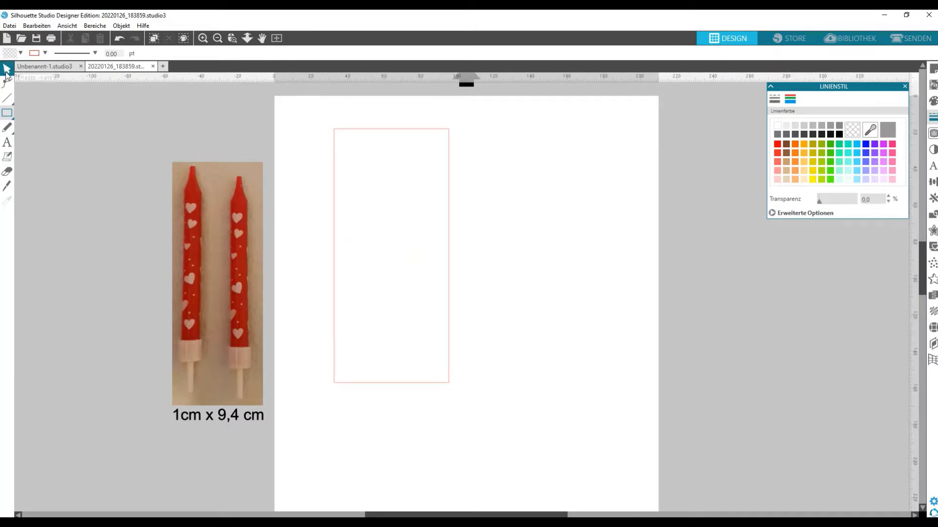
{"action": "left_click", "coordinate": [7, 69]}
{"action": "left_click_drag", "start_coordinate": [324, 119], "coordinate": [354, 151]}
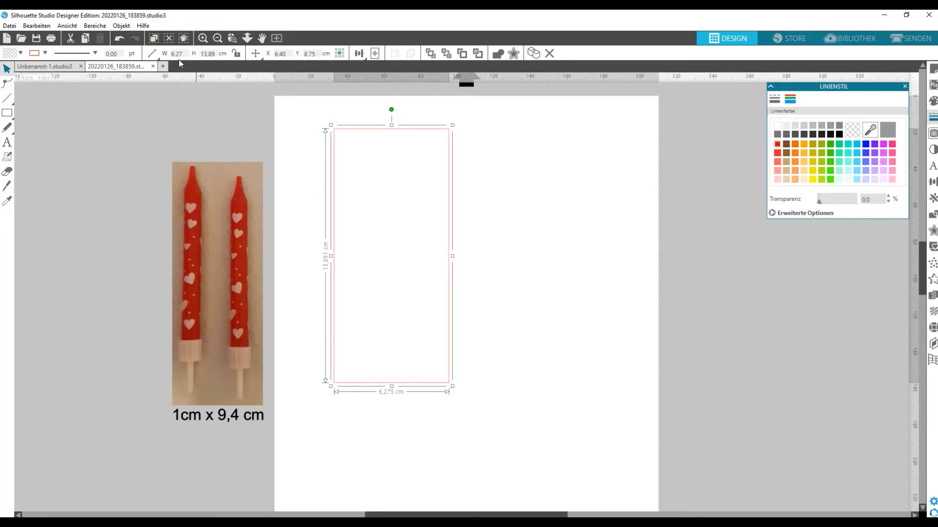
Set the rectangle's width to 2.2 cm and its height to 9.4 cm.
{"action": "left_click_drag", "start_coordinate": [185, 54], "coordinate": [167, 56]}
{"action": "type", "text": "2.2"}
{"action": "key", "text": "Return"}
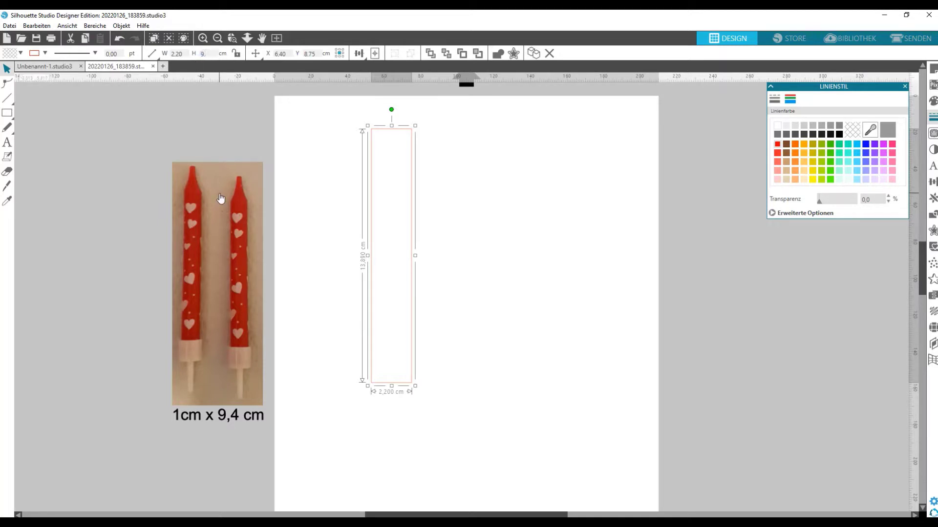
{"action": "key", "text": "Return"}
{"action": "left_click", "coordinate": [304, 270]}
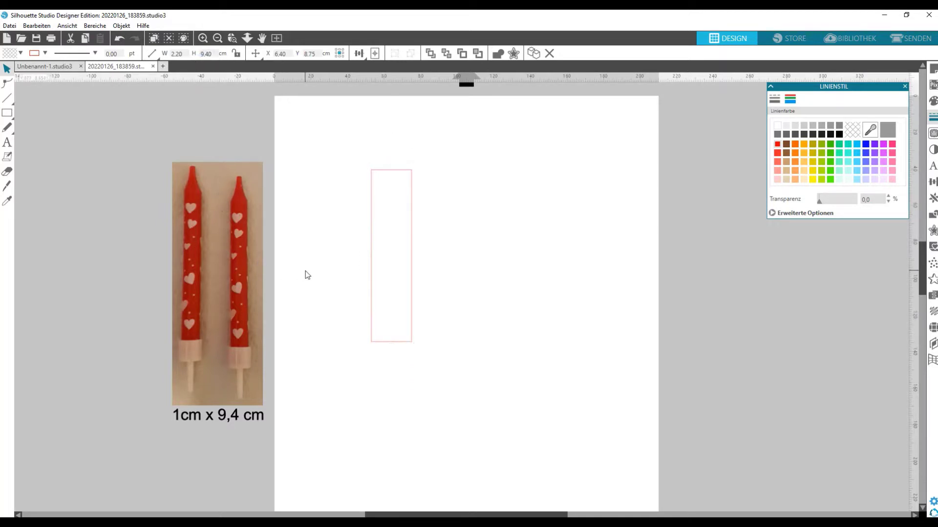
Move the candle photo and its "1cm x 9,4 cm" label closer to the rectangle.
{"action": "left_click_drag", "start_coordinate": [237, 292], "coordinate": [303, 282]}
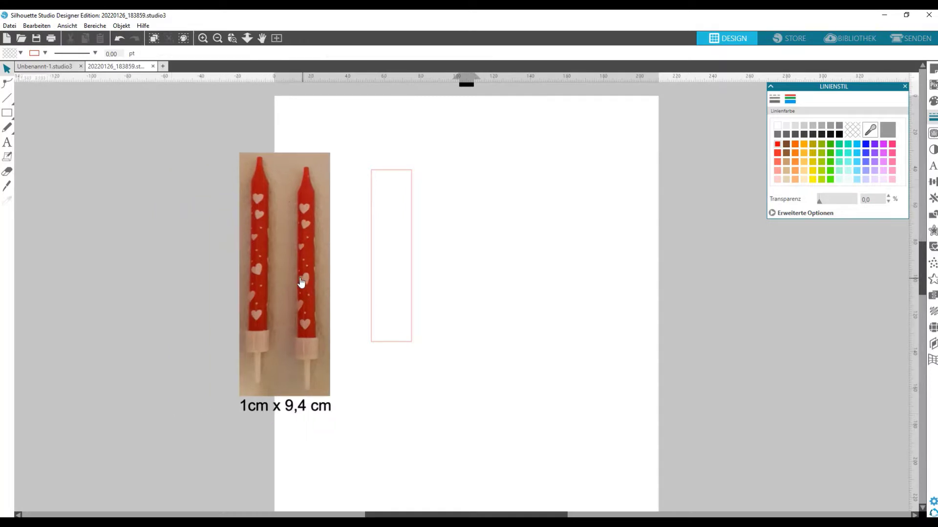
{"action": "right_click", "coordinate": [252, 189]}
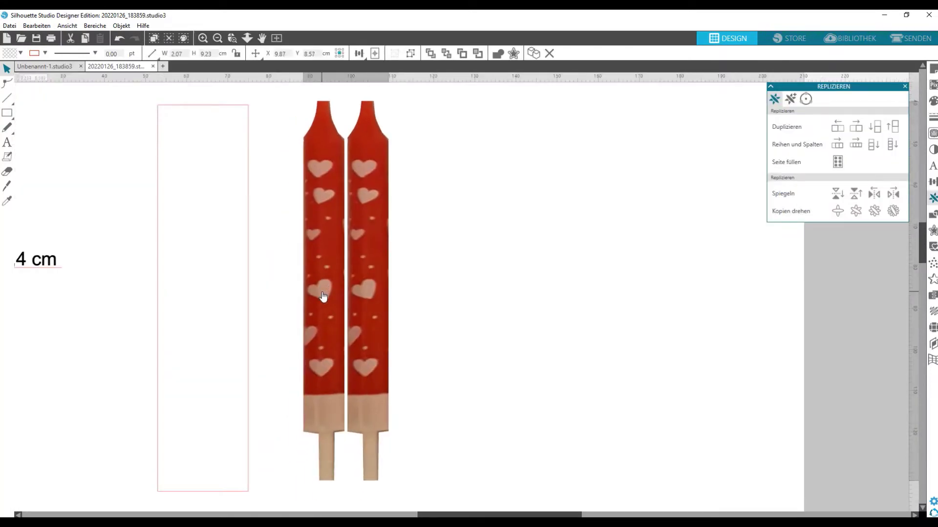
{"action": "left_click", "coordinate": [325, 280]}
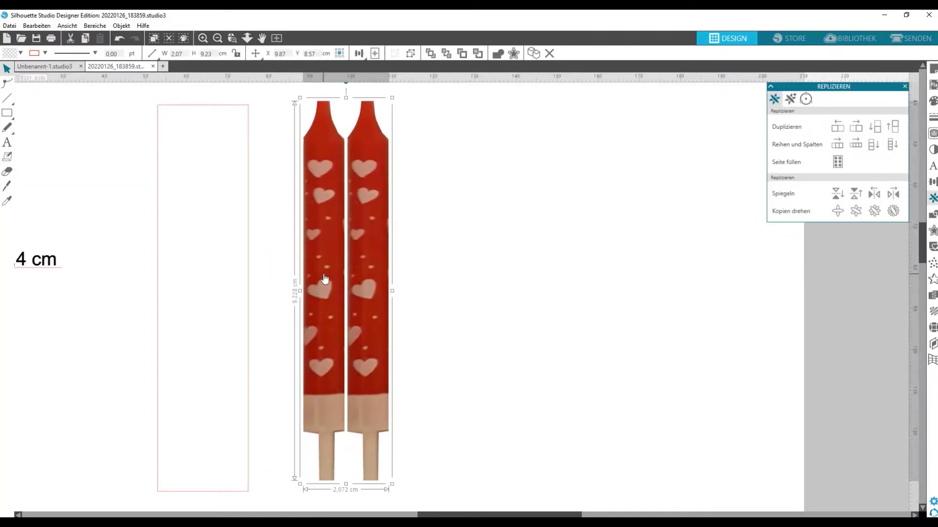
{"action": "left_click_drag", "start_coordinate": [37, 262], "coordinate": [92, 259]}
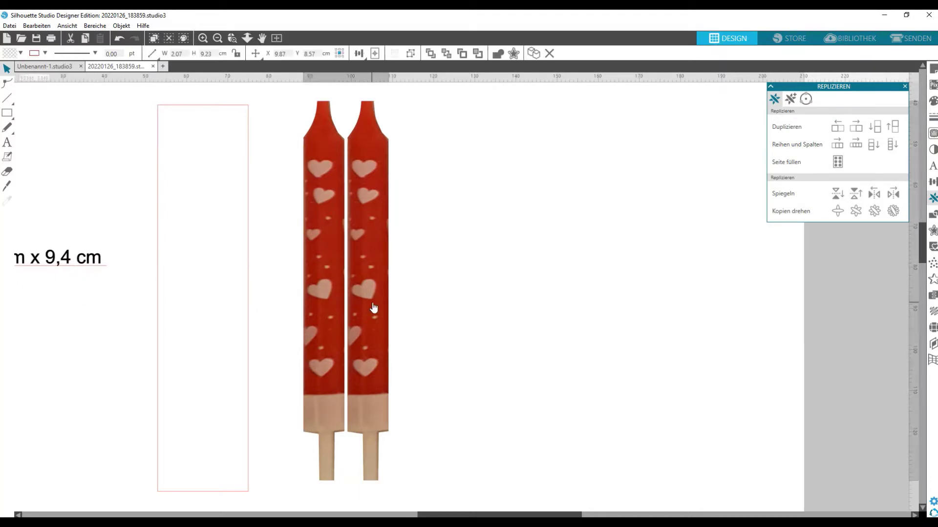
Place the candle pair over the rectangle at 9.4 cm high and set the rectangle's height to 9.5 cm.
{"action": "left_click_drag", "start_coordinate": [352, 288], "coordinate": [222, 307]}
{"action": "key", "text": "Escape"}
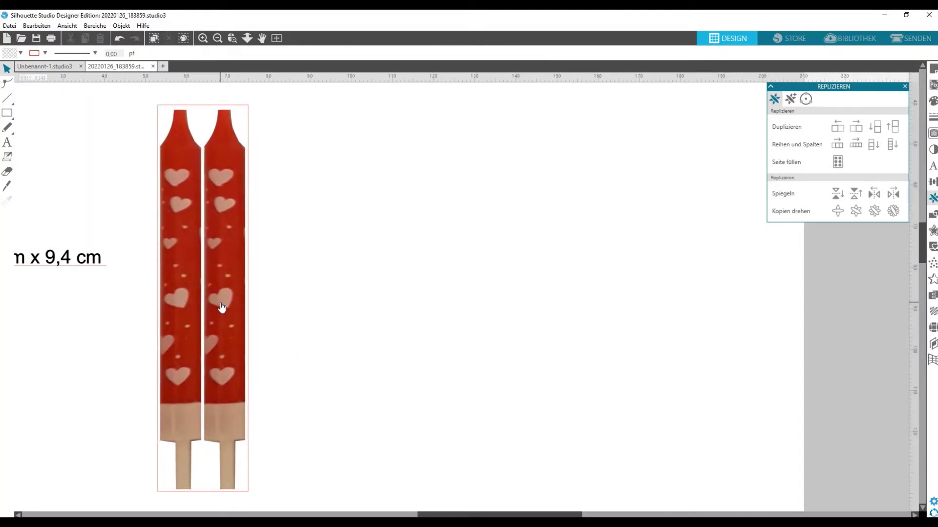
{"action": "left_click_drag", "start_coordinate": [270, 129], "coordinate": [238, 117]}
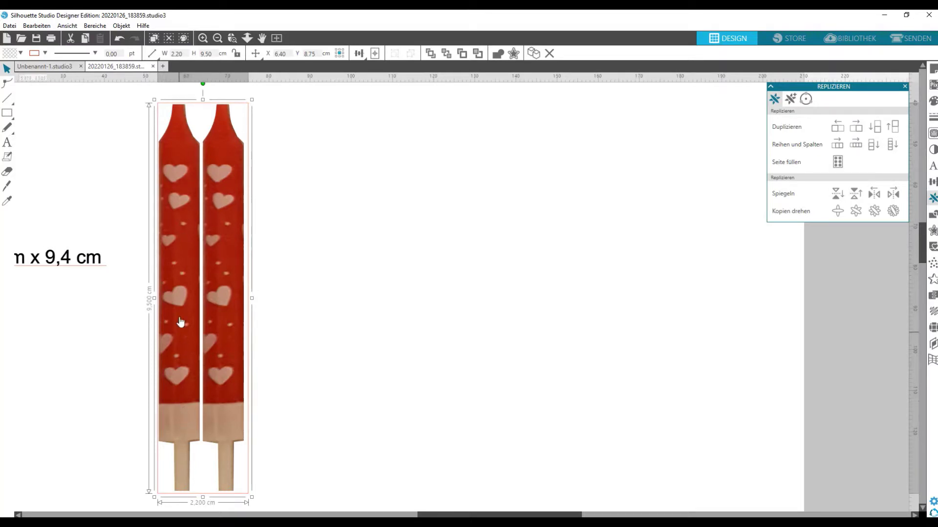
Move the candle pair to the right, clear of the rectangle.
{"action": "left_click", "coordinate": [181, 301]}
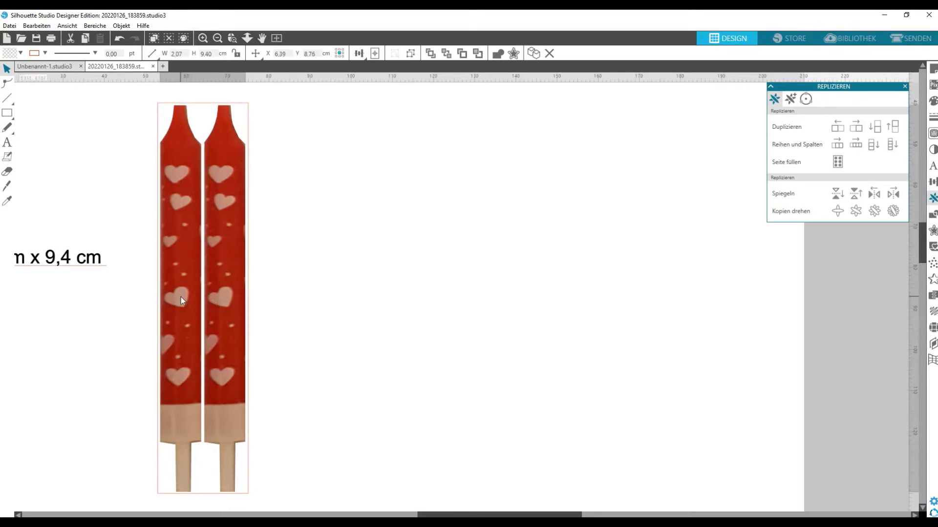
{"action": "left_click", "coordinate": [182, 301]}
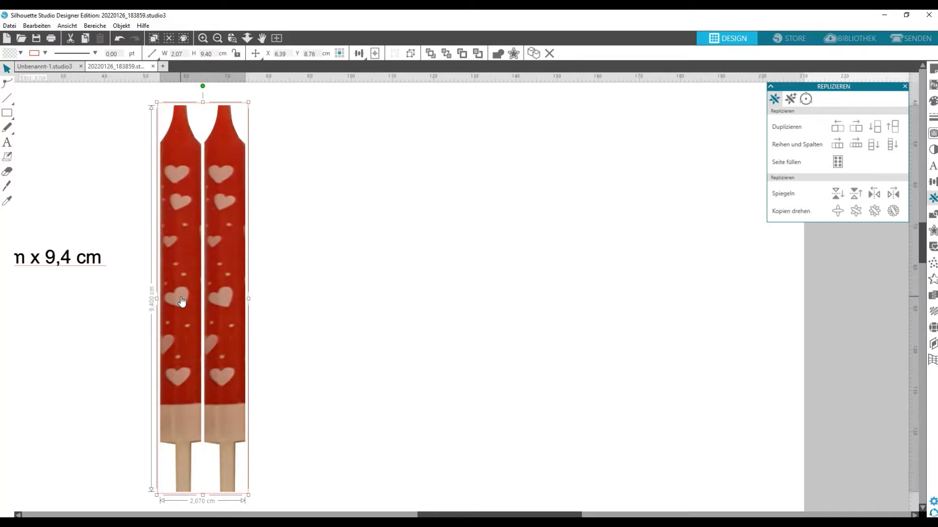
{"action": "left_click_drag", "start_coordinate": [181, 301], "coordinate": [442, 293]}
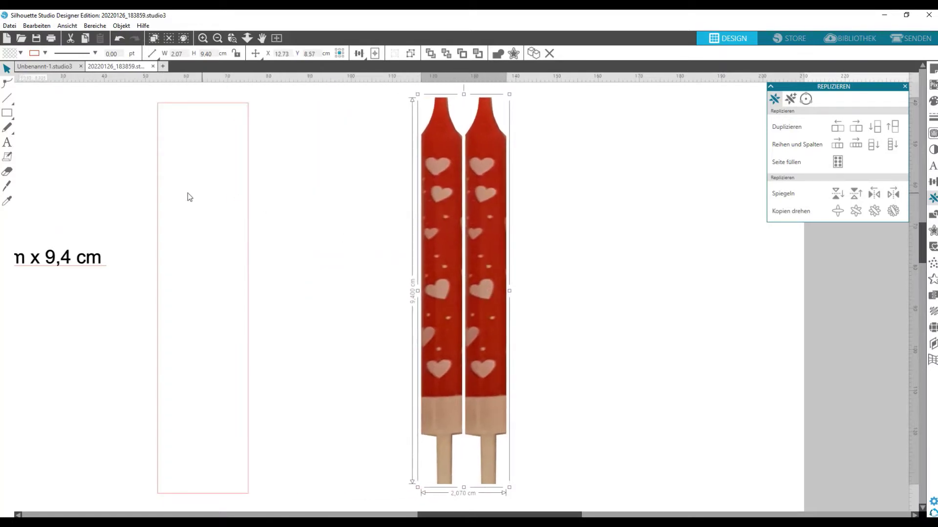
Duplicate the rectangle to its right and set the copy's width to 1.1 cm.
{"action": "left_click", "coordinate": [161, 192]}
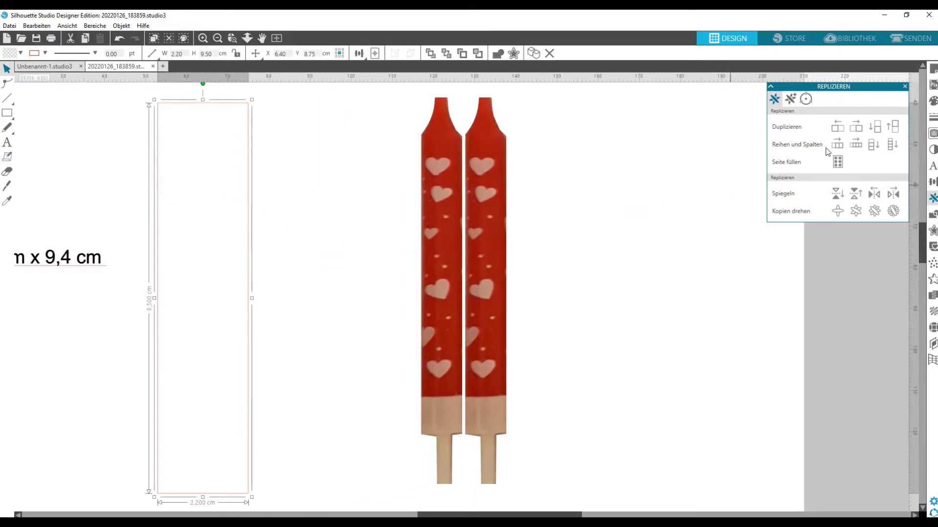
{"action": "left_click", "coordinate": [856, 127]}
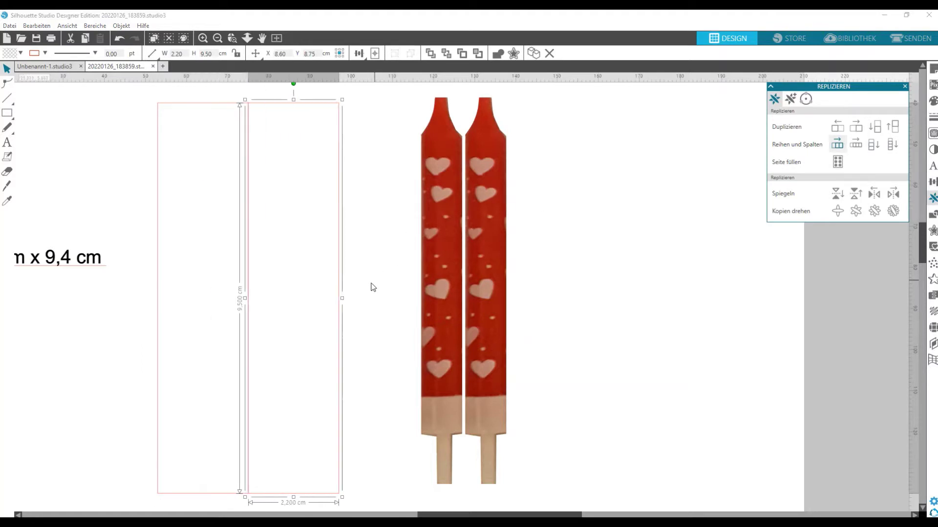
{"action": "left_click_drag", "start_coordinate": [342, 298], "coordinate": [294, 303]}
{"action": "left_click", "coordinate": [321, 254]}
{"action": "left_click", "coordinate": [292, 252]}
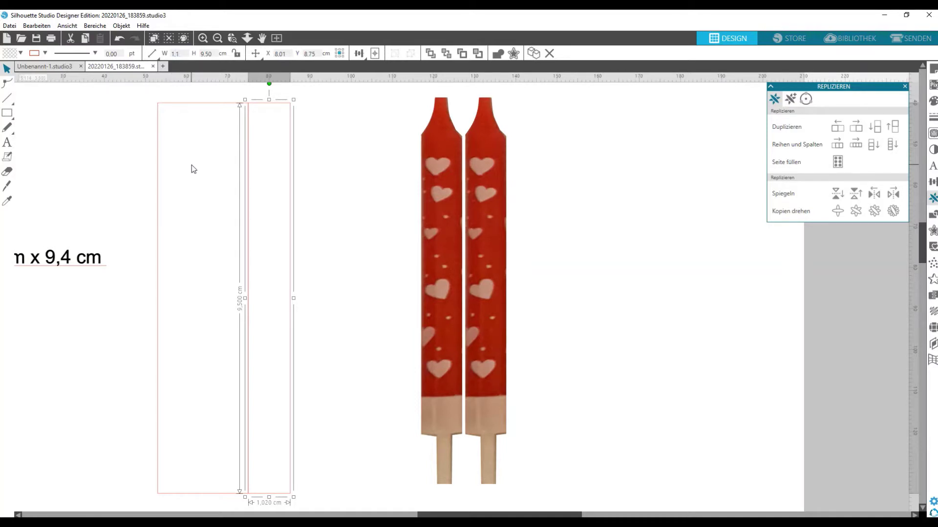
{"action": "key", "text": "Return"}
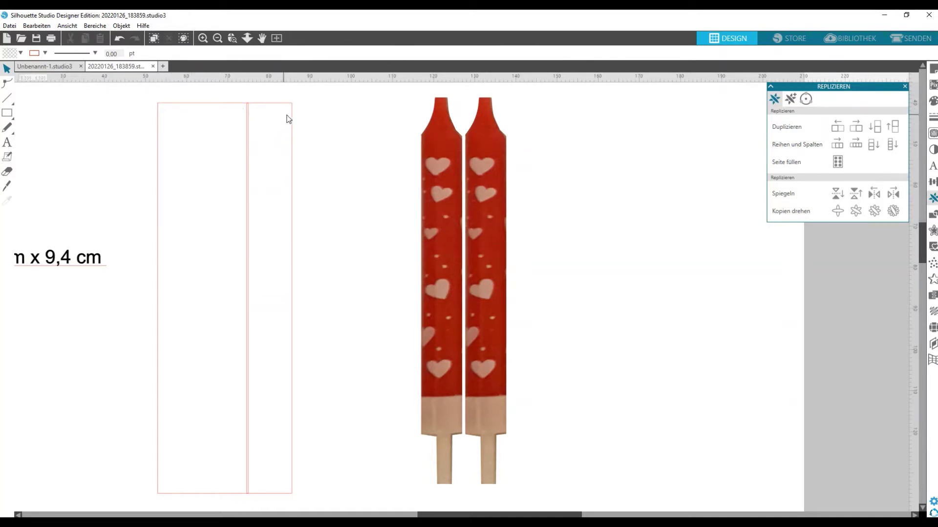
Move the 1.1 cm wide strip onto the wide rectangle and align their right edges.
{"action": "left_click_drag", "start_coordinate": [291, 143], "coordinate": [231, 149]}
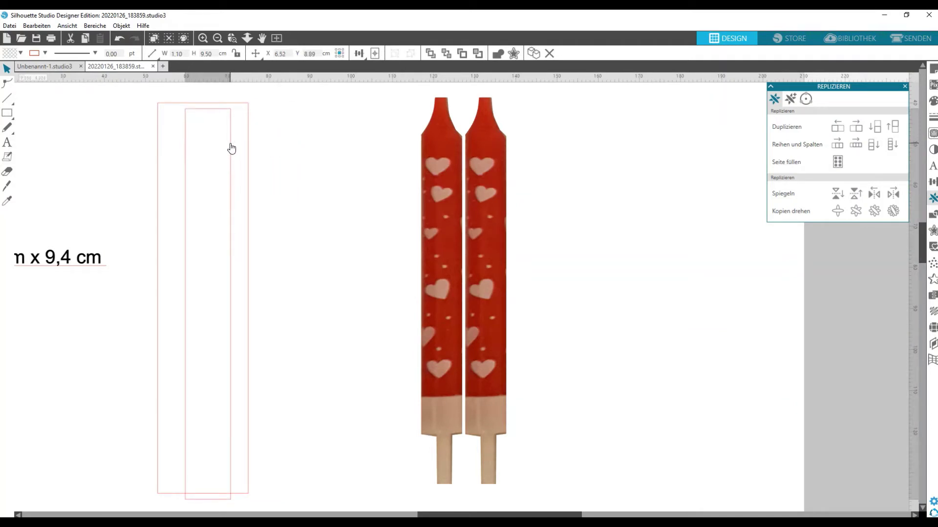
{"action": "left_click", "coordinate": [249, 168]}
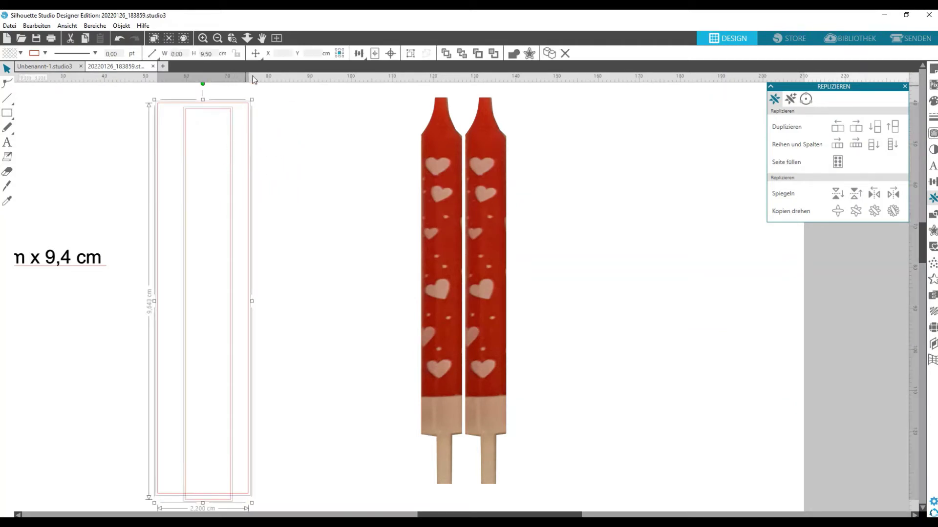
{"action": "left_click", "coordinate": [359, 54]}
{"action": "left_click", "coordinate": [391, 76]}
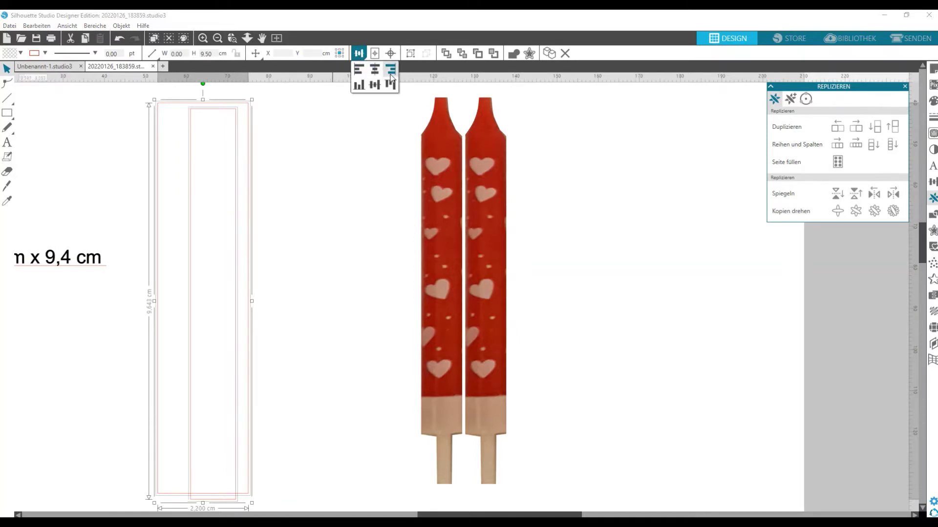
Duplicate the narrow strip to the right so the copy adjoins the wide rectangle's right edge.
{"action": "left_click", "coordinate": [205, 166]}
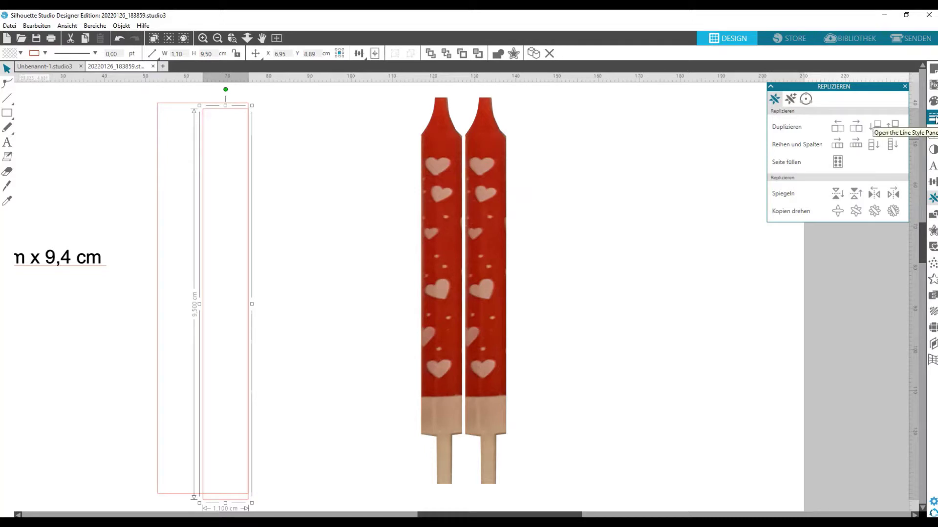
{"action": "left_click", "coordinate": [933, 199]}
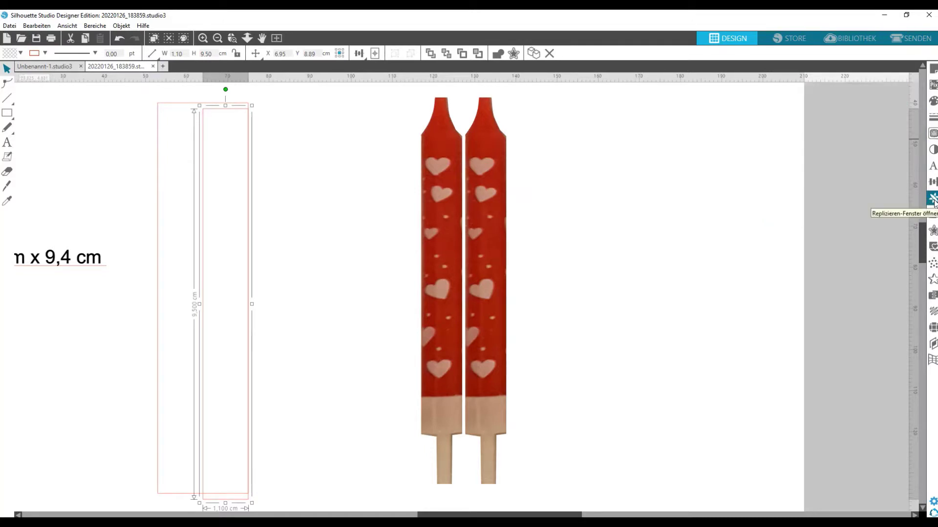
{"action": "left_click", "coordinate": [933, 199]}
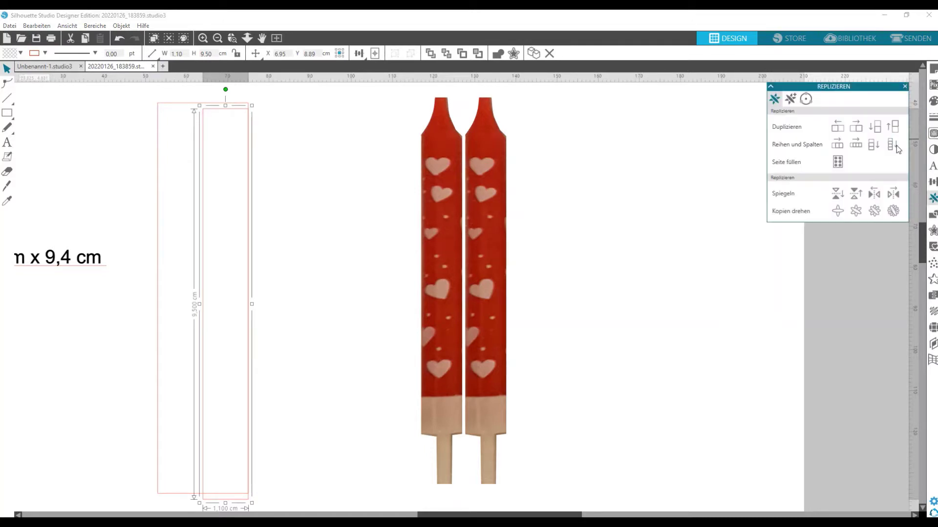
{"action": "left_click", "coordinate": [856, 127]}
Align the inner strip with the wide rectangle's left edge and duplicate it to the left as the second side panel.
{"action": "left_click_drag", "start_coordinate": [119, 136], "coordinate": [218, 136]}
{"action": "left_click", "coordinate": [360, 55]}
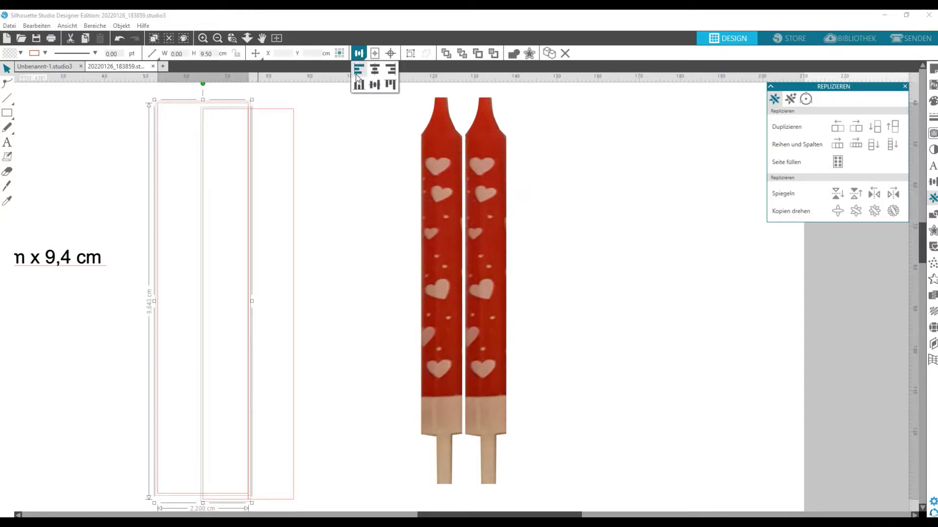
{"action": "left_click", "coordinate": [359, 72]}
{"action": "left_click", "coordinate": [219, 155]}
{"action": "left_click", "coordinate": [202, 154]}
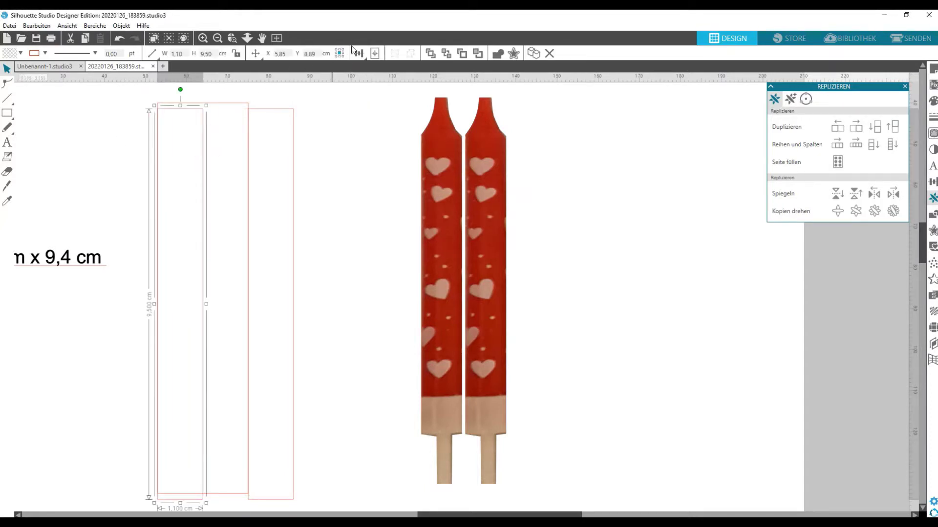
{"action": "left_click", "coordinate": [838, 126]}
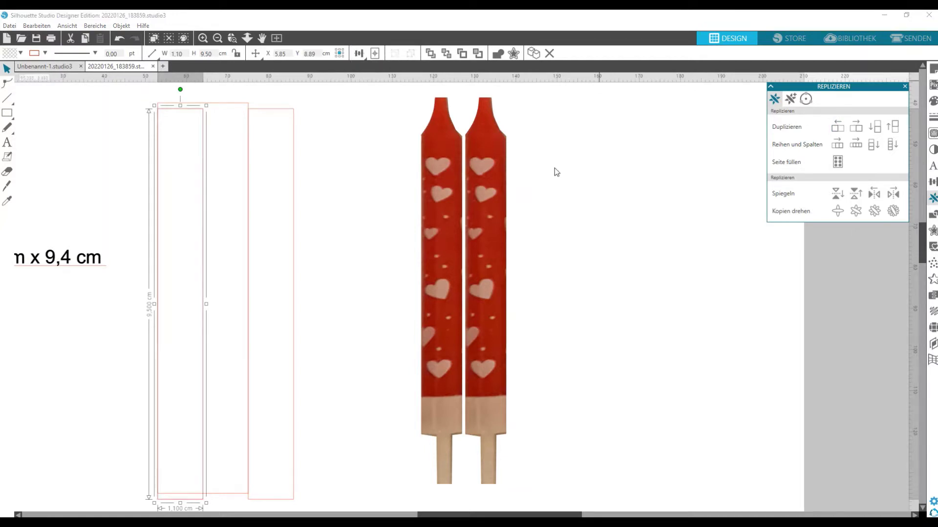
Move the leftover inner strip to the middle of the wide rectangle and set its height to 1.1 cm.
{"action": "left_click_drag", "start_coordinate": [196, 112], "coordinate": [215, 120]}
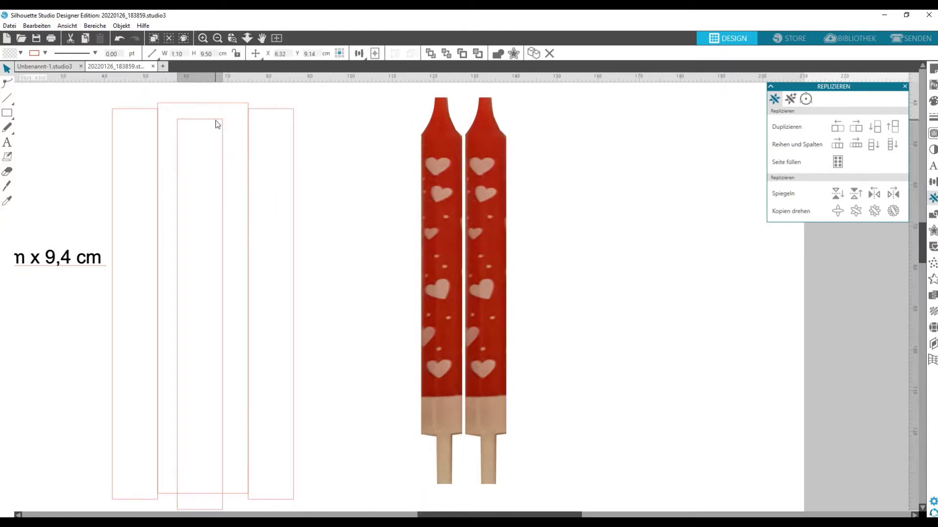
{"action": "scroll", "coordinate": [197, 194], "scroll_direction": "down", "scroll_amount": 1}
{"action": "scroll", "coordinate": [196, 190], "scroll_direction": "down", "scroll_amount": 2}
{"action": "scroll", "coordinate": [192, 181], "scroll_direction": "up", "scroll_amount": 3}
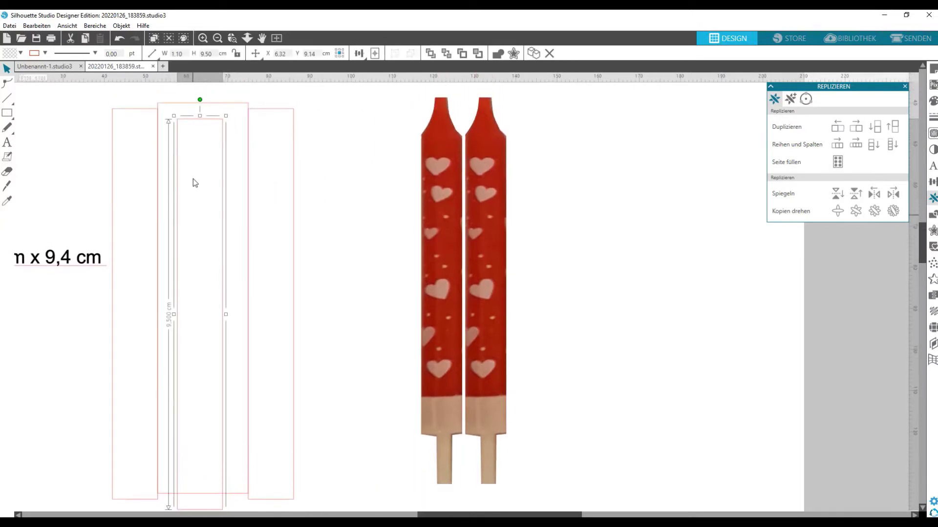
{"action": "left_click", "coordinate": [274, 109]}
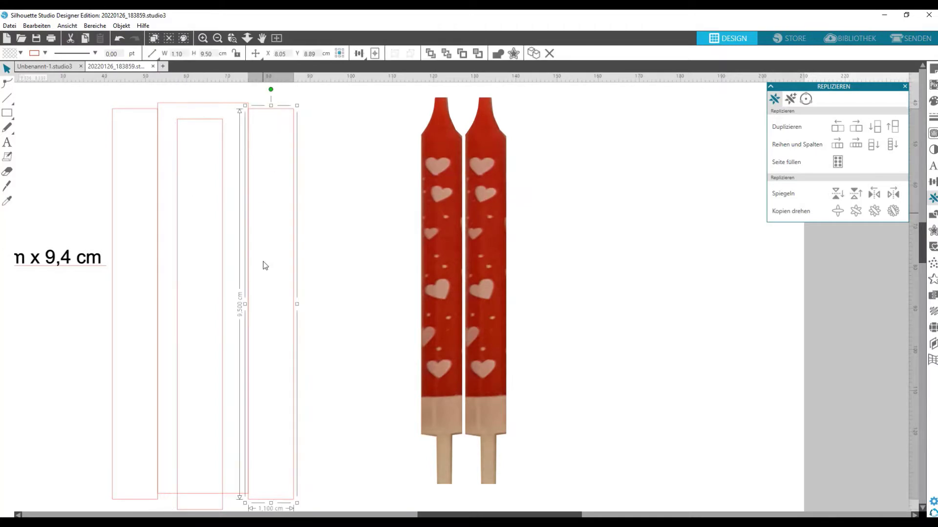
{"action": "left_click", "coordinate": [191, 159]}
{"action": "left_click", "coordinate": [177, 162]}
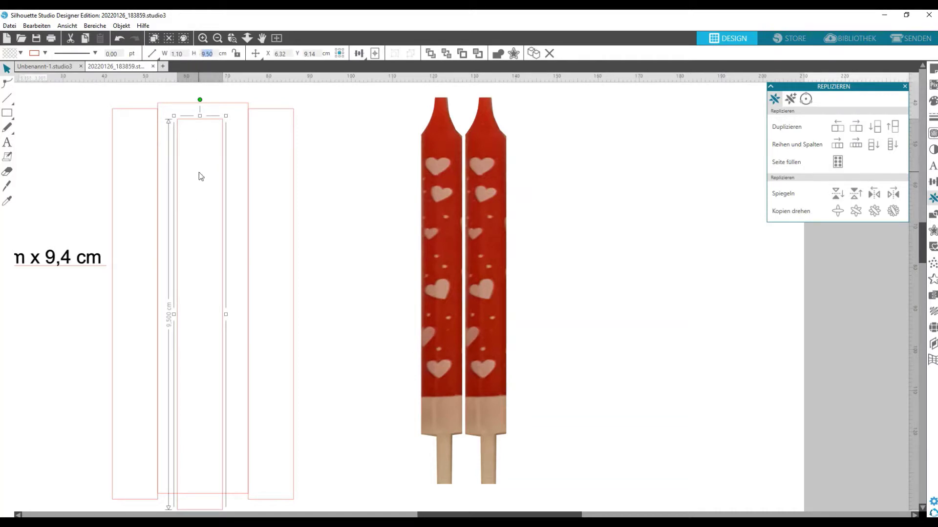
{"action": "type", "text": "1,1"}
{"action": "key", "text": "Return"}
{"action": "left_click", "coordinate": [202, 135]}
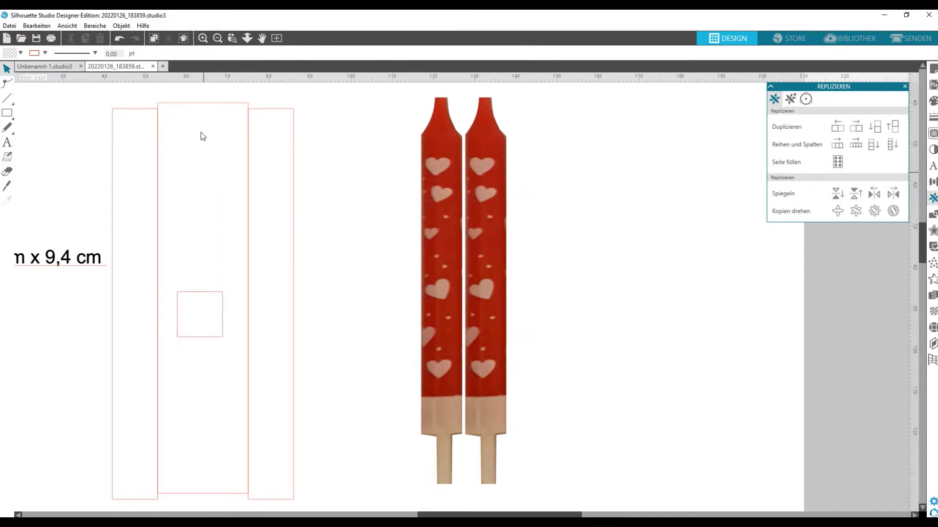
{"action": "left_click", "coordinate": [198, 104]}
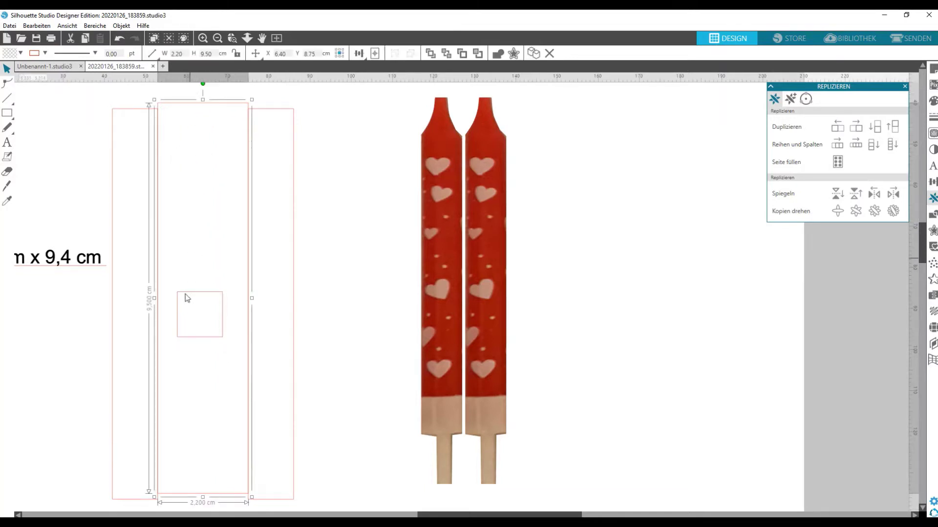
Set the small rectangle's width to 2.2 cm and align it with the wide rectangle's right and top edges.
{"action": "left_click", "coordinate": [204, 293]}
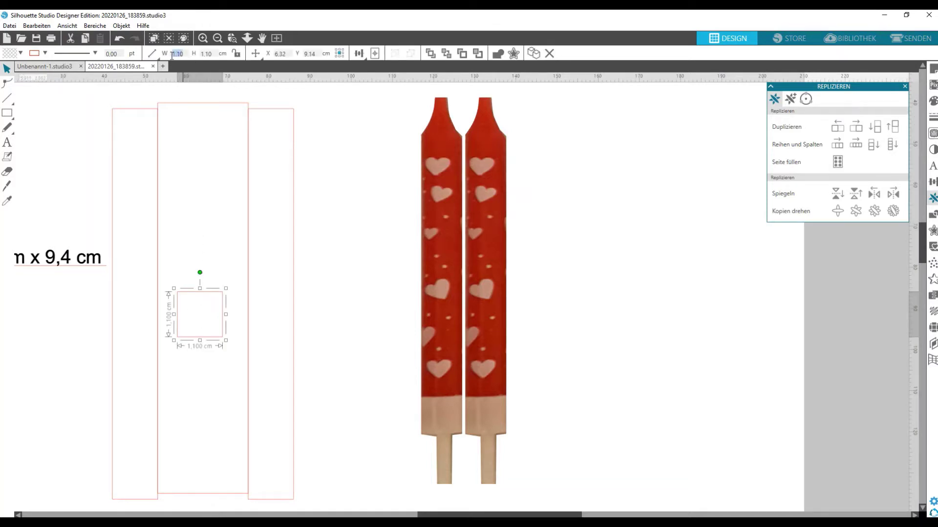
{"action": "type", "text": "2.2"}
{"action": "key", "text": "Return"}
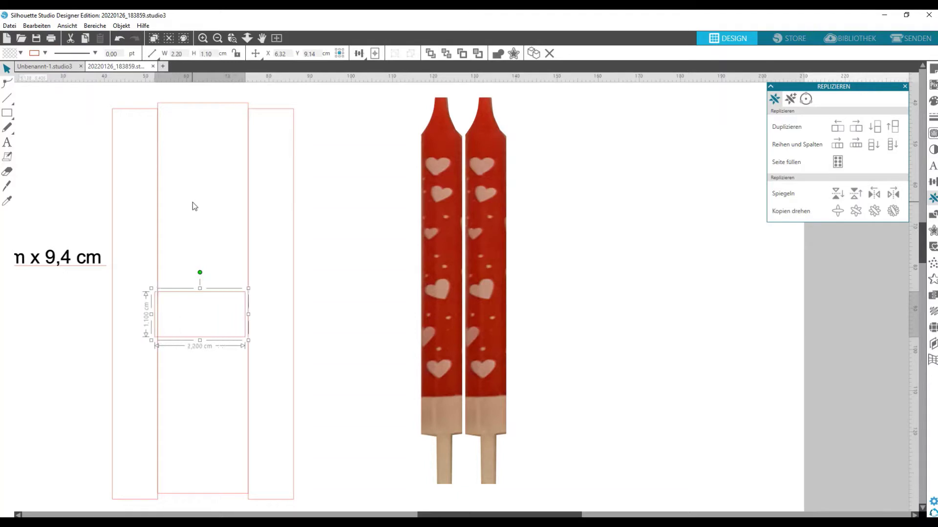
{"action": "left_click_drag", "start_coordinate": [200, 86], "coordinate": [201, 307]}
{"action": "left_click", "coordinate": [359, 52]}
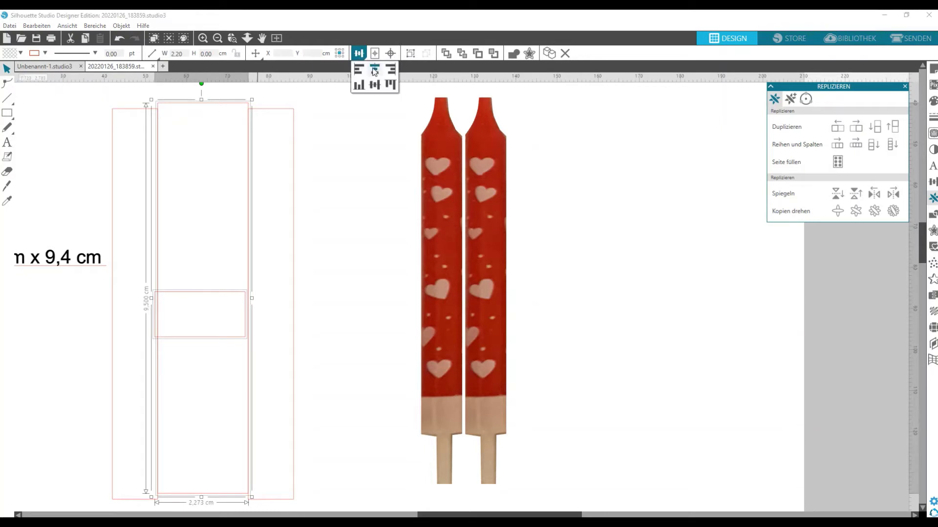
{"action": "left_click", "coordinate": [391, 70]}
{"action": "left_click", "coordinate": [390, 84]}
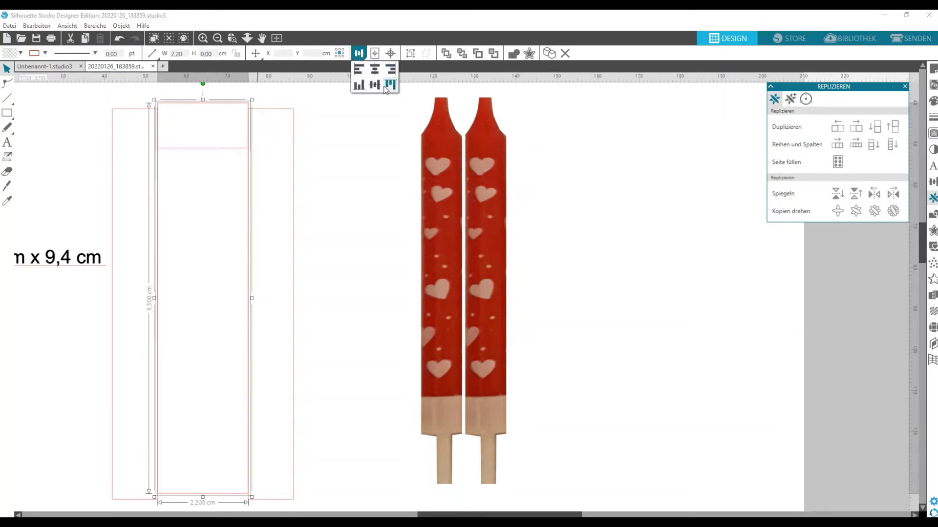
Duplicate the small rectangle above the wide rectangle and align the remaining inner one with the wide rectangle's bottom edge.
{"action": "left_click", "coordinate": [200, 192]}
{"action": "left_click", "coordinate": [200, 148]}
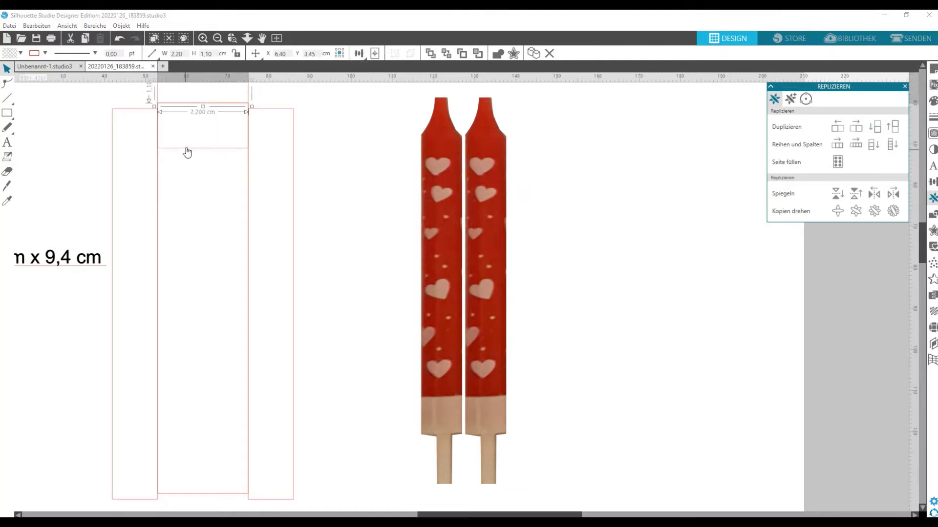
{"action": "left_click", "coordinate": [191, 134]}
{"action": "left_click_drag", "start_coordinate": [191, 131], "coordinate": [174, 503]}
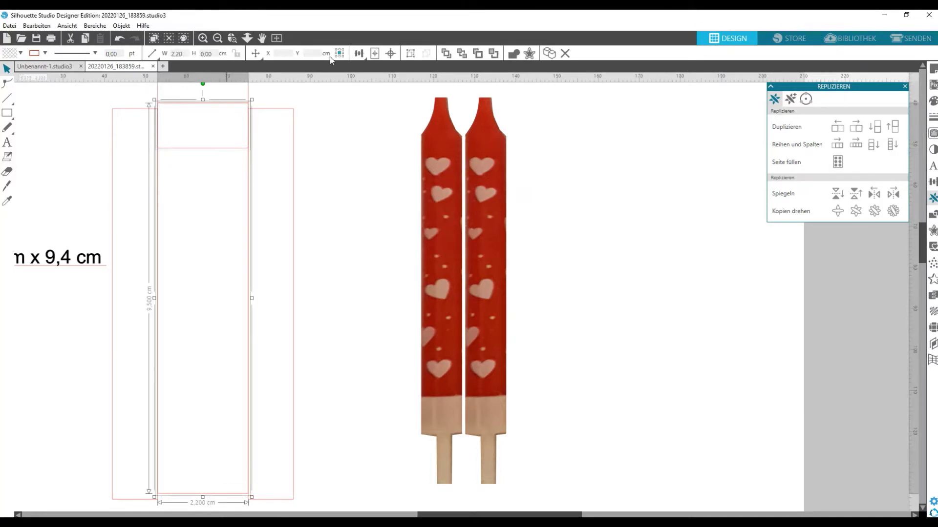
{"action": "left_click", "coordinate": [359, 53]}
{"action": "left_click", "coordinate": [359, 86]}
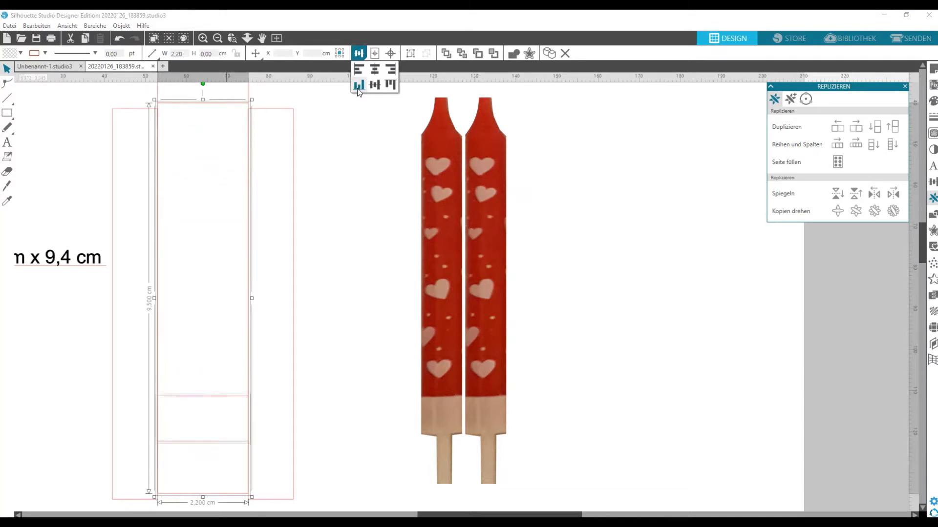
Duplicate the inner small rectangle below the wide rectangle and set the leftover inner one aside beside the candles.
{"action": "left_click", "coordinate": [192, 433]}
{"action": "left_click", "coordinate": [196, 456]}
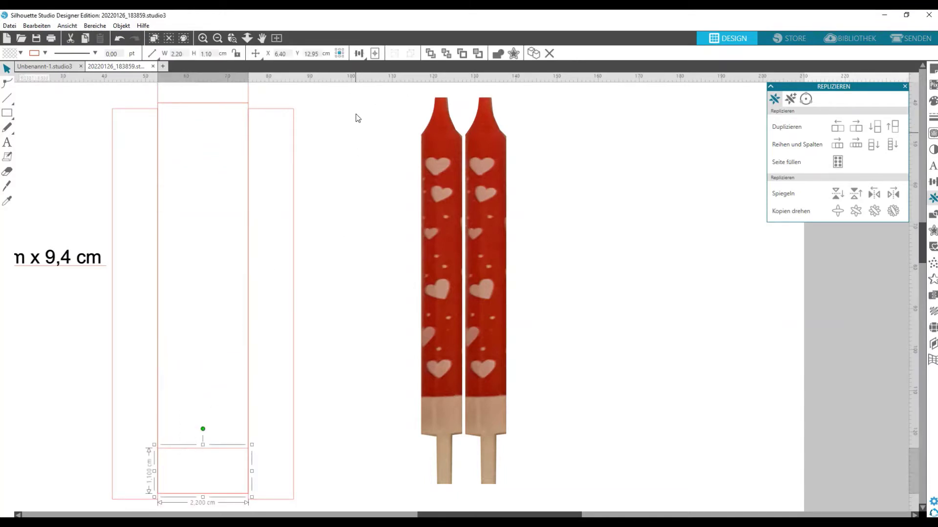
{"action": "left_click", "coordinate": [881, 129]}
{"action": "scroll", "coordinate": [215, 400], "scroll_direction": "down", "scroll_amount": 1}
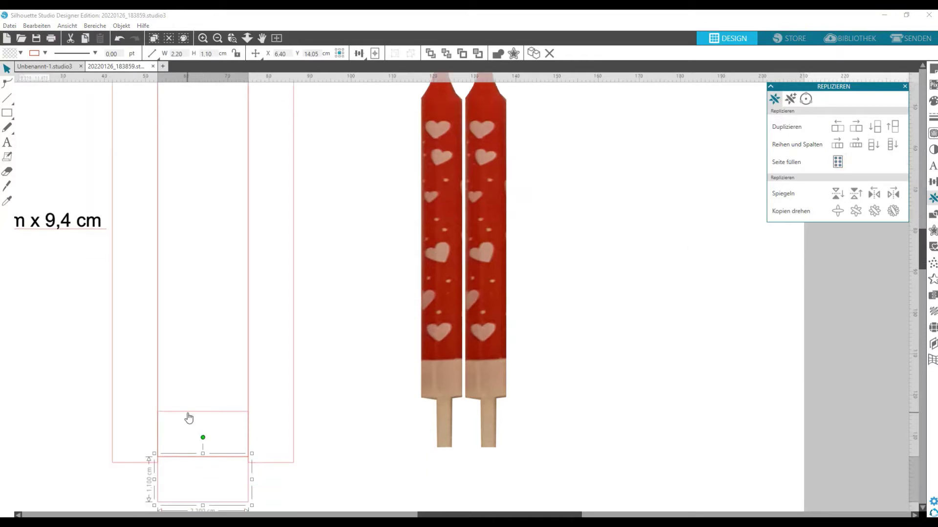
{"action": "left_click_drag", "start_coordinate": [189, 418], "coordinate": [530, 408]}
{"action": "left_click", "coordinate": [57, 318]}
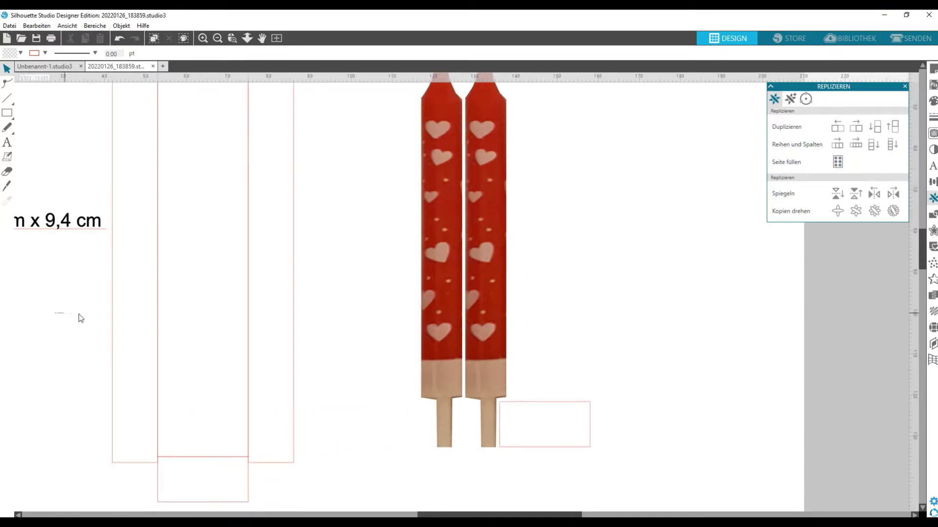
Align the top edges of the wide rectangle and both side strips.
{"action": "left_click", "coordinate": [112, 318]}
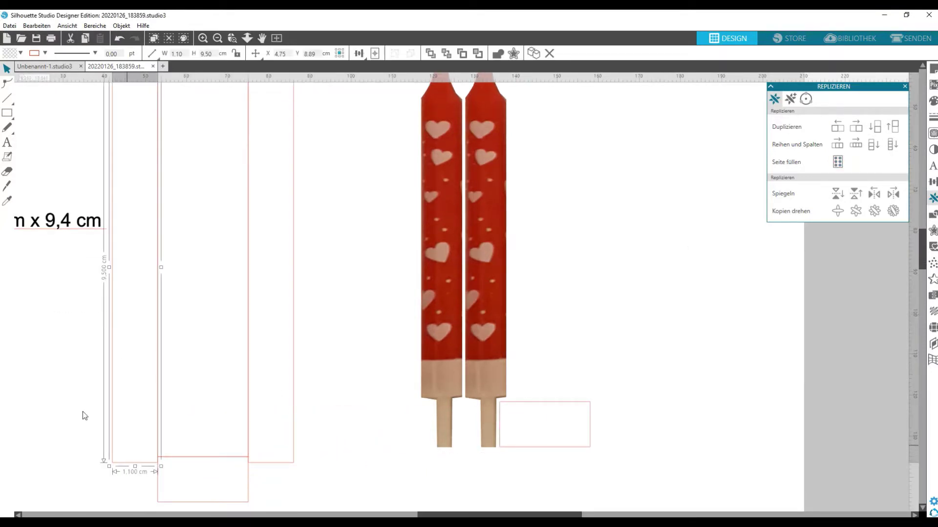
{"action": "left_click_drag", "start_coordinate": [73, 342], "coordinate": [312, 331]}
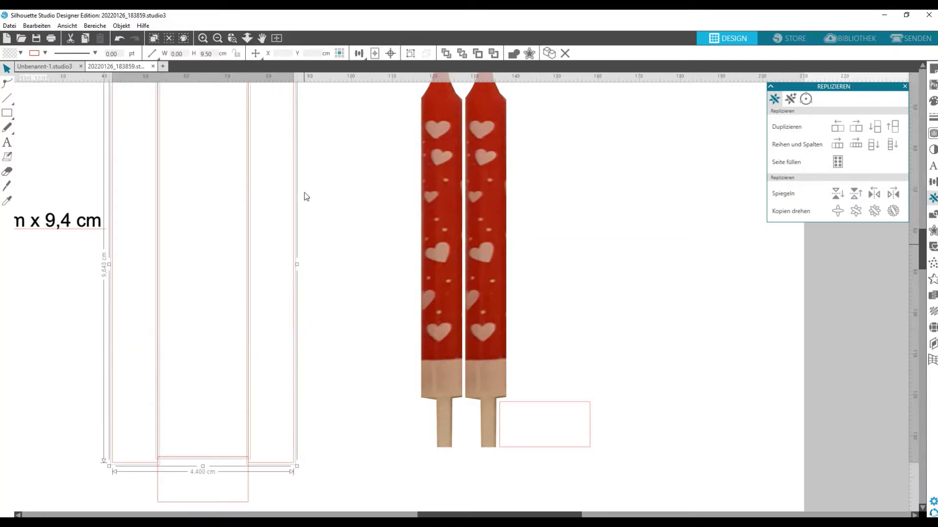
{"action": "scroll", "coordinate": [176, 266], "scroll_direction": "up", "scroll_amount": 1}
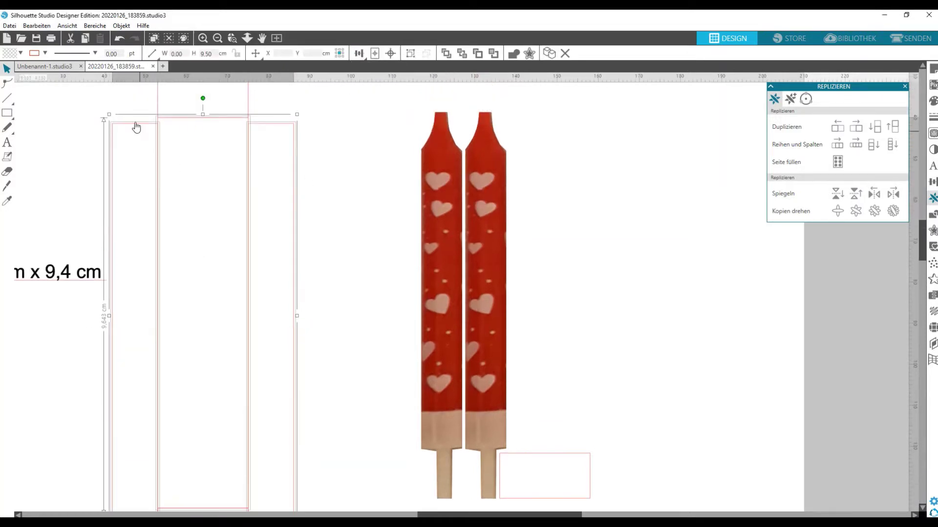
{"action": "mouse_move", "coordinate": [359, 53]}
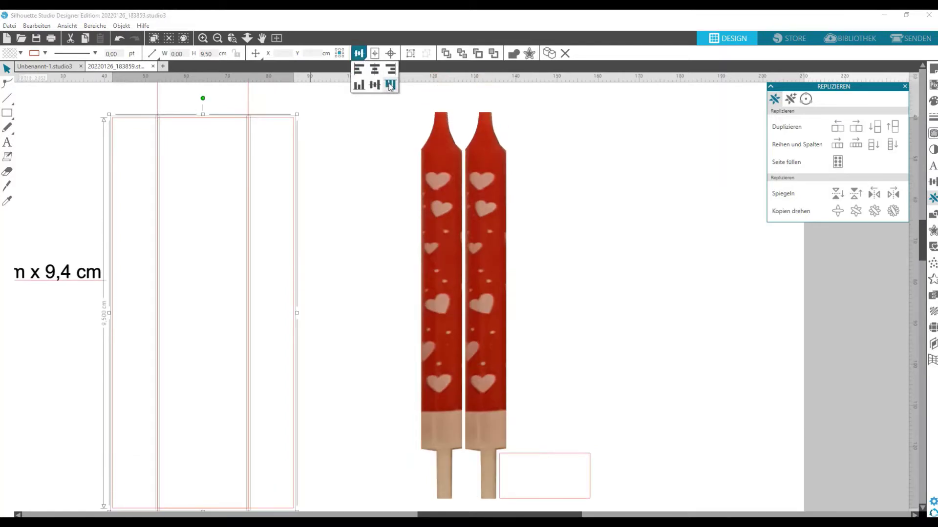
{"action": "left_click", "coordinate": [204, 191]}
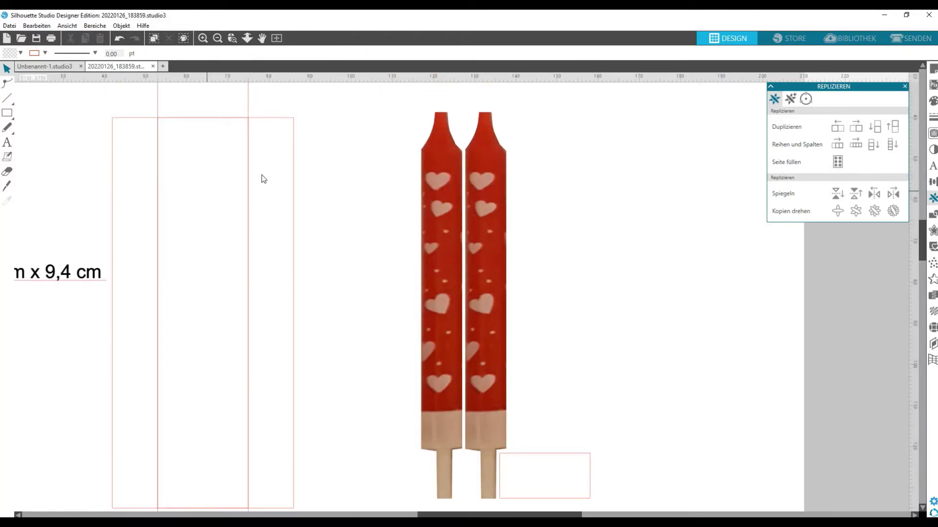
Check the top edges of the long panels against a horizontal guide line and move the guide off them.
{"action": "left_click_drag", "start_coordinate": [336, 75], "coordinate": [331, 118]}
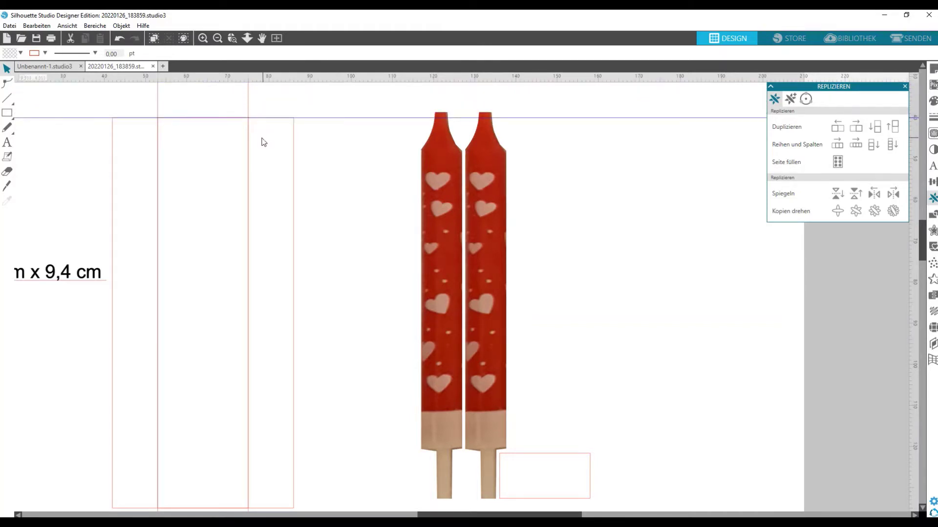
{"action": "left_click_drag", "start_coordinate": [314, 117], "coordinate": [314, 74]}
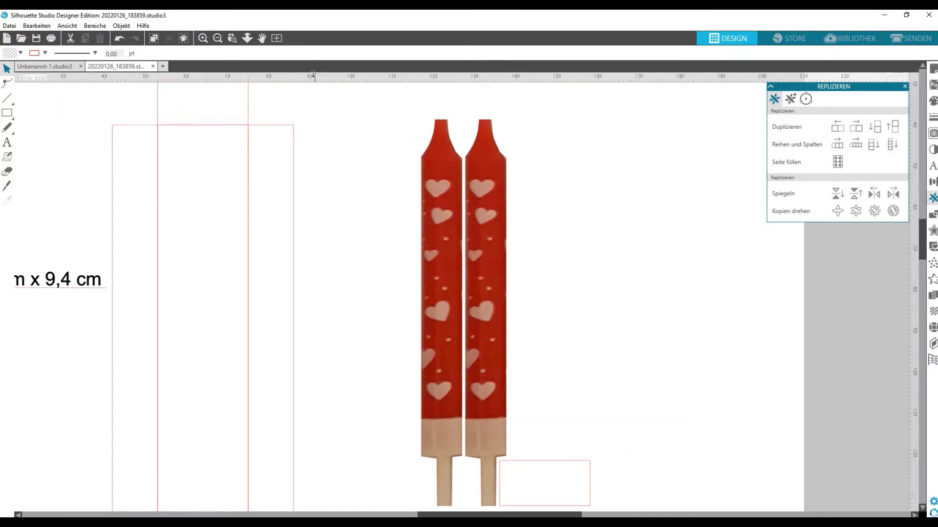
{"action": "scroll", "coordinate": [130, 193], "scroll_direction": "up", "scroll_amount": 3}
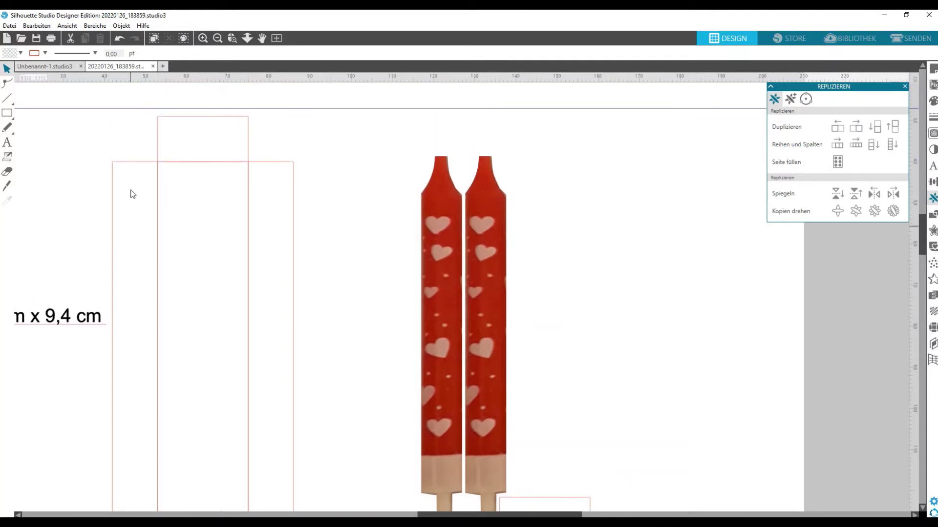
Duplicate the small top panel to the right and narrow the copy to about 0.59 cm as a side tab.
{"action": "left_click", "coordinate": [131, 154]}
{"action": "left_click", "coordinate": [160, 153]}
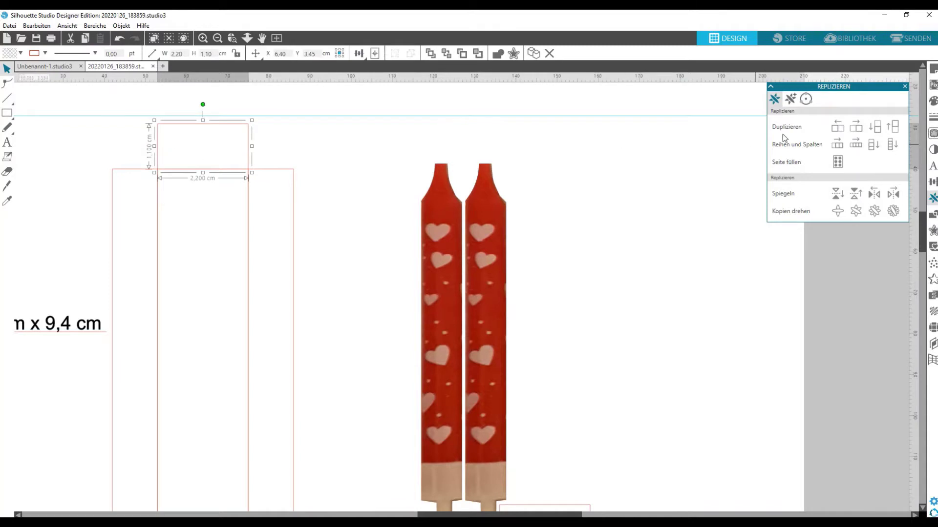
{"action": "left_click", "coordinate": [855, 127]}
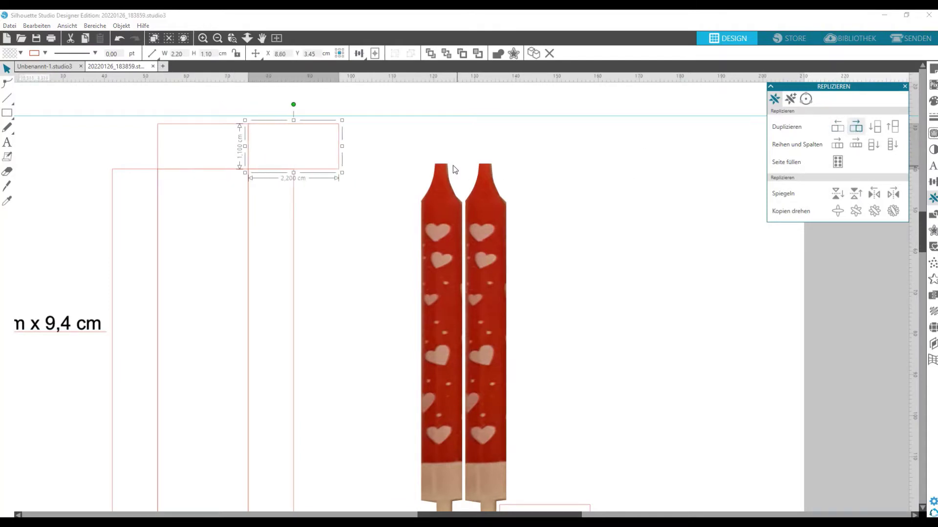
{"action": "left_click_drag", "start_coordinate": [342, 147], "coordinate": [276, 155]}
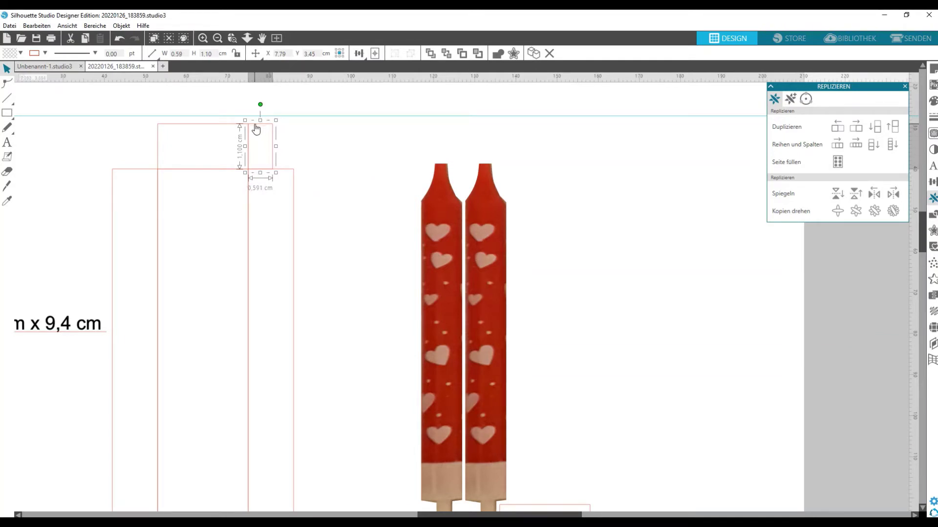
Move the tab's two outer corner points inward vertically to taper it into a glue flap.
{"action": "double_click", "coordinate": [256, 130]}
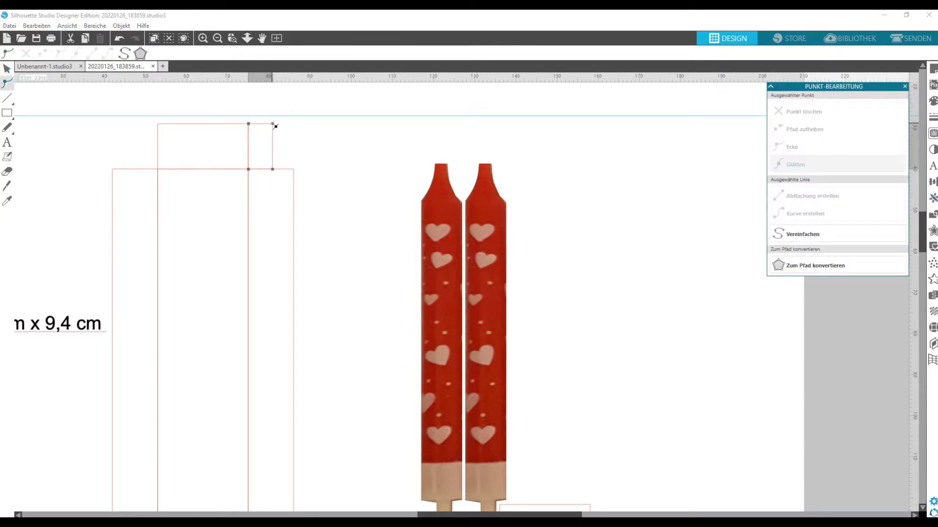
{"action": "left_click", "coordinate": [273, 125]}
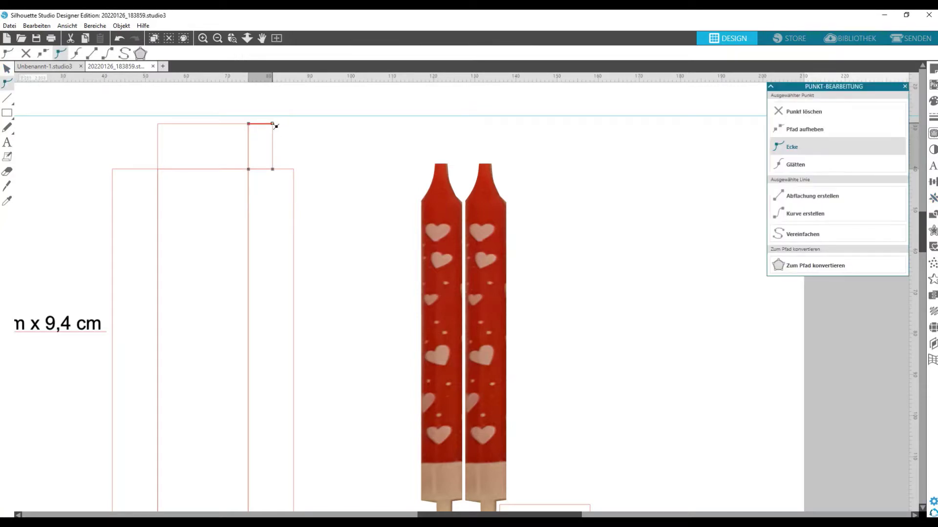
{"action": "key", "text": "Down"}
{"action": "left_click", "coordinate": [273, 170]}
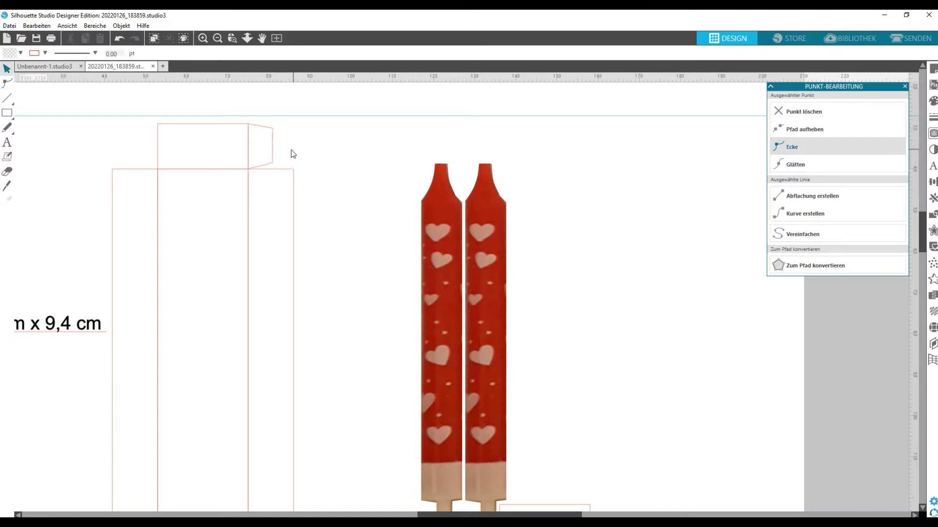
Mirror the tapered tab to the left and align the mirrored copy with the small top panel's left edge.
{"action": "double_click", "coordinate": [273, 151]}
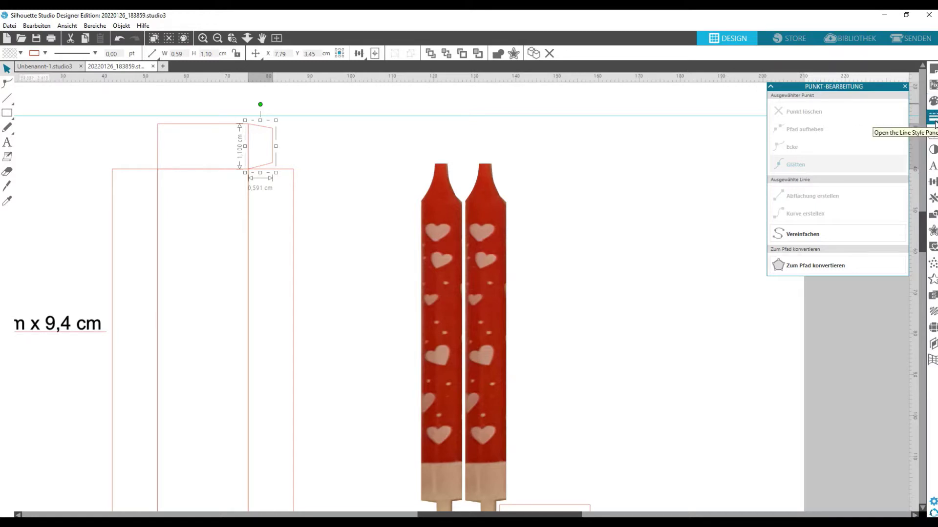
{"action": "left_click", "coordinate": [933, 198]}
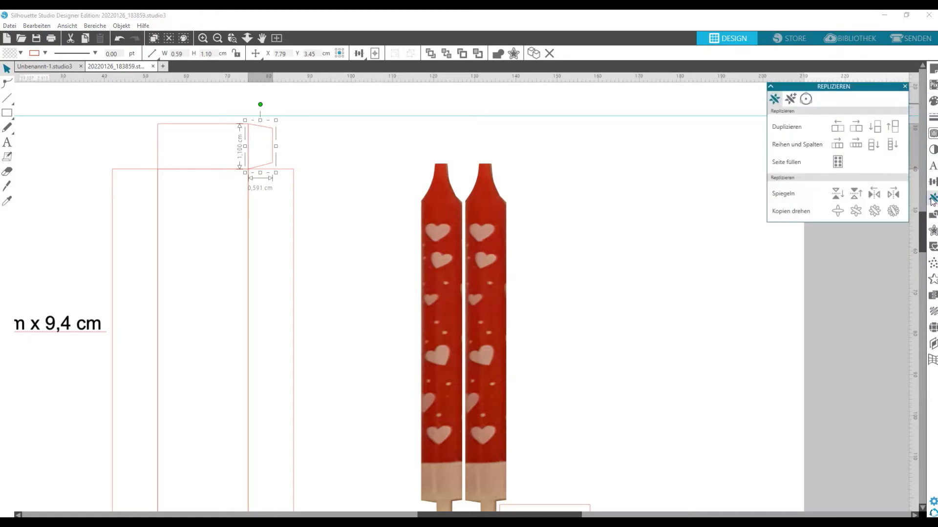
{"action": "left_click", "coordinate": [874, 195]}
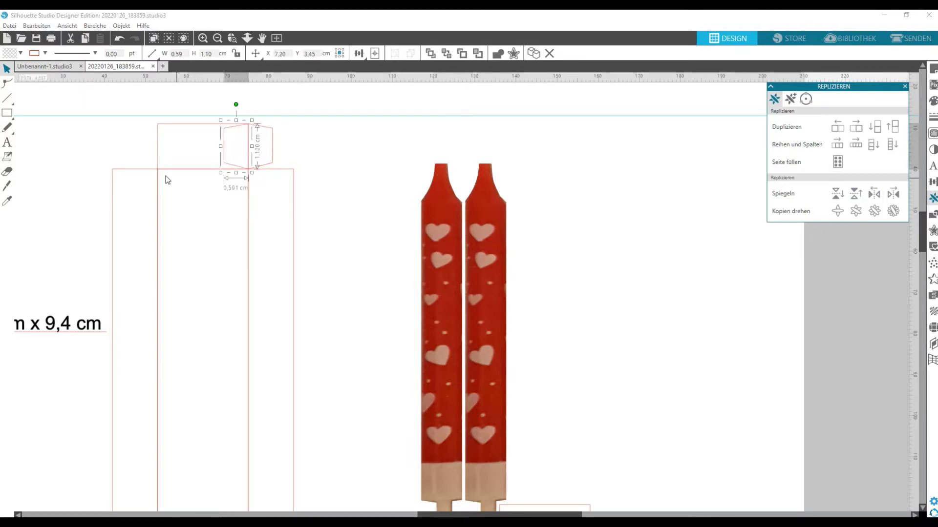
{"action": "left_click_drag", "start_coordinate": [133, 144], "coordinate": [230, 143]}
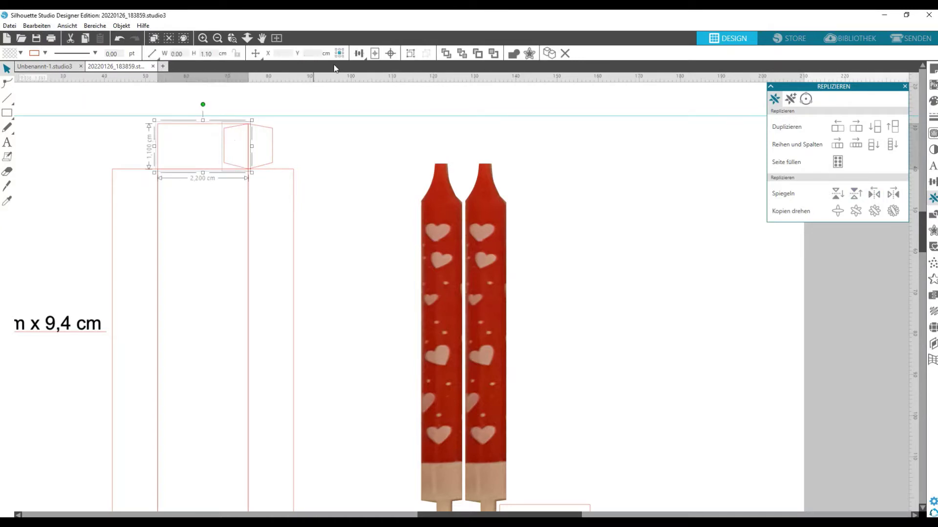
{"action": "left_click", "coordinate": [359, 54]}
{"action": "left_click", "coordinate": [359, 69]}
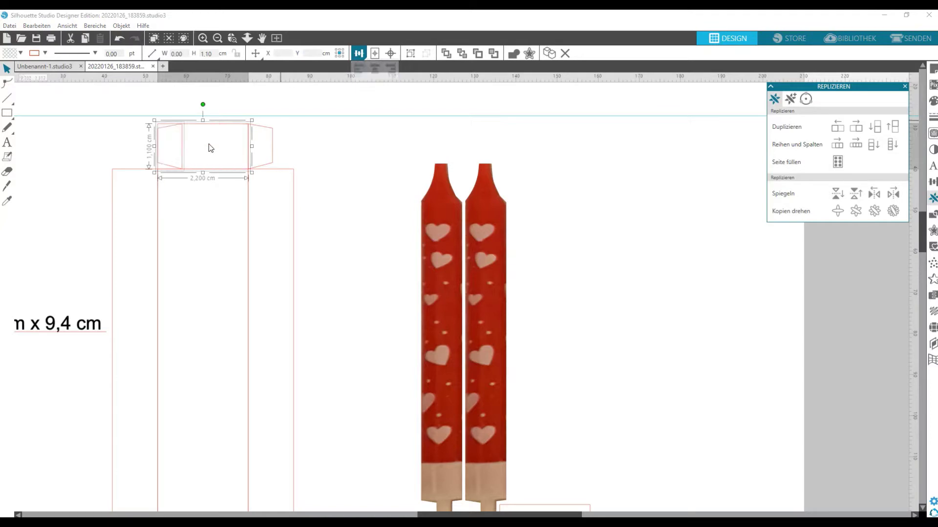
Duplicate the inner mirrored tab to the left as the outer flap and move the leftover tab off the template.
{"action": "left_click", "coordinate": [189, 148]}
{"action": "left_click", "coordinate": [183, 147]}
{"action": "left_click", "coordinate": [359, 53]}
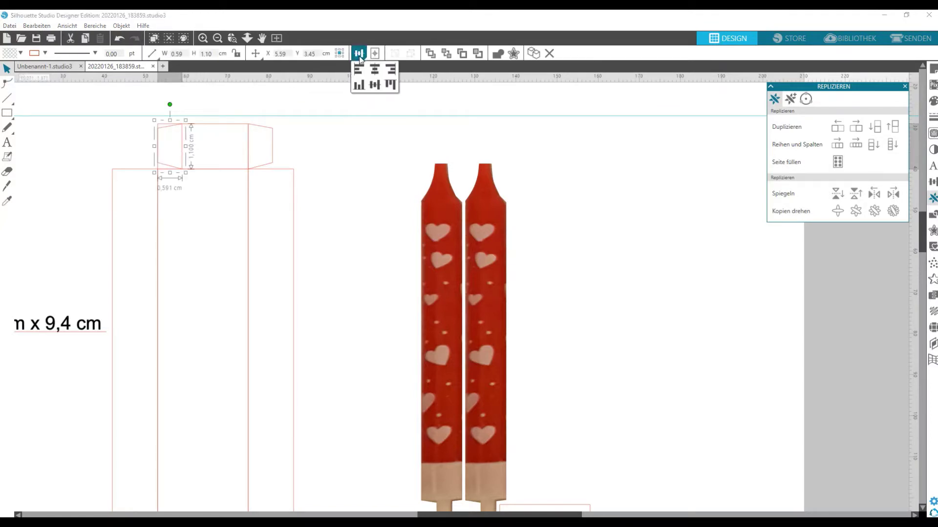
{"action": "left_click", "coordinate": [837, 126]}
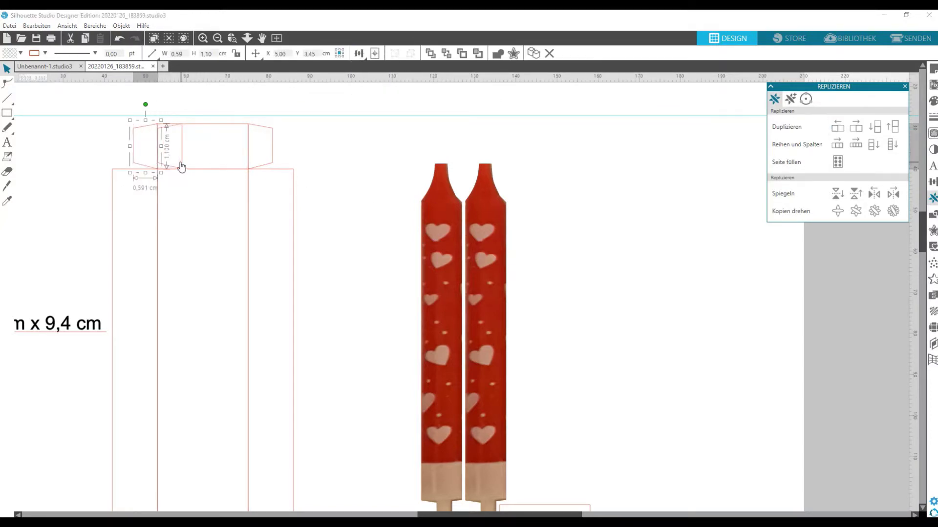
{"action": "left_click_drag", "start_coordinate": [180, 164], "coordinate": [713, 196]}
{"action": "left_click", "coordinate": [560, 184]}
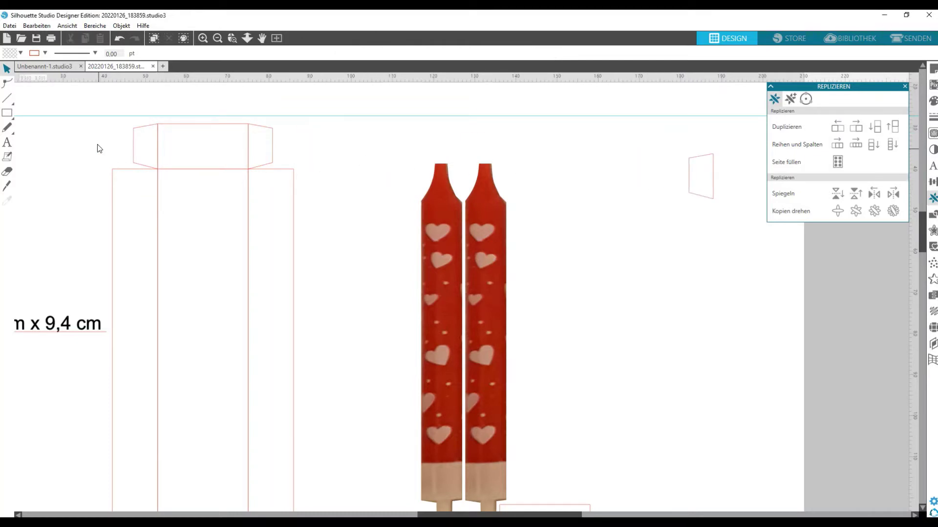
Group the small top panel with its two tapered tabs.
{"action": "left_click_drag", "start_coordinate": [99, 148], "coordinate": [332, 147]}
{"action": "right_click", "coordinate": [334, 145]}
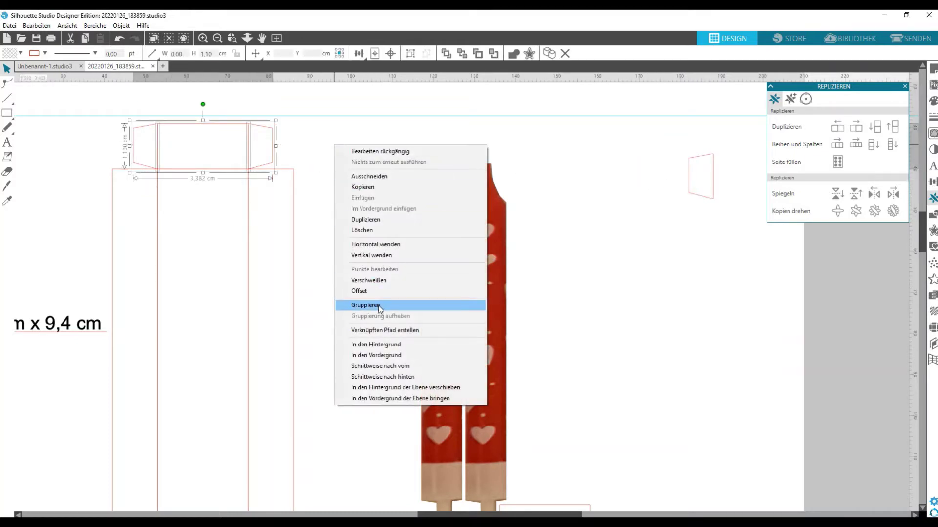
{"action": "left_click", "coordinate": [379, 306]}
Move the plain small panel below the wide rectangle out of the template to the area beside the candles.
{"action": "scroll", "coordinate": [186, 254], "scroll_direction": "down", "scroll_amount": 2}
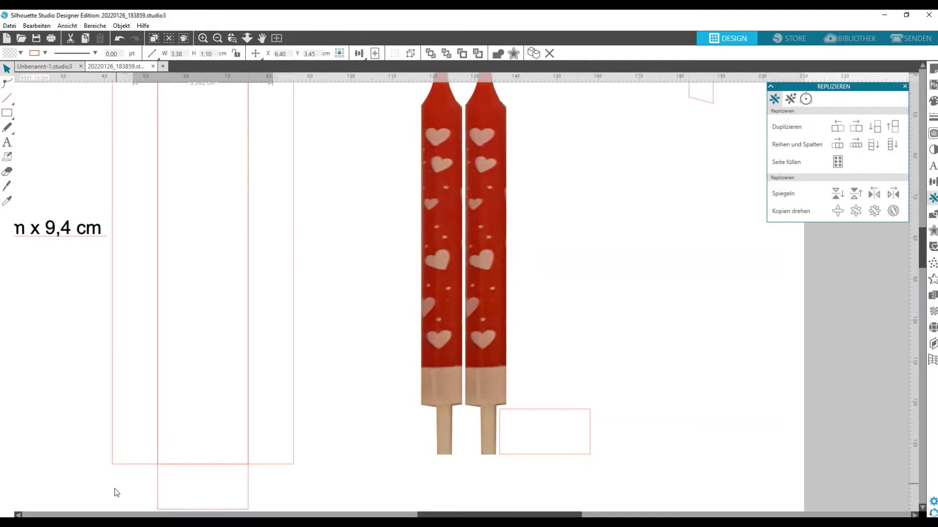
{"action": "left_click", "coordinate": [158, 491]}
{"action": "left_click_drag", "start_coordinate": [175, 492], "coordinate": [579, 378]}
{"action": "scroll", "coordinate": [190, 315], "scroll_direction": "up", "scroll_amount": 1}
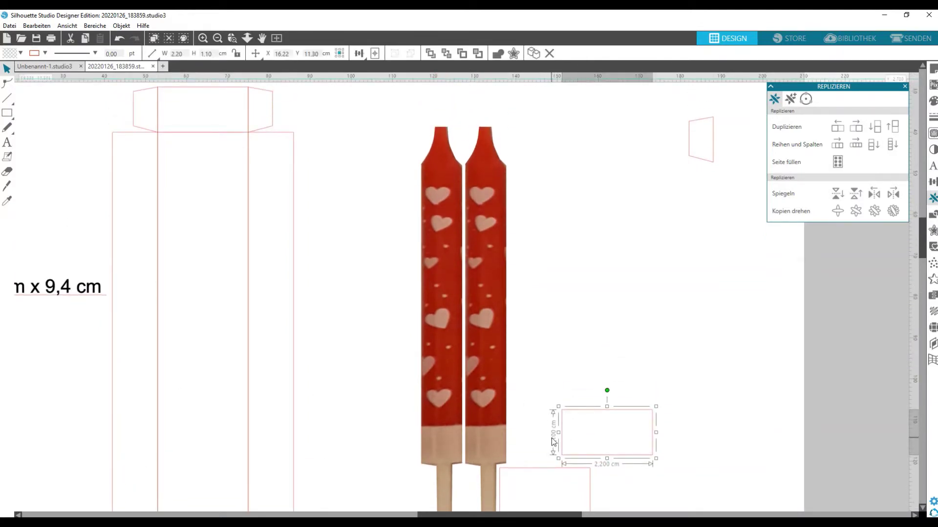
Mirror the tabbed top panel group downwards and align the copy with the bottom edge of the tall template rectangle.
{"action": "left_click", "coordinate": [145, 105]}
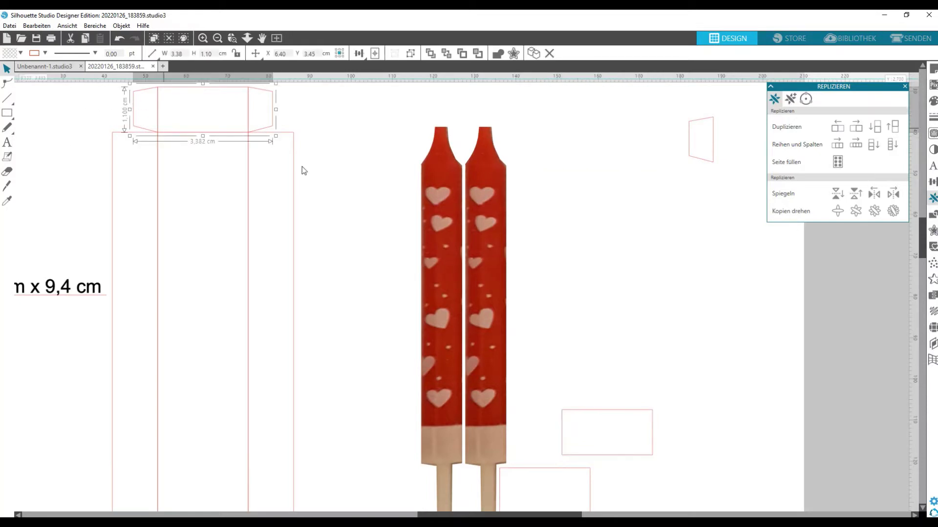
{"action": "left_click", "coordinate": [837, 193]}
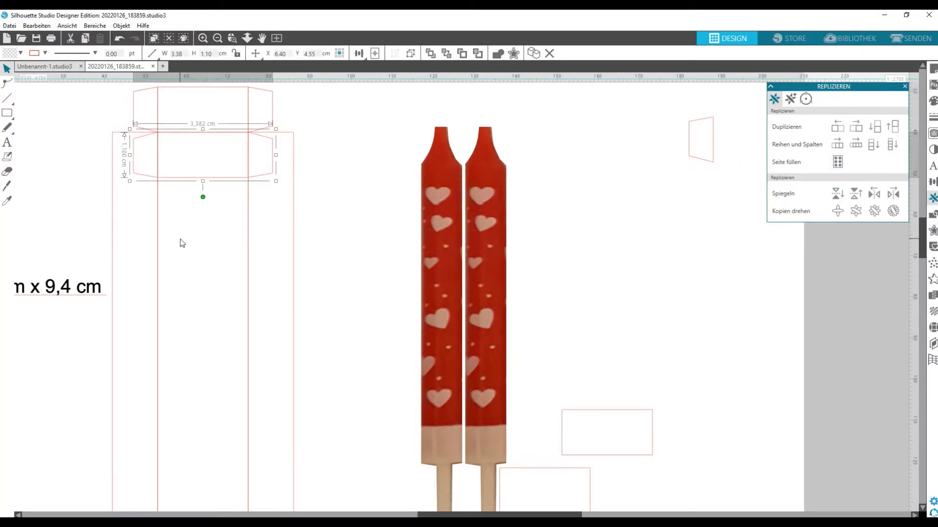
{"action": "scroll", "coordinate": [182, 245], "scroll_direction": "down", "scroll_amount": 1}
{"action": "scroll", "coordinate": [181, 244], "scroll_direction": "down", "scroll_amount": 1}
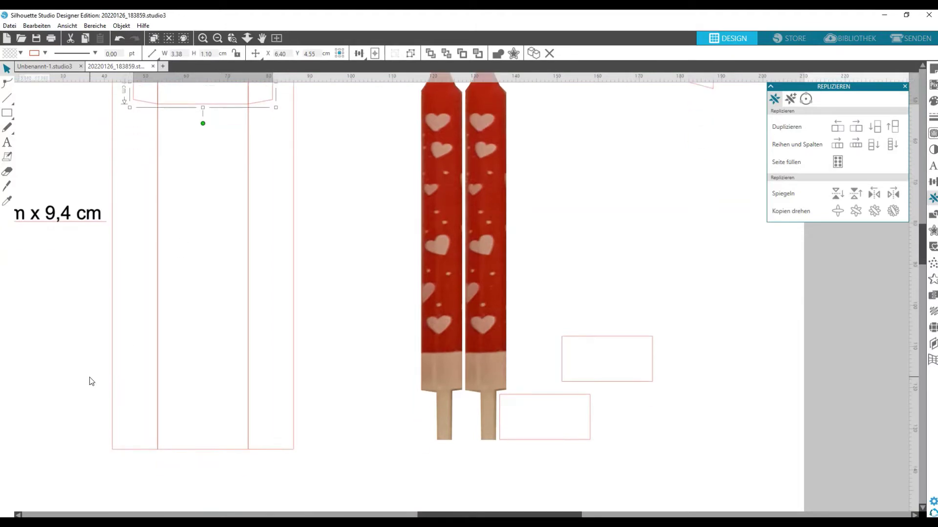
{"action": "left_click", "coordinate": [113, 310], "text": "shift"}
{"action": "left_click", "coordinate": [359, 54]}
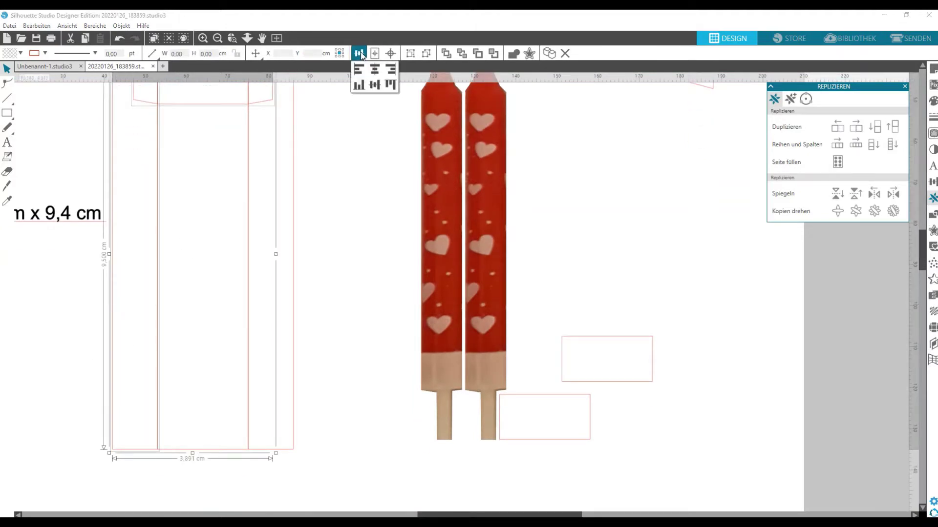
{"action": "left_click", "coordinate": [359, 85]}
Duplicate the tabbed bottom panel below the template and move the leftover inner copy to the area beside the candles.
{"action": "left_click", "coordinate": [197, 396]}
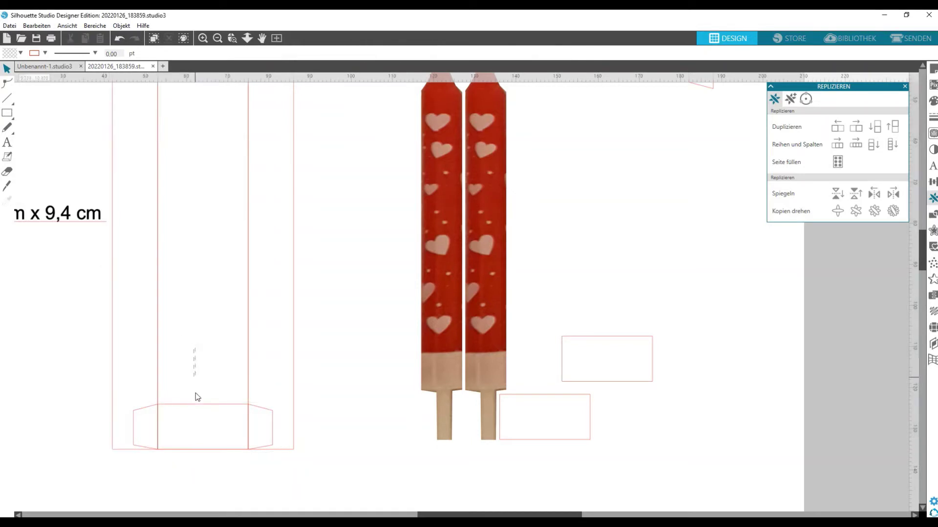
{"action": "left_click", "coordinate": [198, 405]}
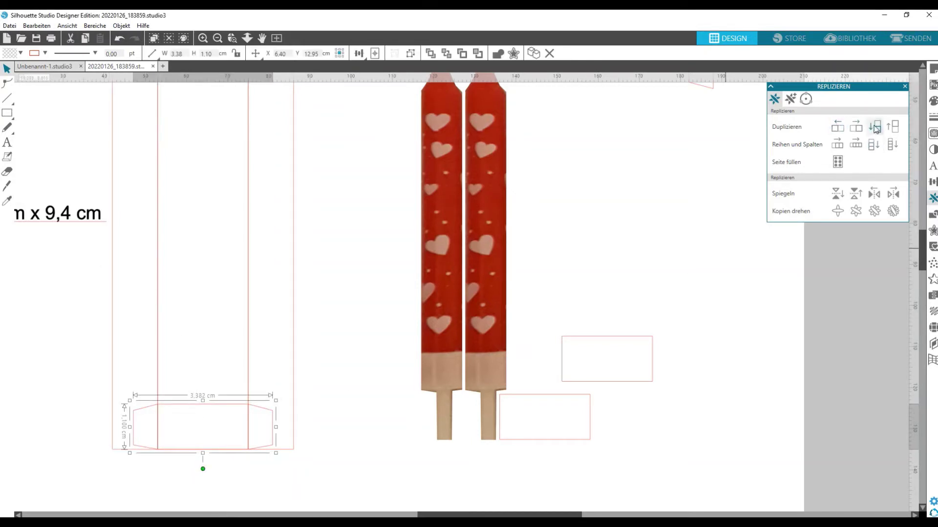
{"action": "left_click", "coordinate": [874, 127]}
{"action": "left_click_drag", "start_coordinate": [186, 405], "coordinate": [621, 384]}
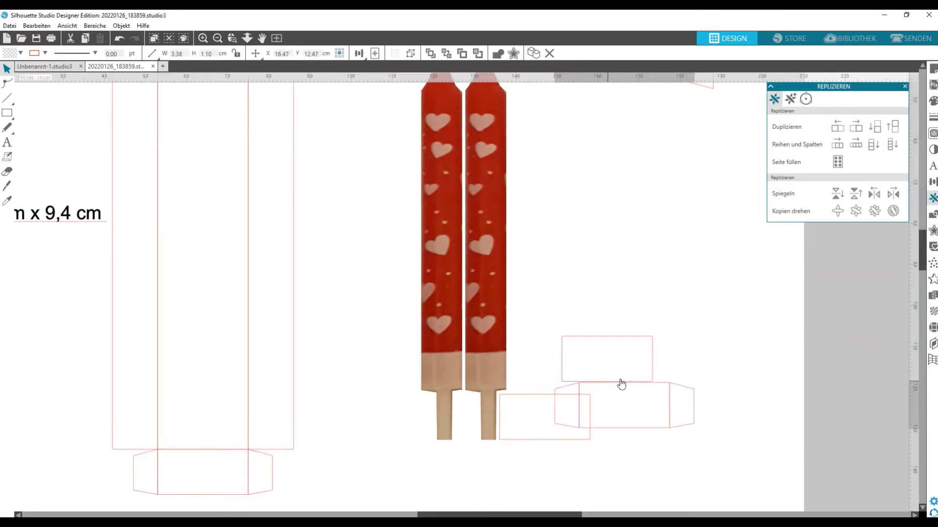
Move the "1cm x 9,4 cm" text out of the template area so it sits across the page's left edge.
{"action": "left_click", "coordinate": [217, 38]}
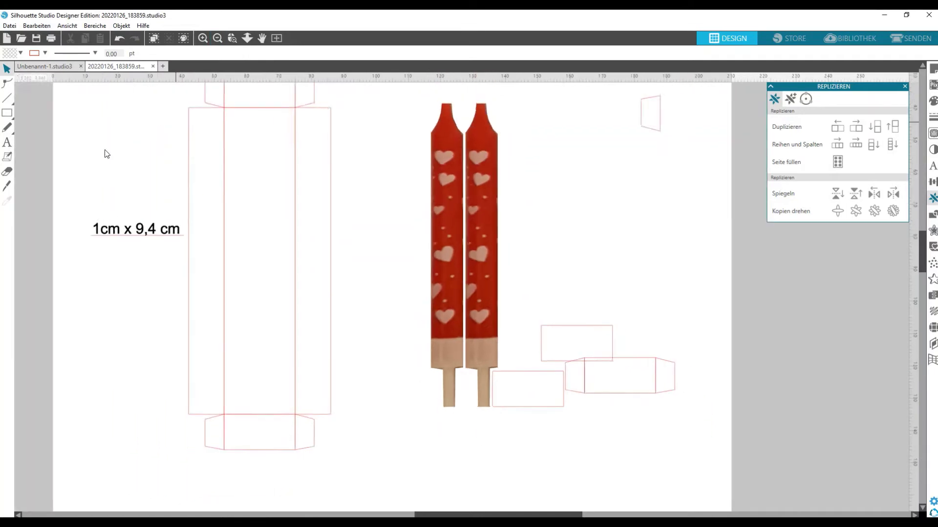
{"action": "left_click_drag", "start_coordinate": [185, 239], "coordinate": [88, 227]}
{"action": "left_click", "coordinate": [119, 200]}
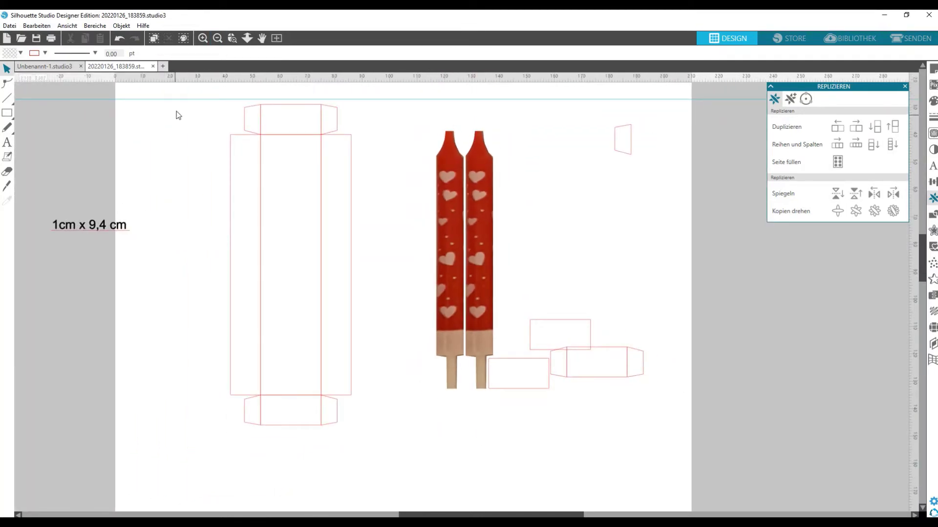
{"action": "scroll", "coordinate": [199, 138], "scroll_direction": "up", "scroll_amount": 1}
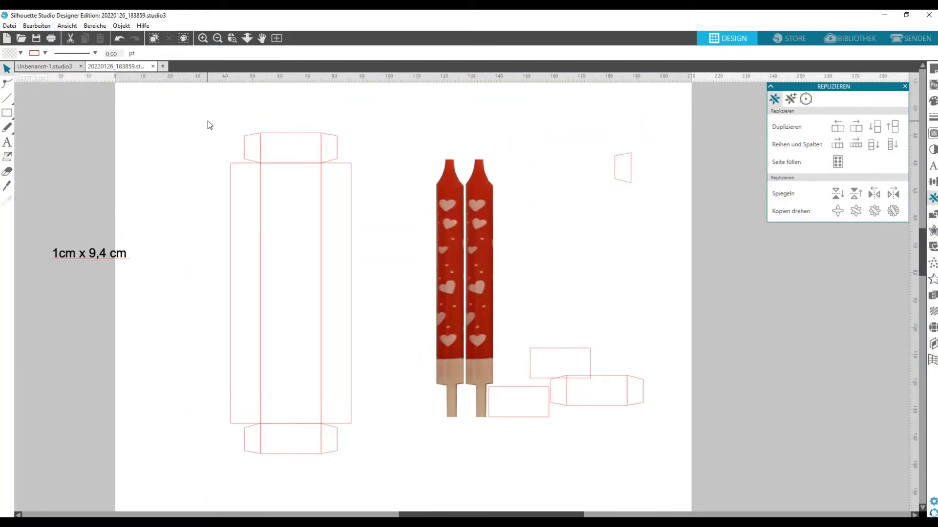
Combine the main panels and both tabbed end panels of the template into one compound path.
{"action": "left_click_drag", "start_coordinate": [207, 121], "coordinate": [375, 471]}
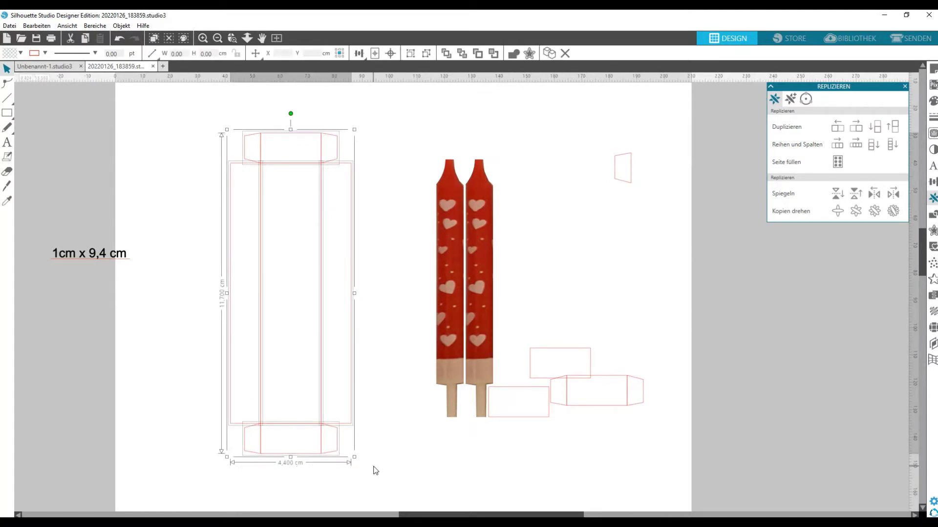
{"action": "right_click", "coordinate": [375, 470]}
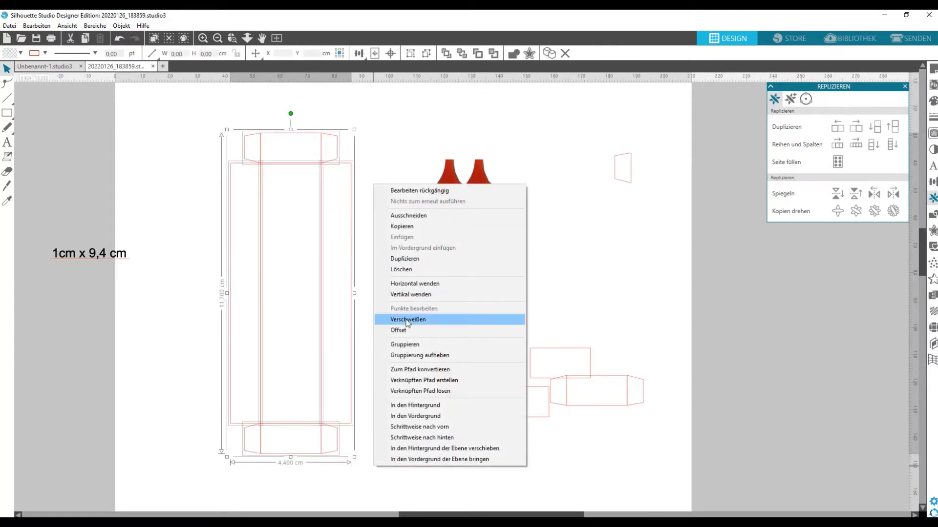
{"action": "left_click", "coordinate": [408, 382]}
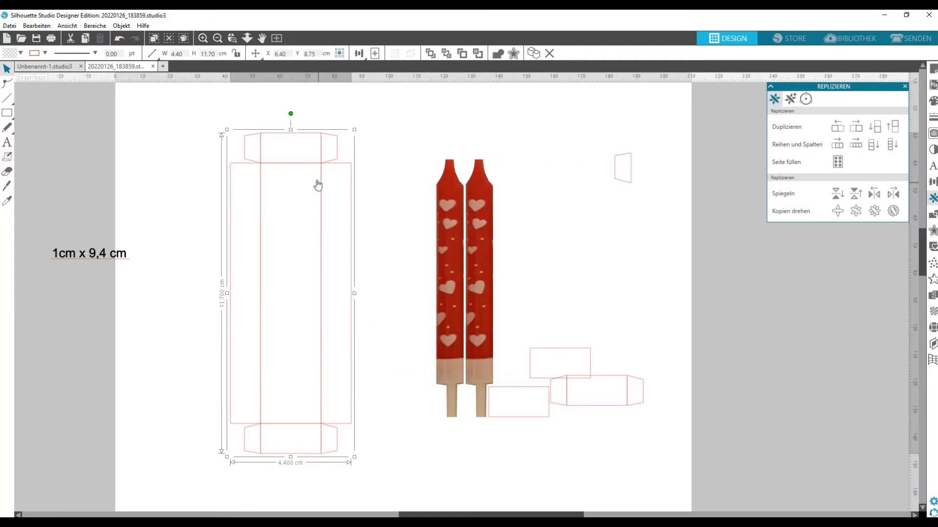
Break the template path at all inner corner points and release the compound path into separate lines.
{"action": "double_click", "coordinate": [290, 169]}
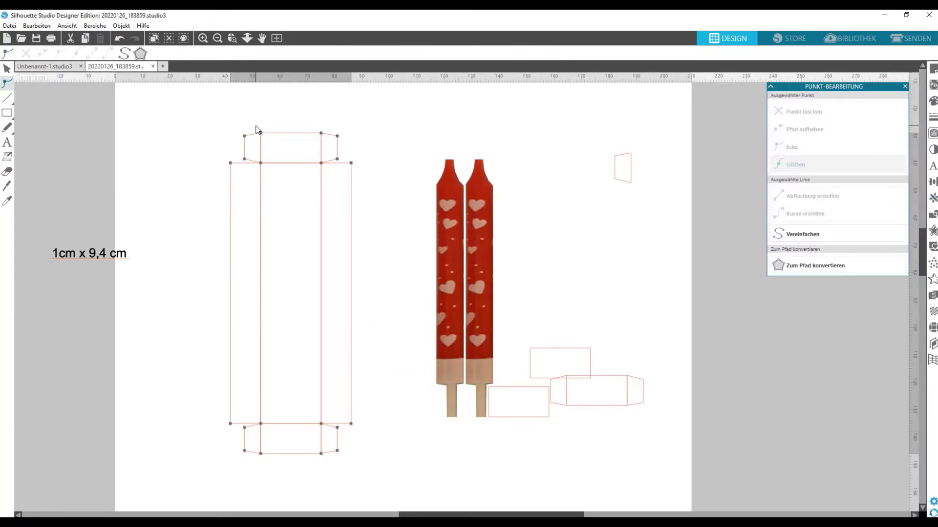
{"action": "left_click_drag", "start_coordinate": [256, 126], "coordinate": [327, 470]}
{"action": "left_click", "coordinate": [257, 320]}
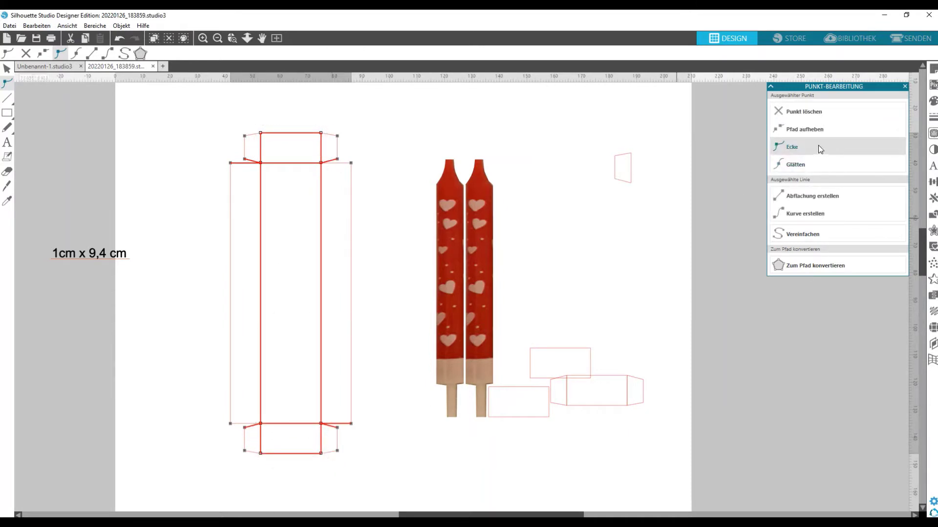
{"action": "left_click", "coordinate": [819, 131]}
{"action": "left_click_drag", "start_coordinate": [188, 212], "coordinate": [239, 213]}
{"action": "right_click", "coordinate": [240, 213]}
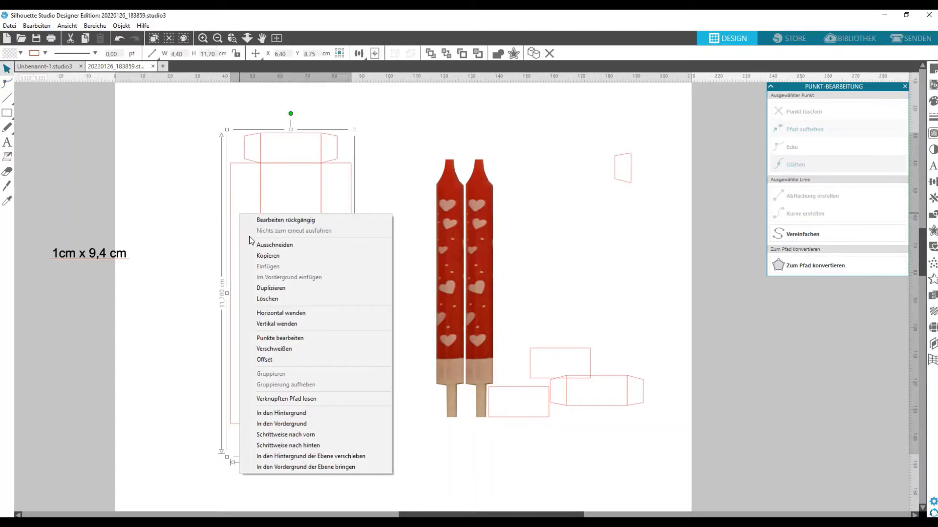
{"action": "left_click", "coordinate": [290, 399]}
{"action": "left_click", "coordinate": [198, 320]}
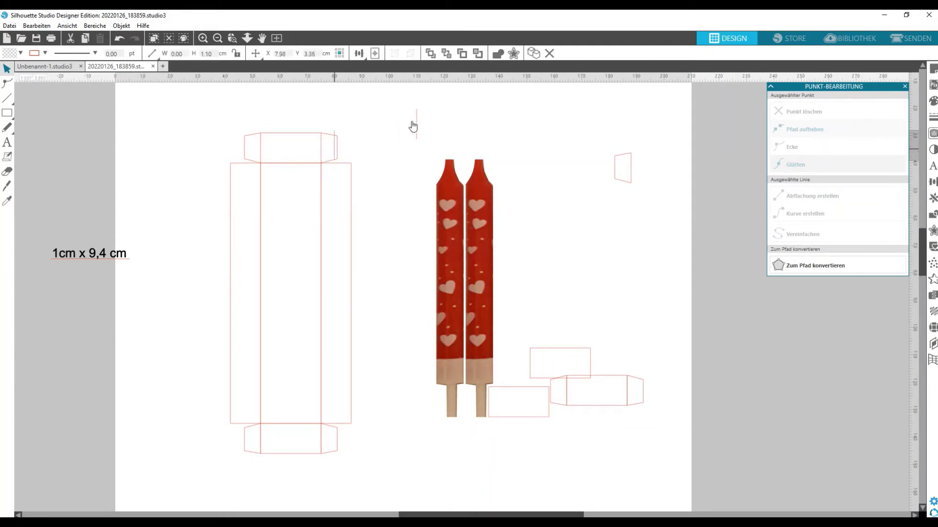
Move the duplicate overlapping fold lines of the centre and end panels out of the template to the space beside the candles.
{"action": "left_click_drag", "start_coordinate": [290, 166], "coordinate": [427, 116]}
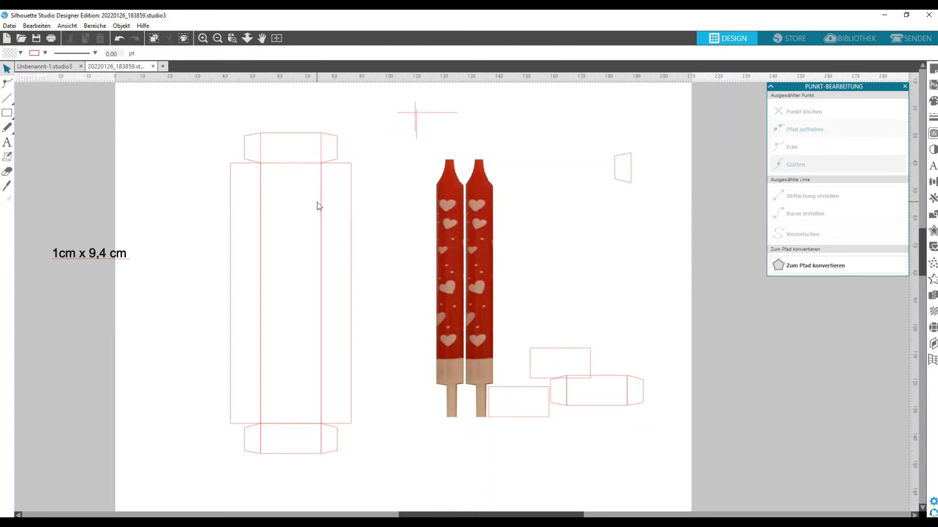
{"action": "left_click_drag", "start_coordinate": [321, 209], "coordinate": [399, 144]}
{"action": "left_click", "coordinate": [267, 220]}
{"action": "left_click_drag", "start_coordinate": [264, 222], "coordinate": [399, 172]}
{"action": "left_click", "coordinate": [272, 376]}
{"action": "left_click_drag", "start_coordinate": [284, 429], "coordinate": [413, 287]}
{"action": "left_click", "coordinate": [318, 390]}
{"action": "left_click_drag", "start_coordinate": [264, 441], "coordinate": [418, 281]}
{"action": "left_click", "coordinate": [307, 438]}
{"action": "left_click_drag", "start_coordinate": [322, 450], "coordinate": [432, 292]}
{"action": "left_click", "coordinate": [386, 363]}
Combine the remaining vertical fold line segments of the centre and end panels into one compound path.
{"action": "left_click", "coordinate": [263, 443]}
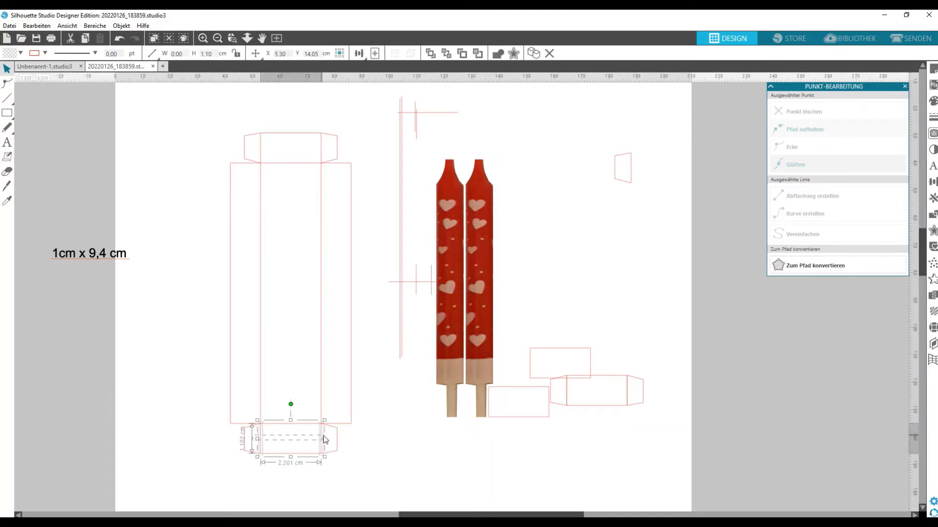
{"action": "left_click", "coordinate": [260, 303]}
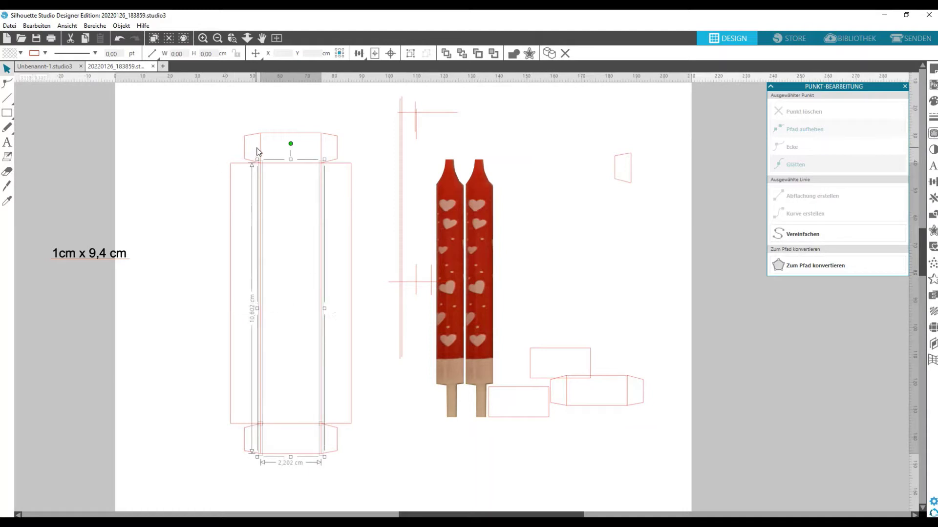
{"action": "left_click_drag", "start_coordinate": [257, 148], "coordinate": [321, 148]}
{"action": "right_click", "coordinate": [331, 148]}
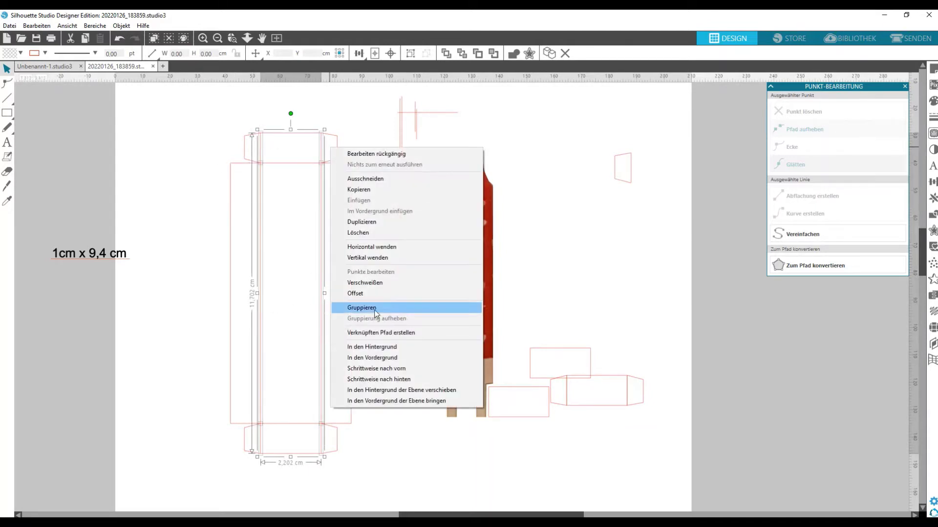
{"action": "left_click", "coordinate": [384, 332]}
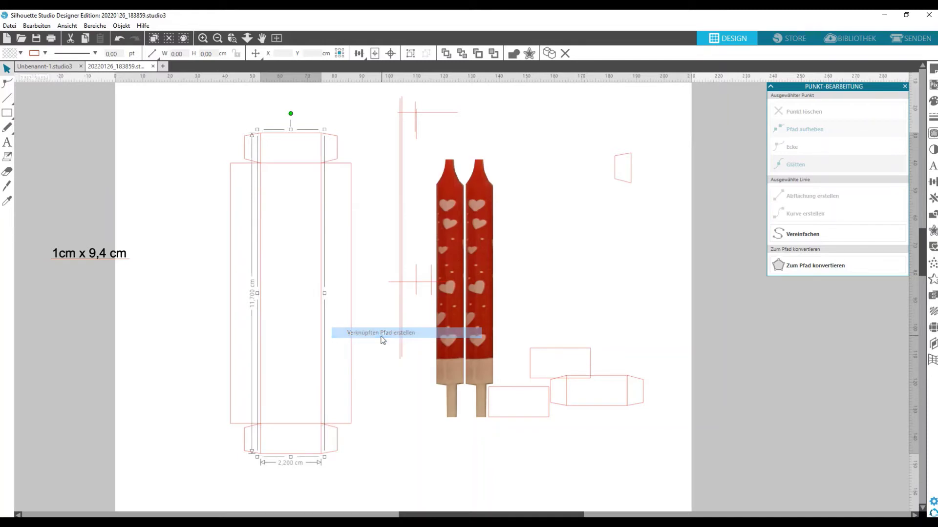
Join the vertical fold line segments at the four inner corner points where the end panels meet the centre panel.
{"action": "left_click", "coordinate": [7, 83]}
{"action": "left_click", "coordinate": [261, 167]}
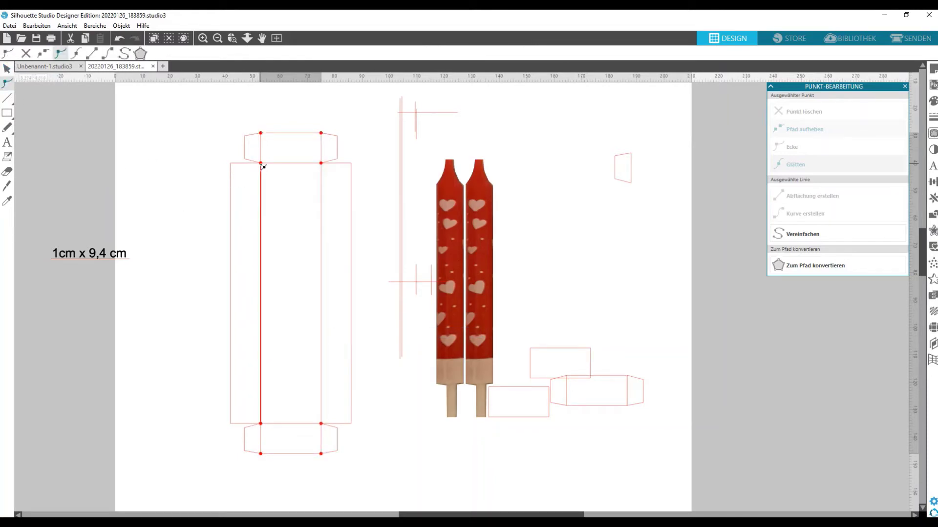
{"action": "left_click", "coordinate": [322, 164]}
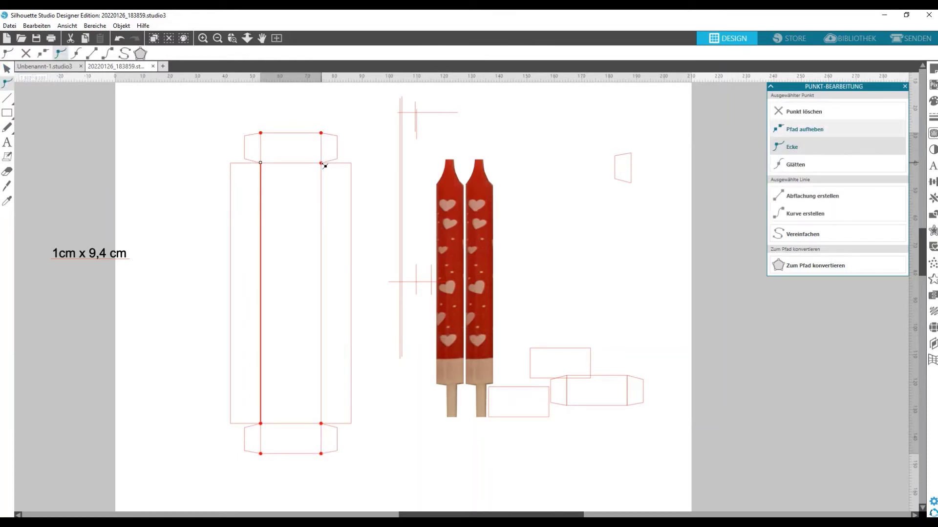
{"action": "left_click", "coordinate": [322, 164]}
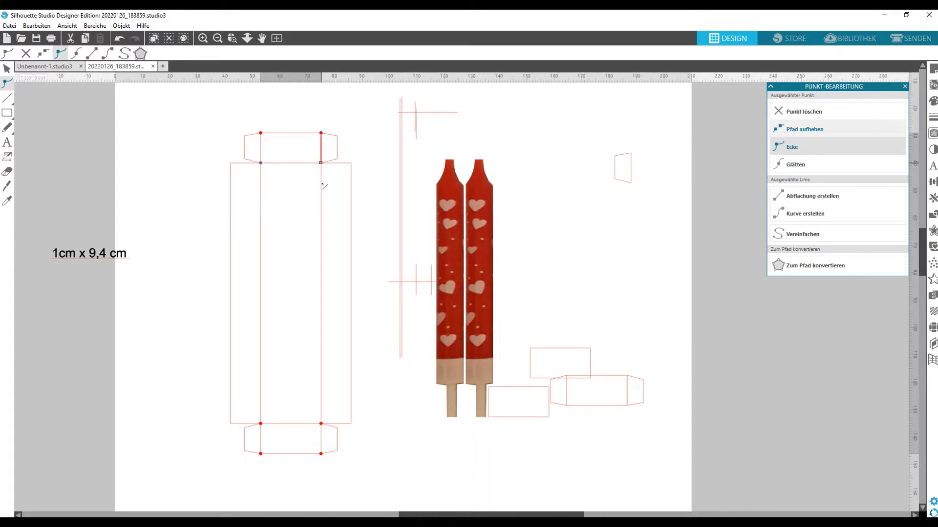
{"action": "left_click", "coordinate": [264, 427]}
{"action": "left_click", "coordinate": [325, 427]}
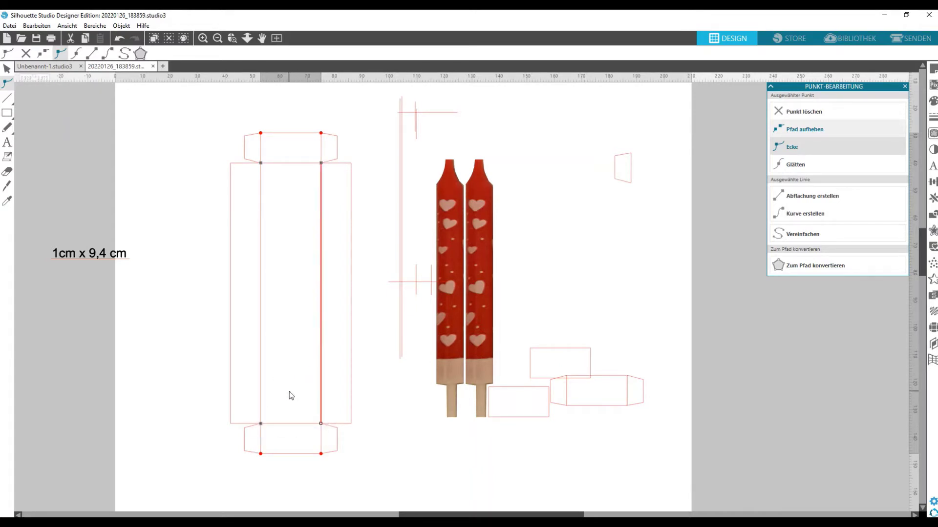
Combine the horizontal and vertical fold lines into one compound path.
{"action": "left_click", "coordinate": [289, 425]}
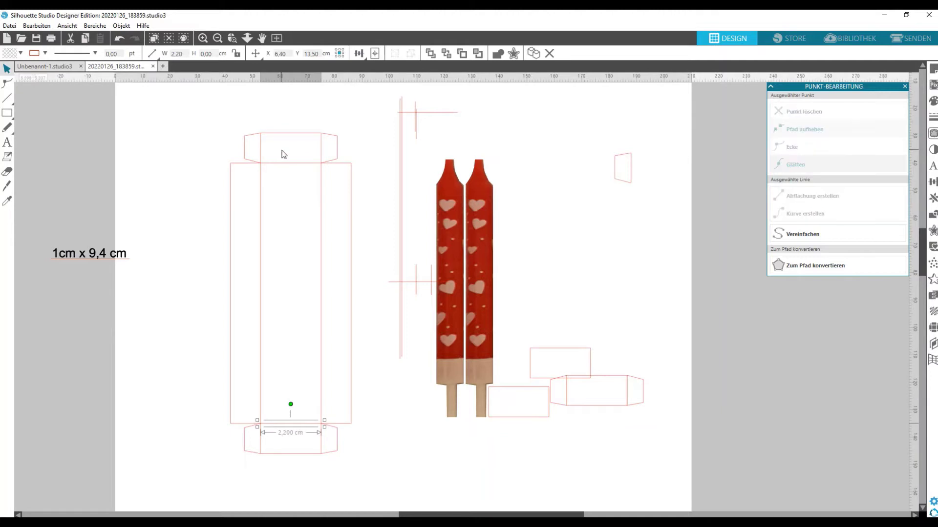
{"action": "left_click", "coordinate": [262, 203], "text": "shift"}
{"action": "left_click", "coordinate": [252, 207], "text": "shift"}
{"action": "right_click", "coordinate": [280, 213]}
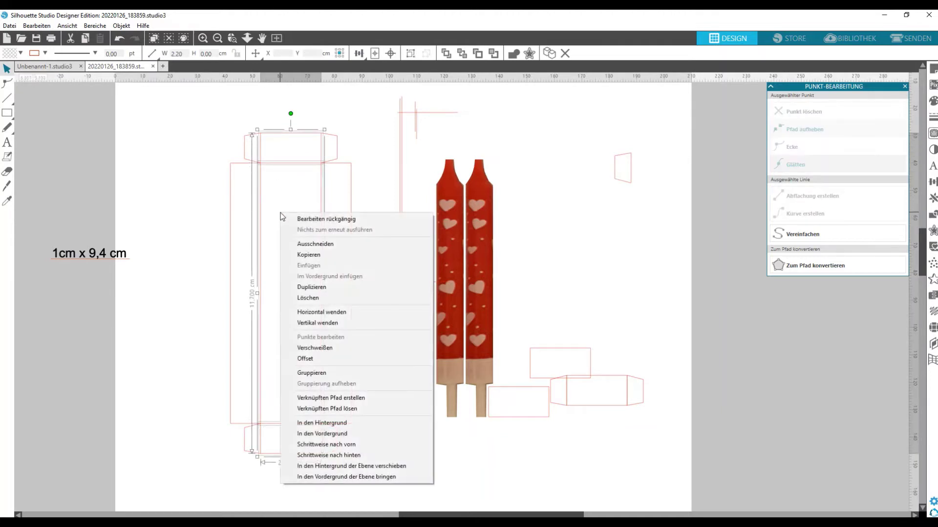
{"action": "left_click", "coordinate": [324, 398]}
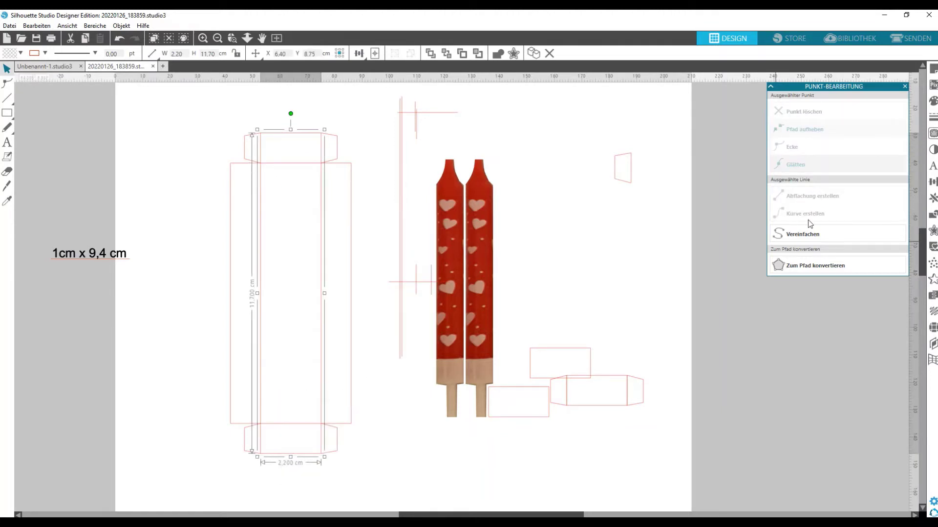
Give the fold lines a blue line colour and a dashed line style.
{"action": "left_click", "coordinate": [933, 118]}
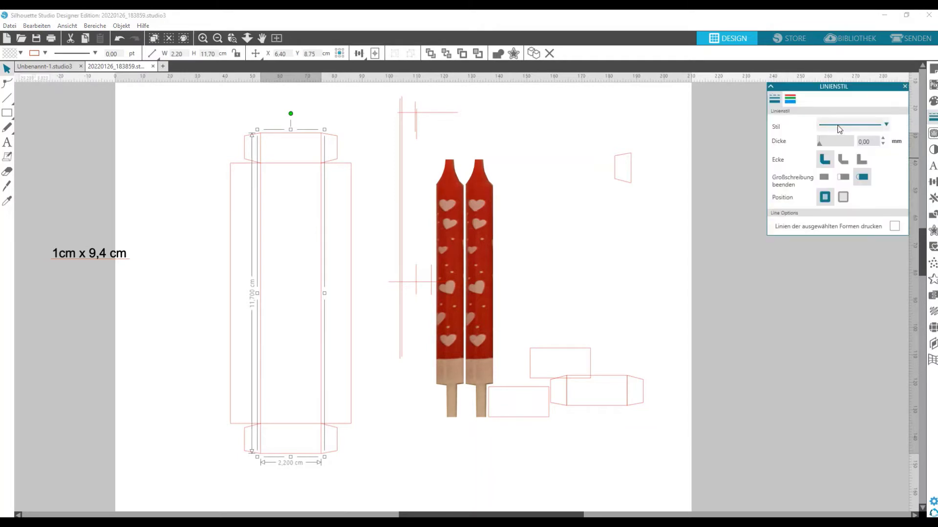
{"action": "left_click", "coordinate": [789, 99]}
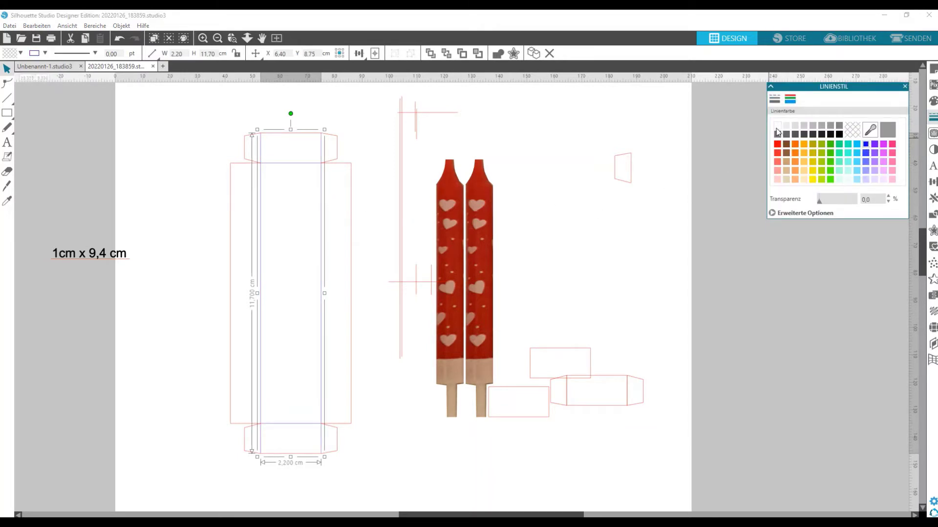
{"action": "left_click", "coordinate": [776, 100]}
{"action": "left_click", "coordinate": [848, 126]}
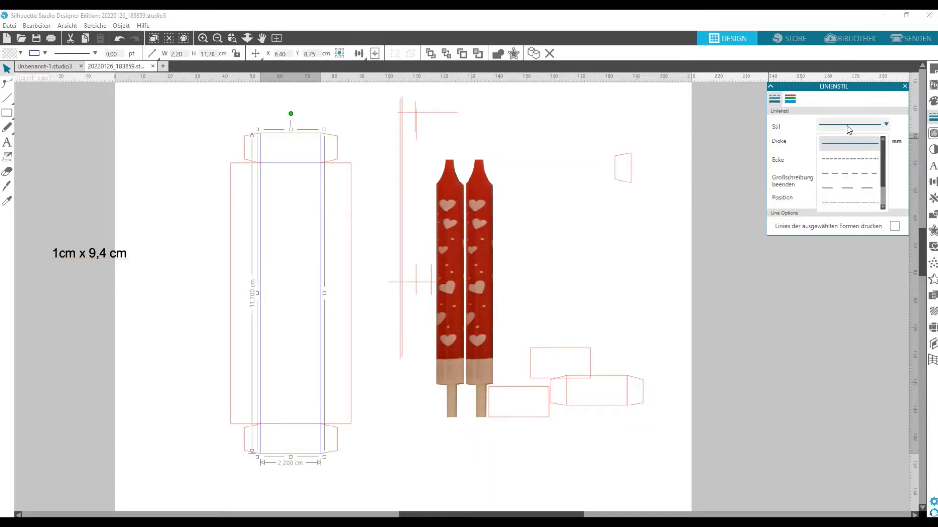
{"action": "left_click", "coordinate": [851, 176]}
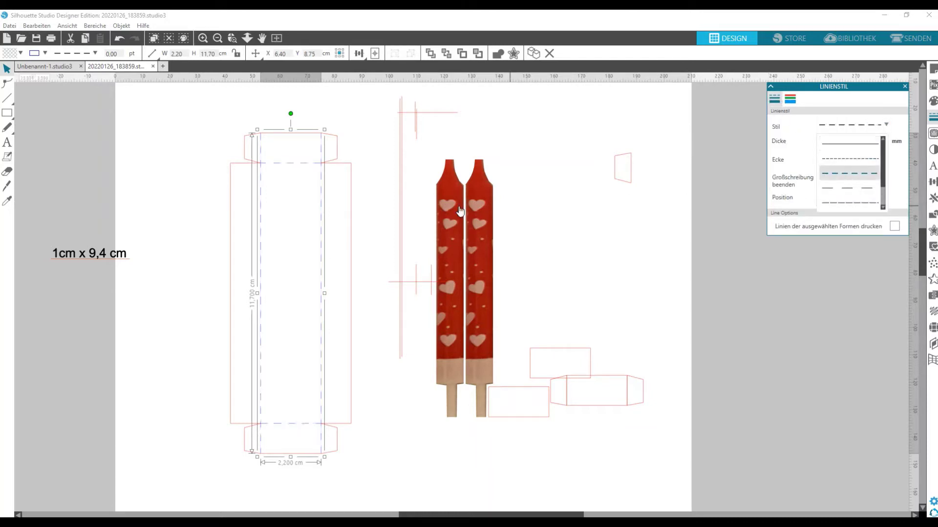
{"action": "left_click", "coordinate": [212, 162]}
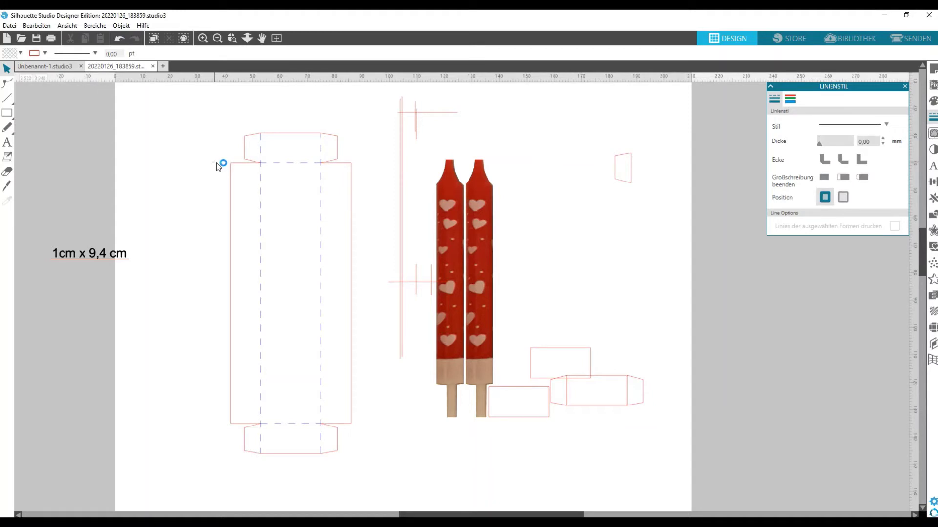
Combine the red outline and the fold lines of the box template into one compound path.
{"action": "left_click_drag", "start_coordinate": [217, 163], "coordinate": [227, 164]}
{"action": "left_click_drag", "start_coordinate": [295, 147], "coordinate": [370, 473]}
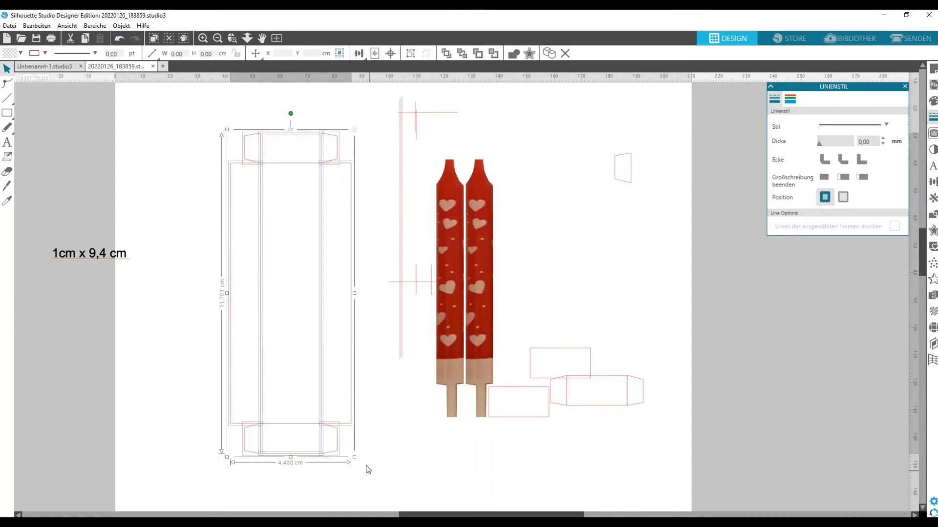
{"action": "left_click", "coordinate": [271, 160]}
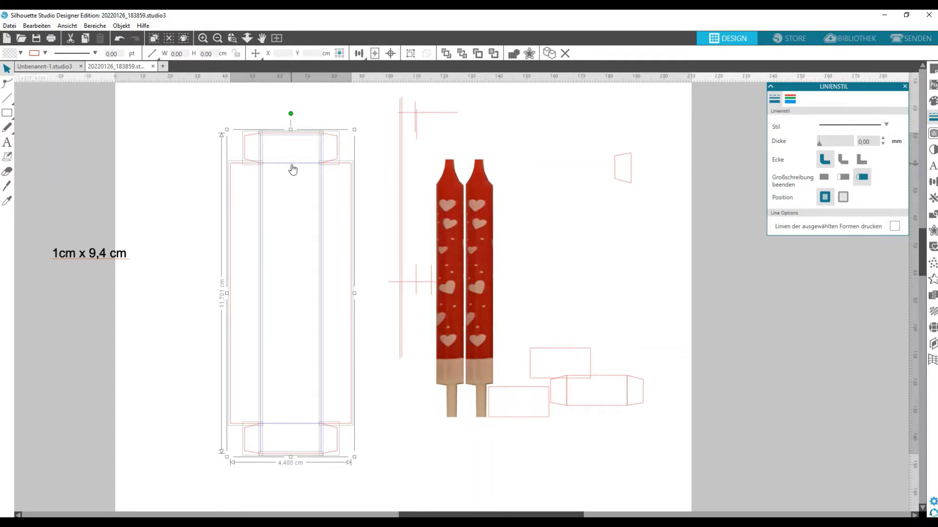
{"action": "right_click", "coordinate": [254, 186]}
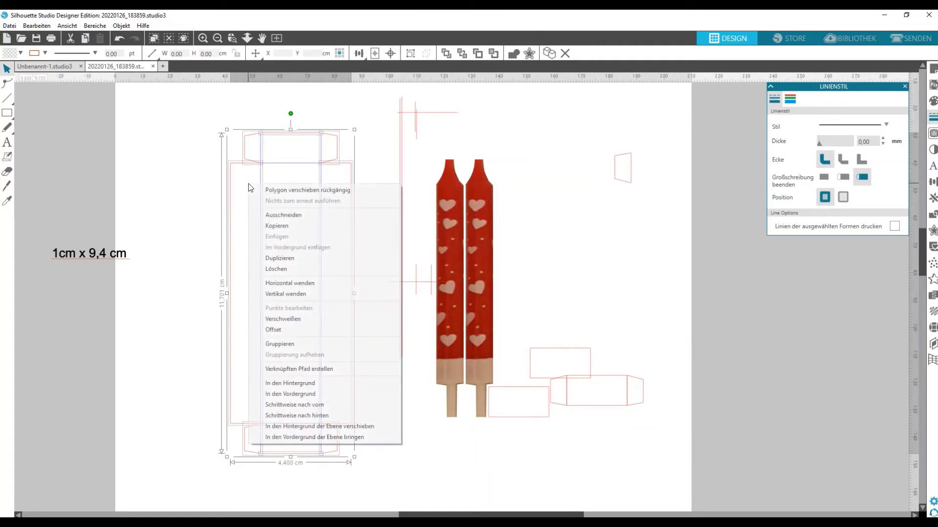
{"action": "left_click", "coordinate": [301, 370]}
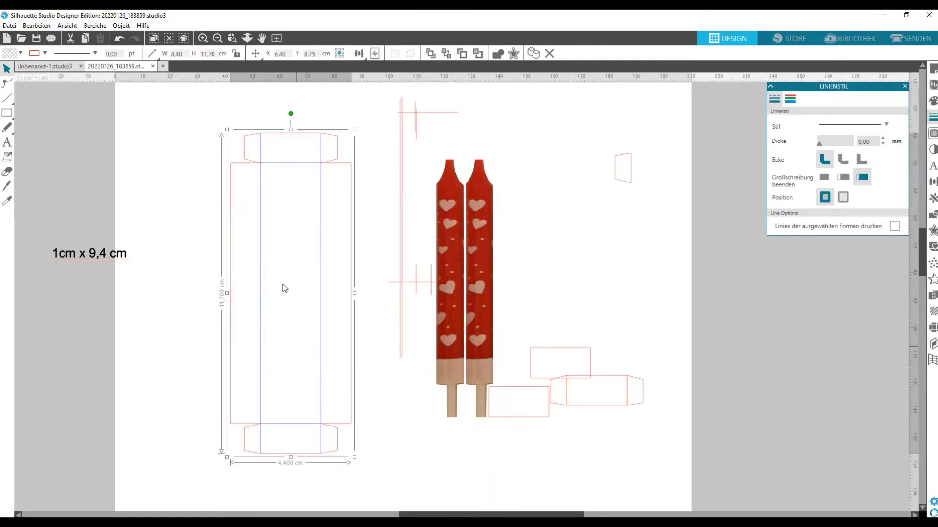
Join the open end points of the template's outline at the fold corners of both end panels.
{"action": "left_click", "coordinate": [261, 164]}
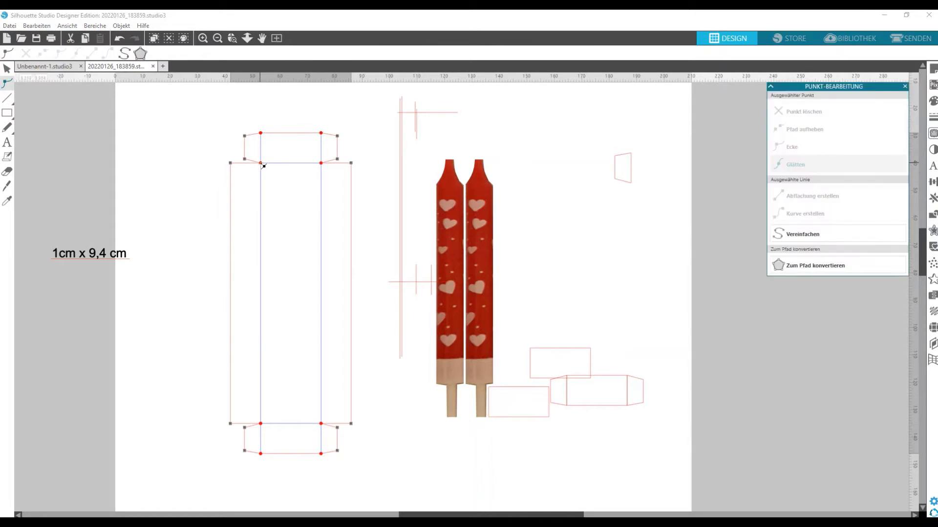
{"action": "left_click", "coordinate": [261, 133]}
{"action": "left_click", "coordinate": [263, 135]}
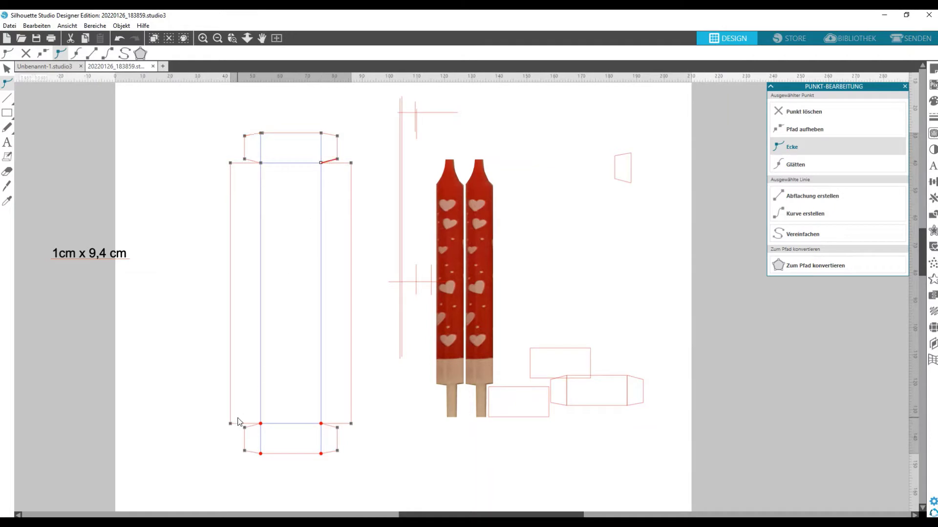
{"action": "left_click", "coordinate": [258, 426]}
{"action": "left_click", "coordinate": [262, 455]}
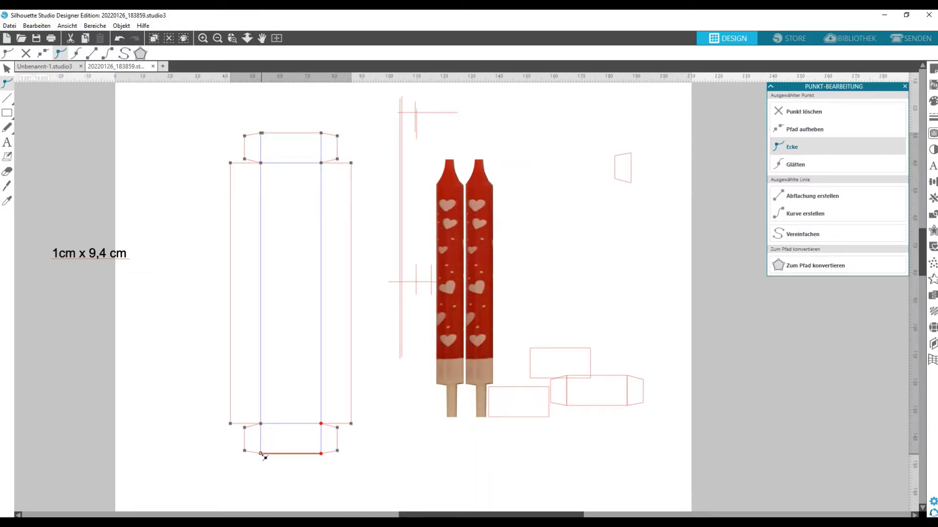
{"action": "left_click", "coordinate": [323, 424]}
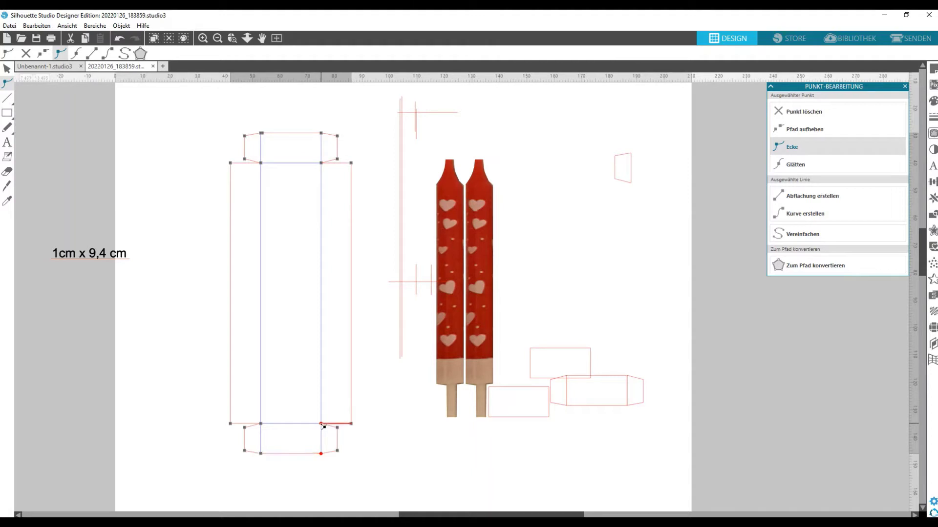
{"action": "left_click", "coordinate": [313, 452]}
{"action": "left_click", "coordinate": [249, 410]}
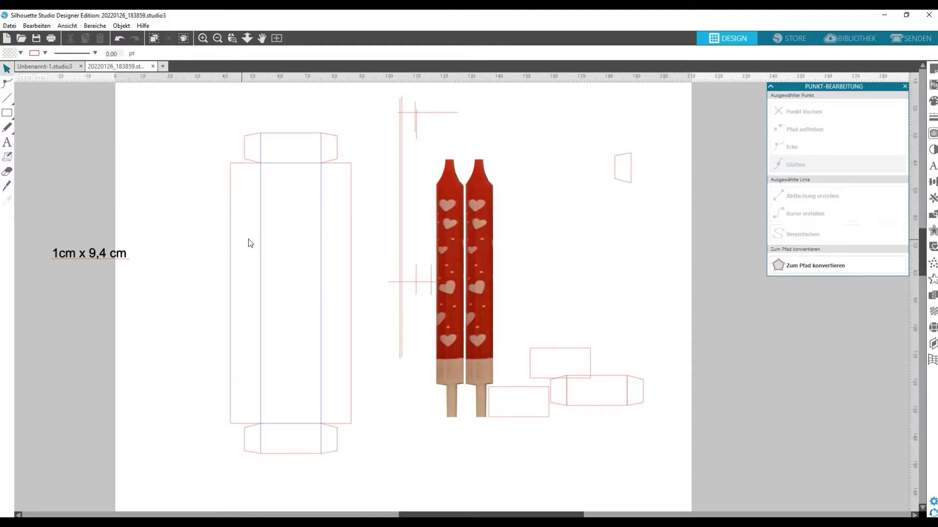
Apply a dashed line style to the blue fold lines of the template.
{"action": "left_click", "coordinate": [261, 243]}
{"action": "left_click", "coordinate": [933, 117]}
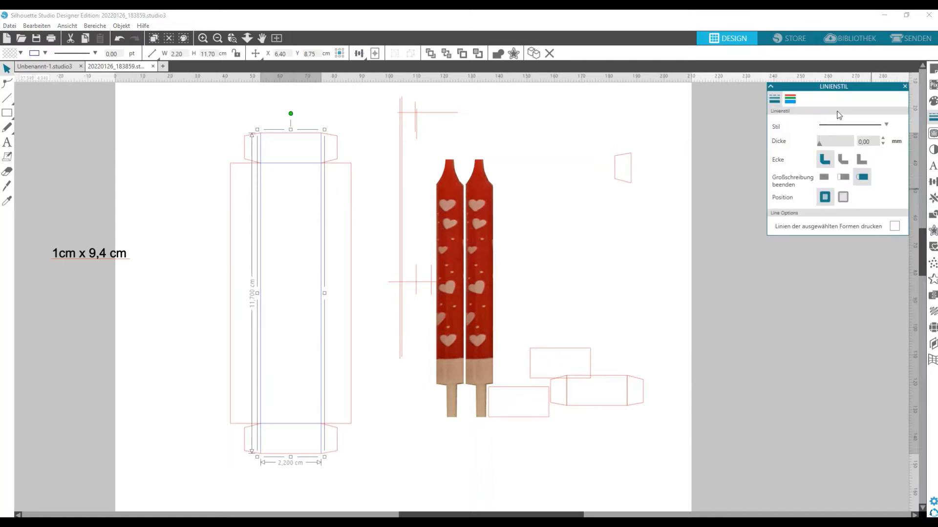
{"action": "left_click", "coordinate": [832, 126]}
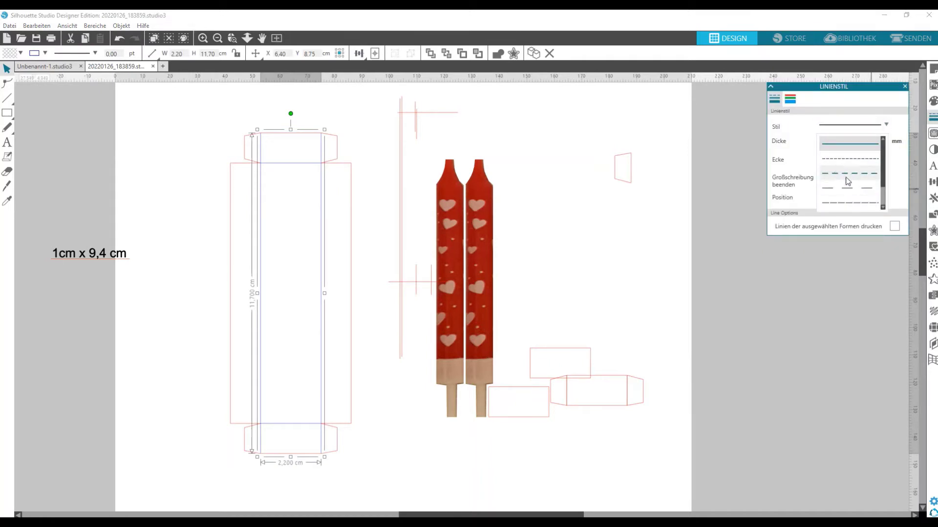
{"action": "left_click", "coordinate": [848, 177]}
{"action": "left_click", "coordinate": [199, 142]}
{"action": "left_click", "coordinate": [833, 102]}
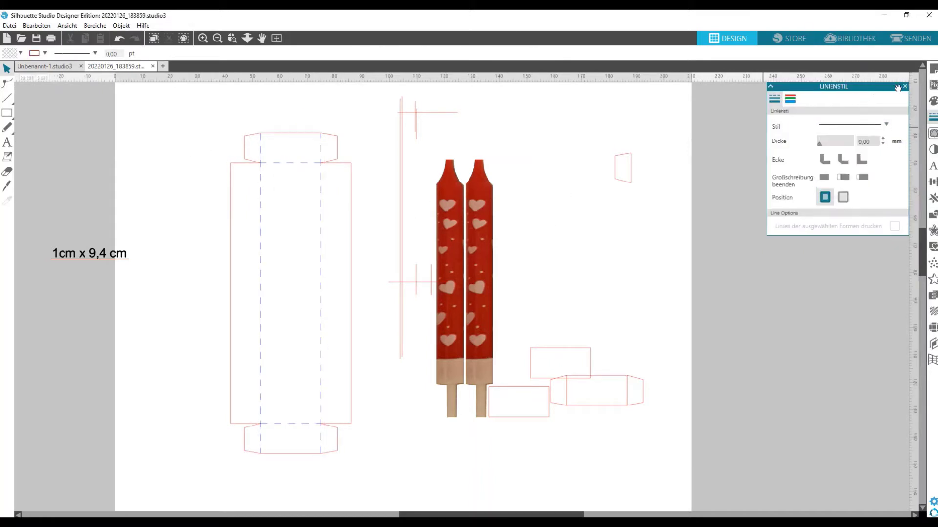
{"action": "left_click", "coordinate": [905, 86]}
Send the red box outline to the back and group it with the dashed fold lines.
{"action": "left_click_drag", "start_coordinate": [204, 217], "coordinate": [230, 191]}
{"action": "right_click", "coordinate": [231, 191]}
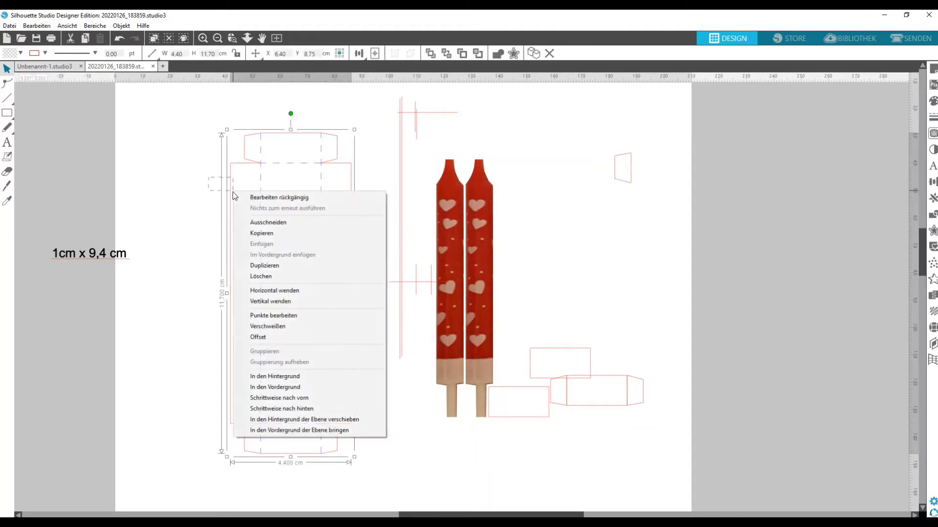
{"action": "left_click", "coordinate": [279, 375]}
{"action": "left_click_drag", "start_coordinate": [178, 210], "coordinate": [283, 225]}
{"action": "right_click", "coordinate": [283, 224]}
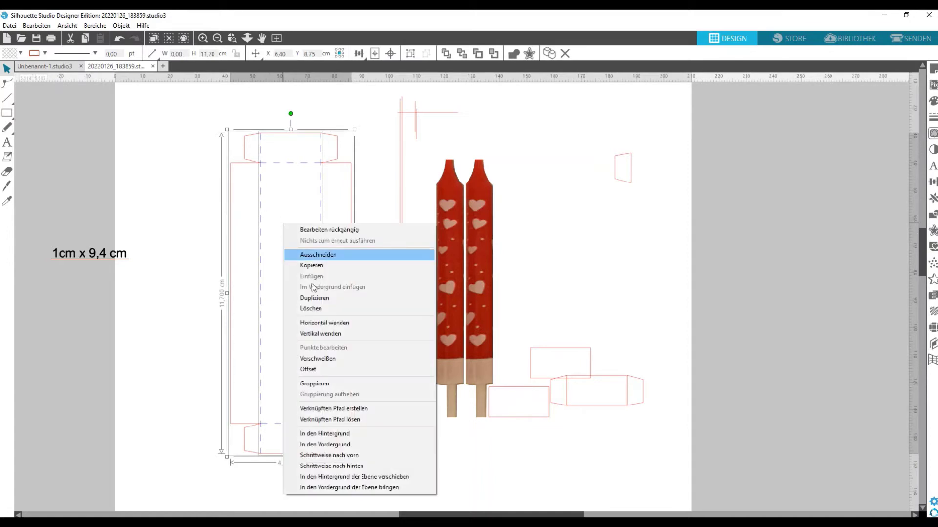
{"action": "left_click", "coordinate": [335, 383]}
Shift the grouped template toward the left page edge and place the two candles to its left.
{"action": "left_click_drag", "start_coordinate": [321, 335], "coordinate": [273, 320]}
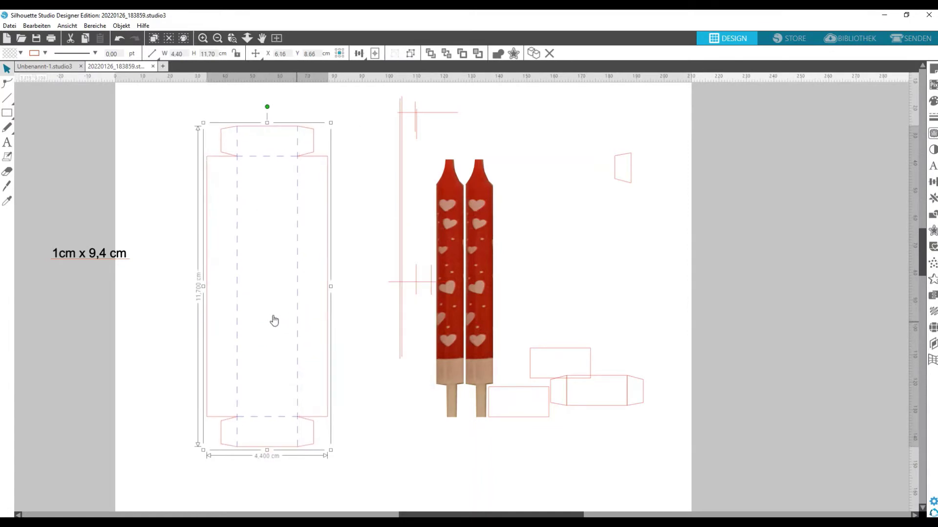
{"action": "left_click_drag", "start_coordinate": [477, 308], "coordinate": [146, 298]}
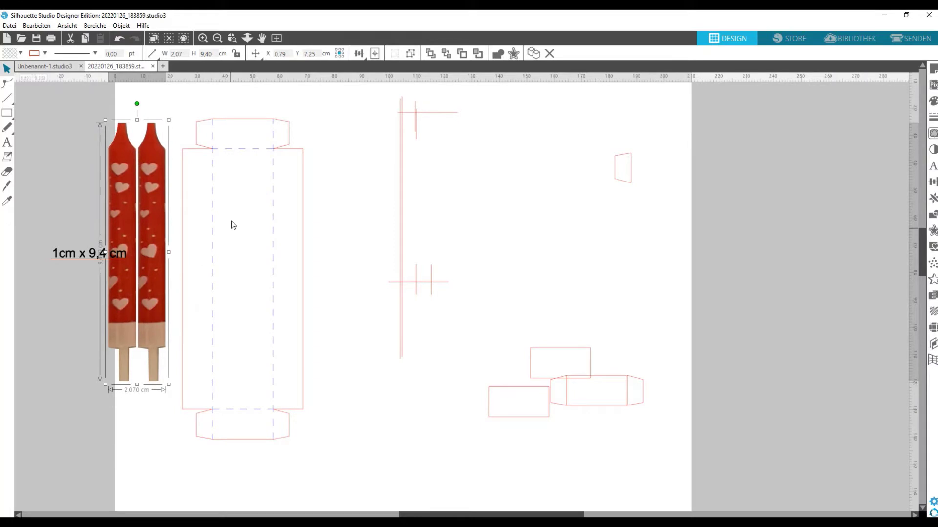
{"action": "left_click", "coordinate": [213, 203]}
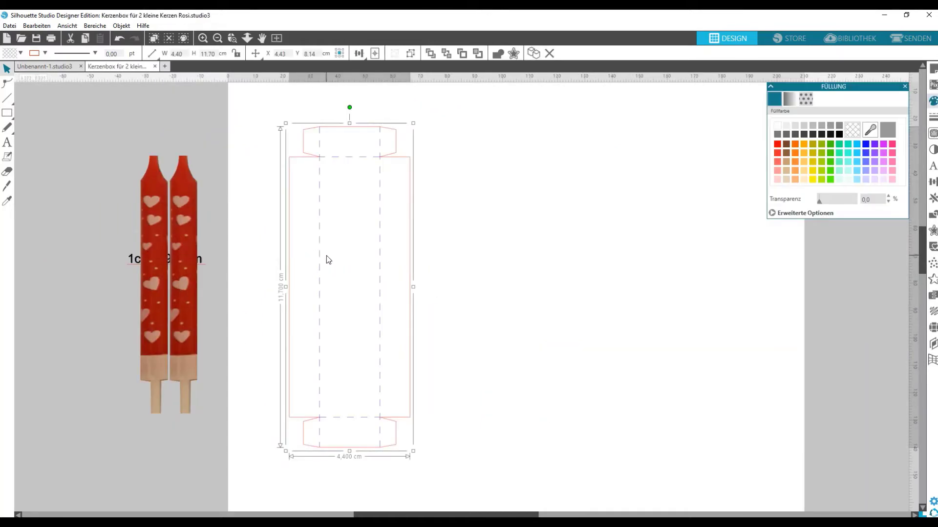
{"action": "left_click", "coordinate": [343, 258]}
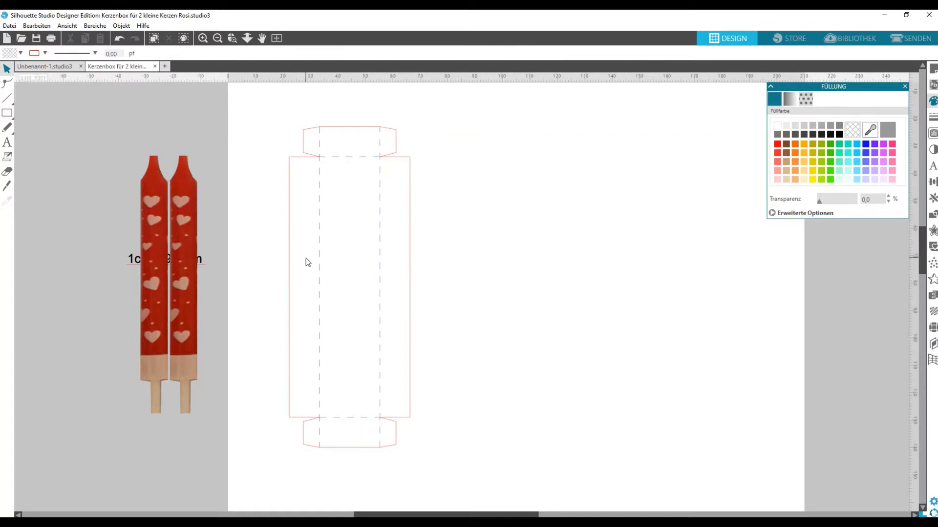
{"action": "left_click", "coordinate": [319, 261]}
{"action": "right_click", "coordinate": [320, 250]}
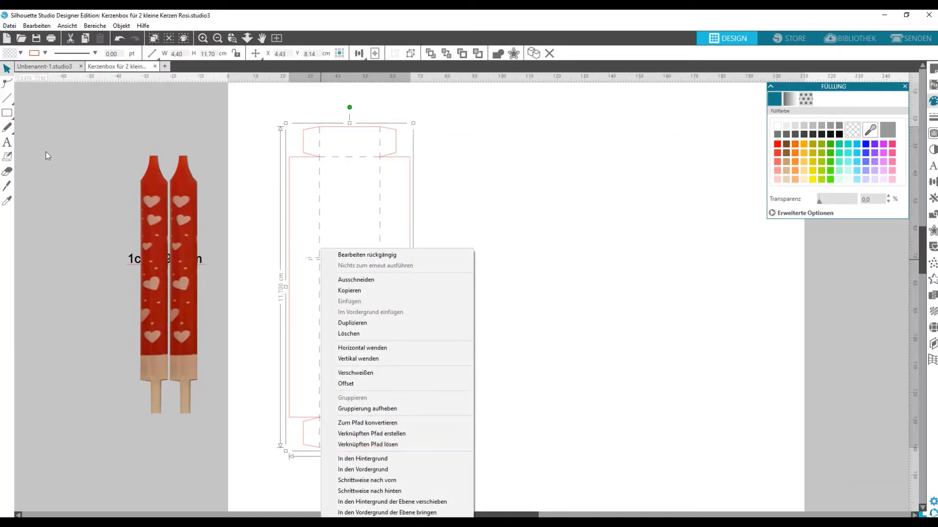
Draw a rectangle about 2.45 cm wide to the right of the template and set its height to 9.3 cm.
{"action": "left_click", "coordinate": [7, 113]}
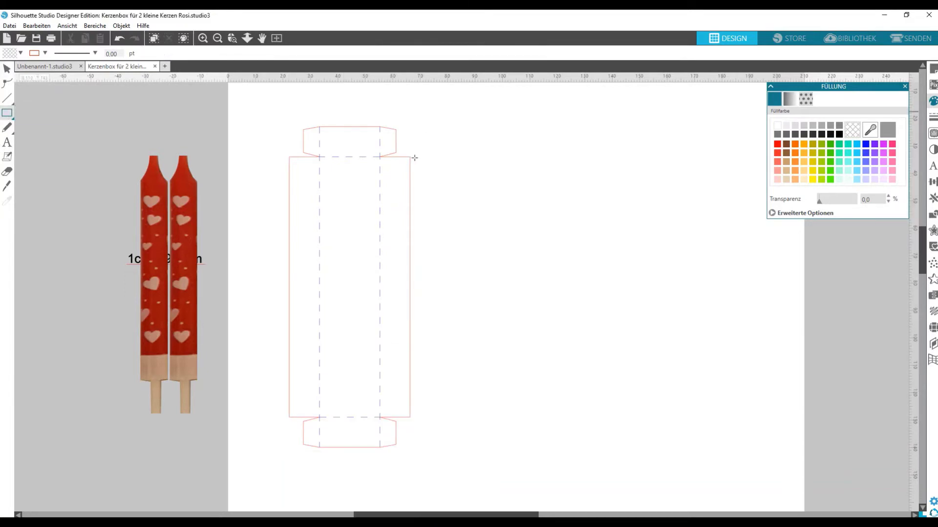
{"action": "mouse_move", "coordinate": [414, 157]}
{"action": "left_mouse_down"}
{"action": "mouse_move", "coordinate": [484, 171]}
{"action": "mouse_move", "coordinate": [481, 411]}
{"action": "left_mouse_up"}
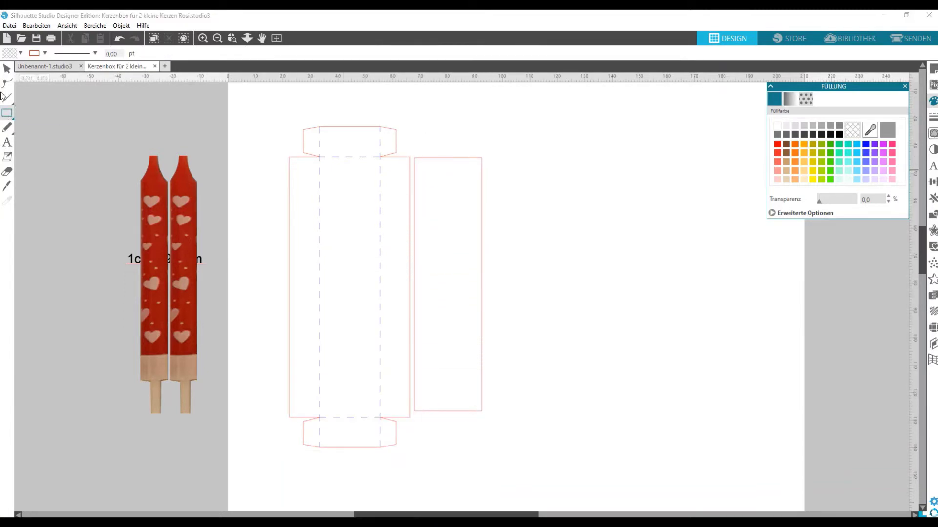
{"action": "left_click", "coordinate": [7, 68]}
{"action": "left_click", "coordinate": [463, 164]}
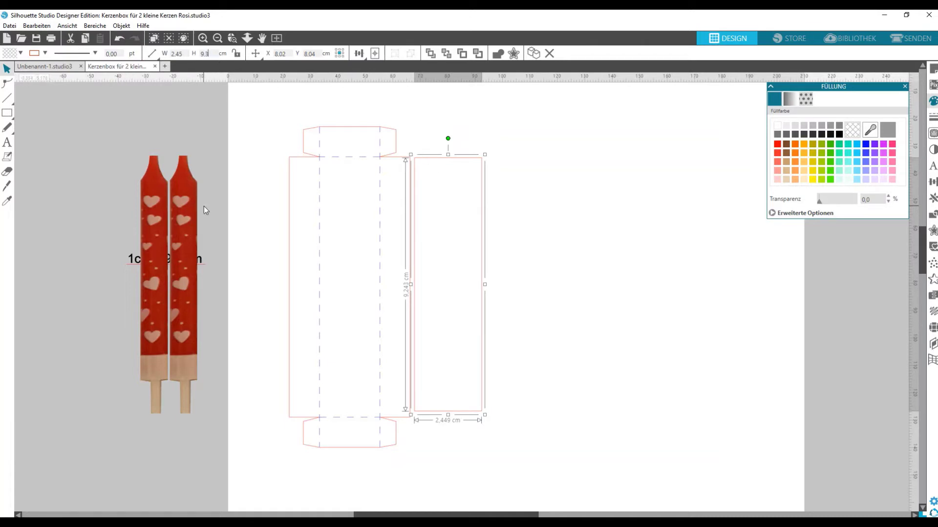
{"action": "key", "text": "Return"}
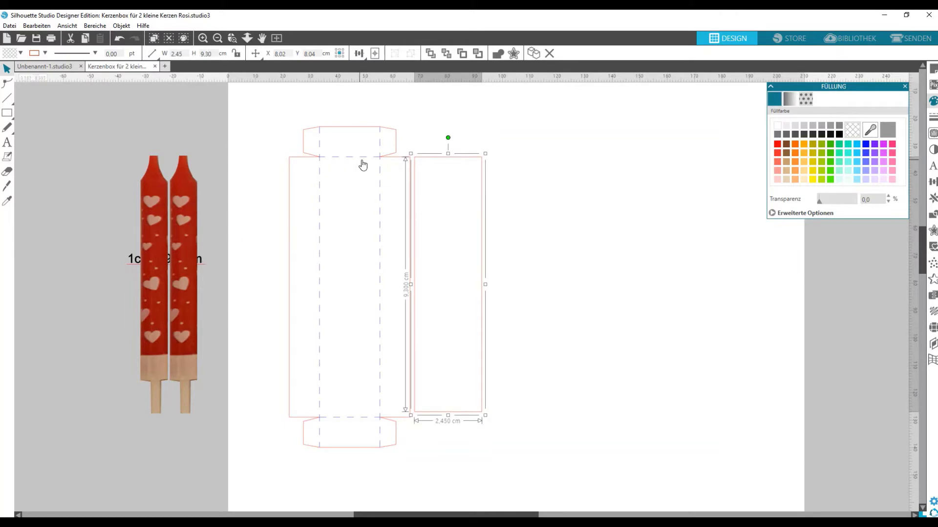
Position the new rectangle clear of the template's right edge and set its width to 1 cm.
{"action": "left_click_drag", "start_coordinate": [477, 162], "coordinate": [565, 159]}
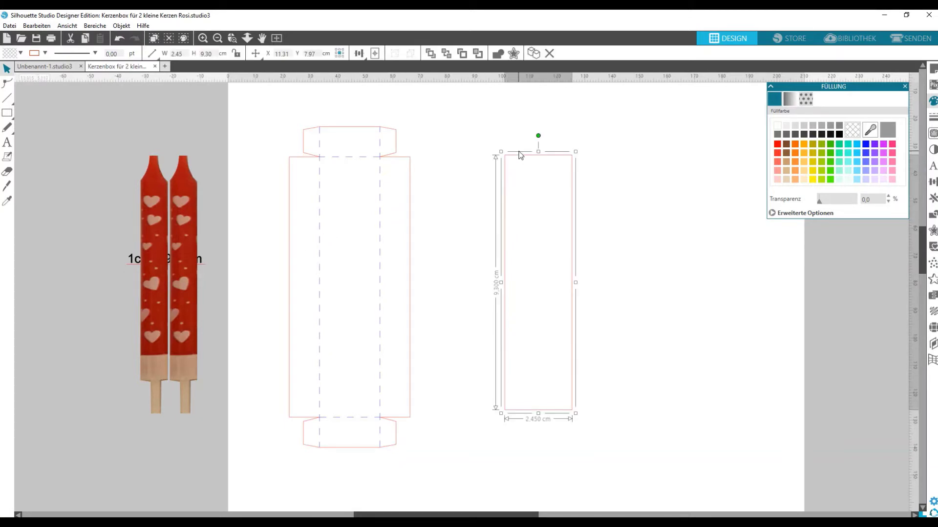
{"action": "left_click_drag", "start_coordinate": [519, 157], "coordinate": [459, 157]}
{"action": "left_click", "coordinate": [455, 142]}
{"action": "left_click", "coordinate": [449, 169]}
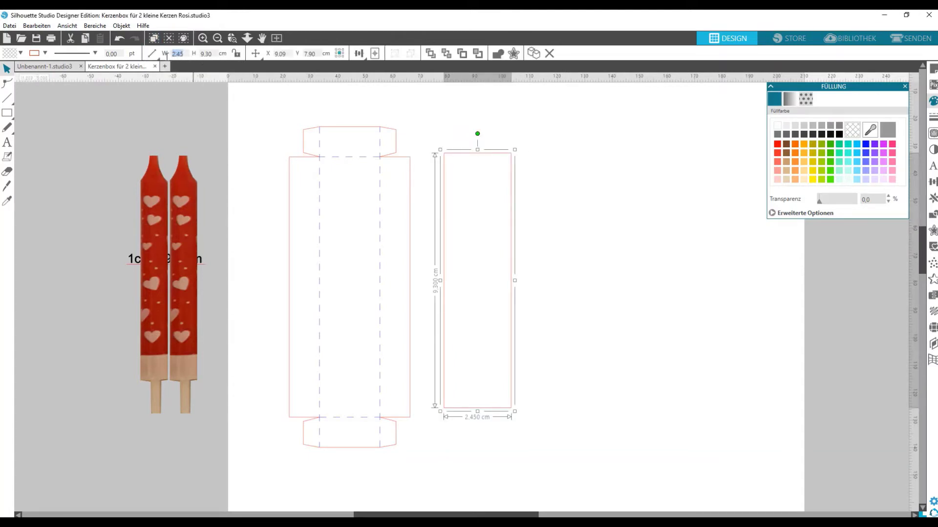
{"action": "type", "text": "1"}
{"action": "key", "text": "Return"}
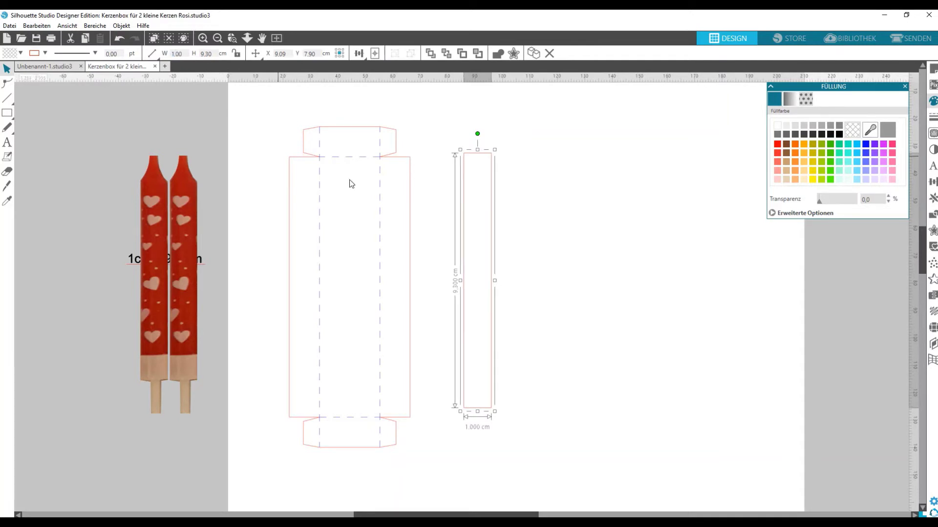
Duplicate the 1 cm wide strip three times to the right, edge to edge.
{"action": "left_click", "coordinate": [934, 199]}
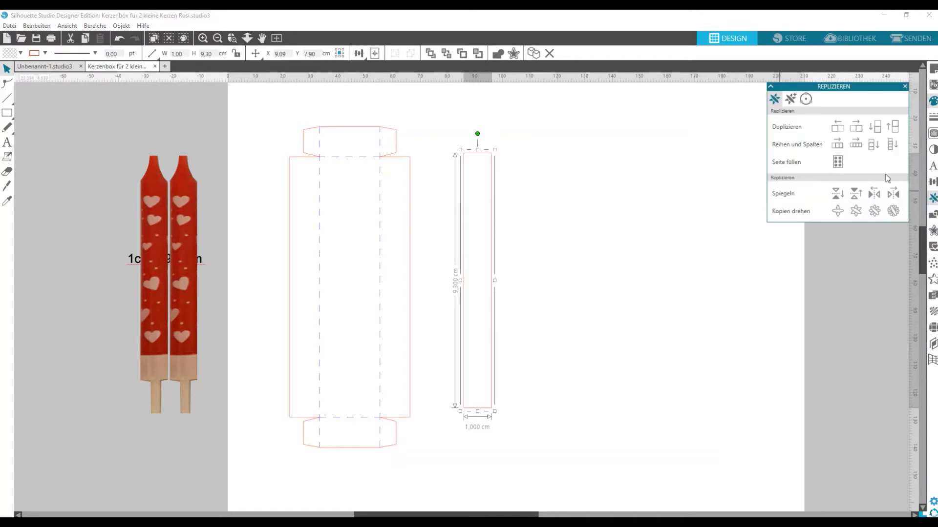
{"action": "left_click", "coordinate": [856, 128]}
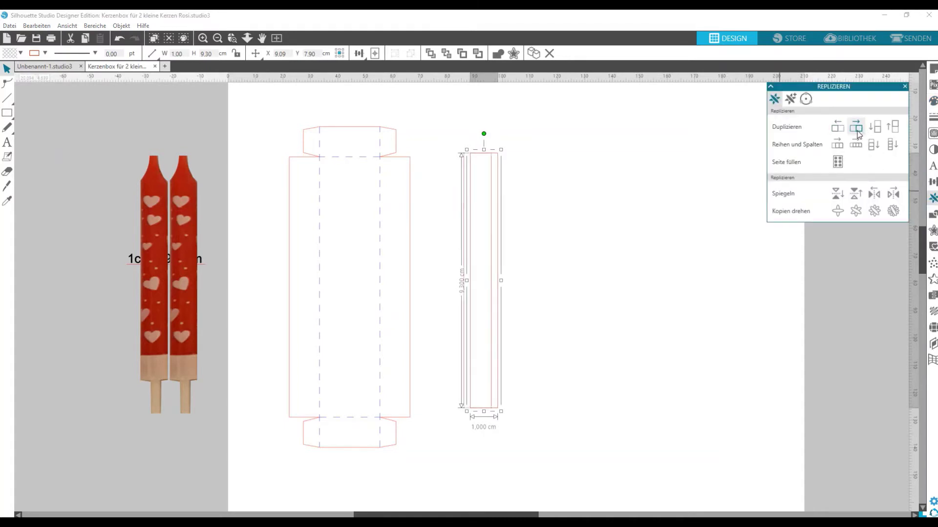
{"action": "left_click", "coordinate": [855, 128]}
{"action": "left_click", "coordinate": [856, 128]}
Combine the four adjoining strips into one compound path.
{"action": "left_click_drag", "start_coordinate": [617, 256], "coordinate": [482, 268]}
{"action": "right_click", "coordinate": [483, 271]}
{"action": "left_click", "coordinate": [531, 196]}
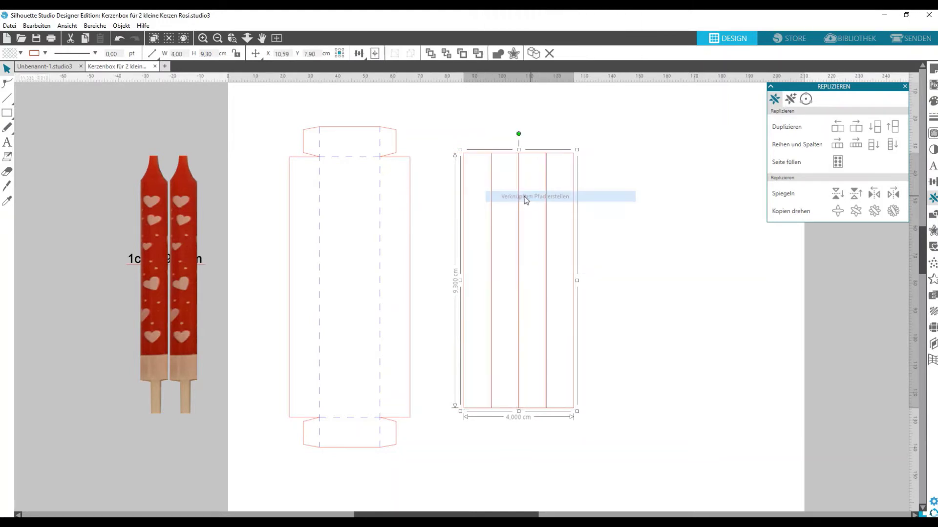
Break the strips' path at the inner corner points and release the compound path into separate pieces.
{"action": "double_click", "coordinate": [505, 154]}
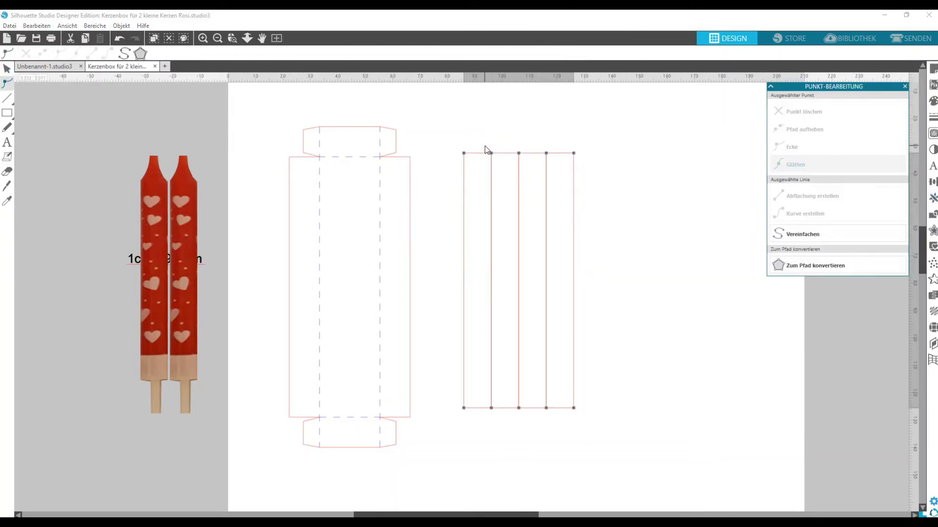
{"action": "left_click_drag", "start_coordinate": [486, 148], "coordinate": [558, 430]}
{"action": "left_click", "coordinate": [565, 130]}
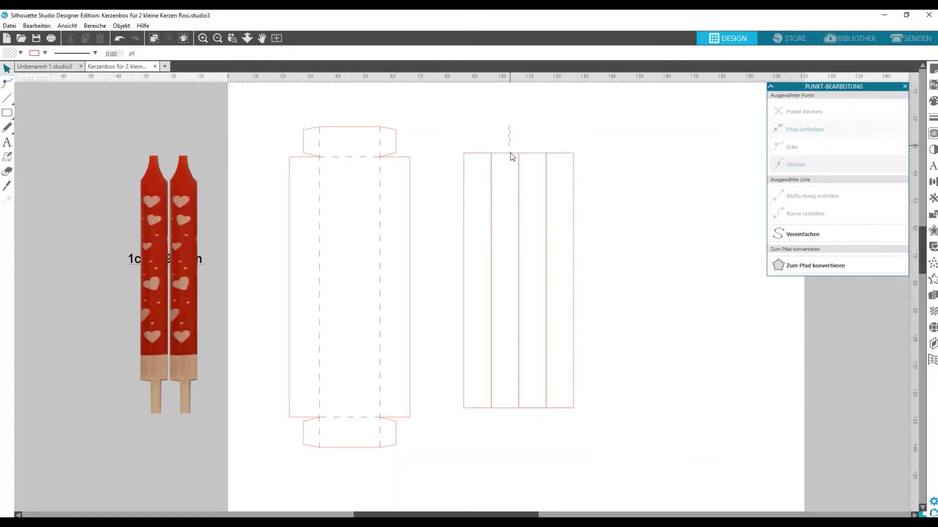
{"action": "right_click", "coordinate": [512, 167]}
{"action": "left_click", "coordinate": [562, 348]}
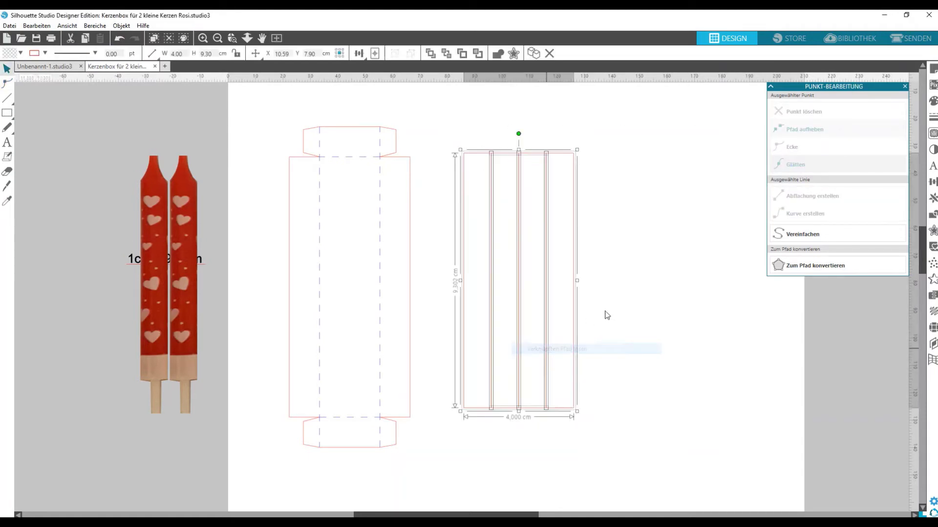
Combine the leftmost and rightmost end pieces of the four-strip shape into one compound path.
{"action": "left_click", "coordinate": [459, 148]}
{"action": "left_click", "coordinate": [465, 159]}
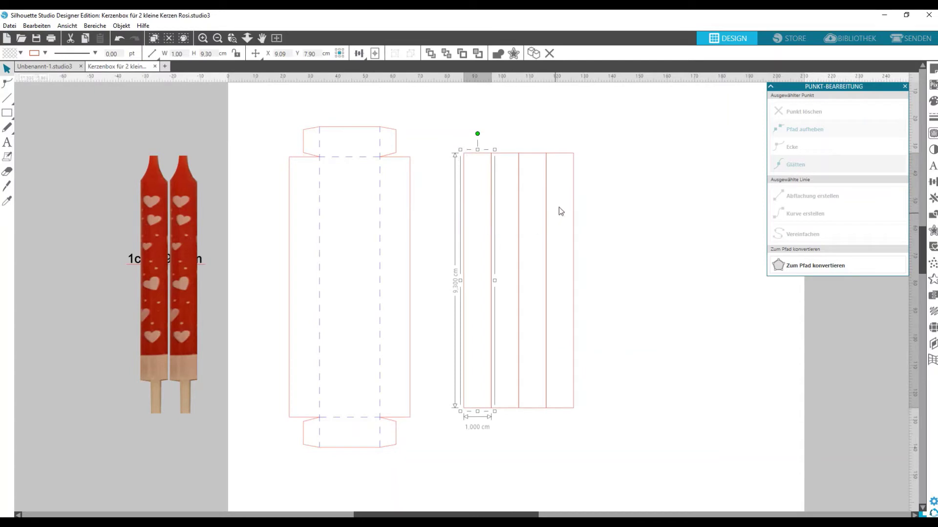
{"action": "left_click", "coordinate": [567, 162], "text": "shift"}
{"action": "right_click", "coordinate": [565, 166]}
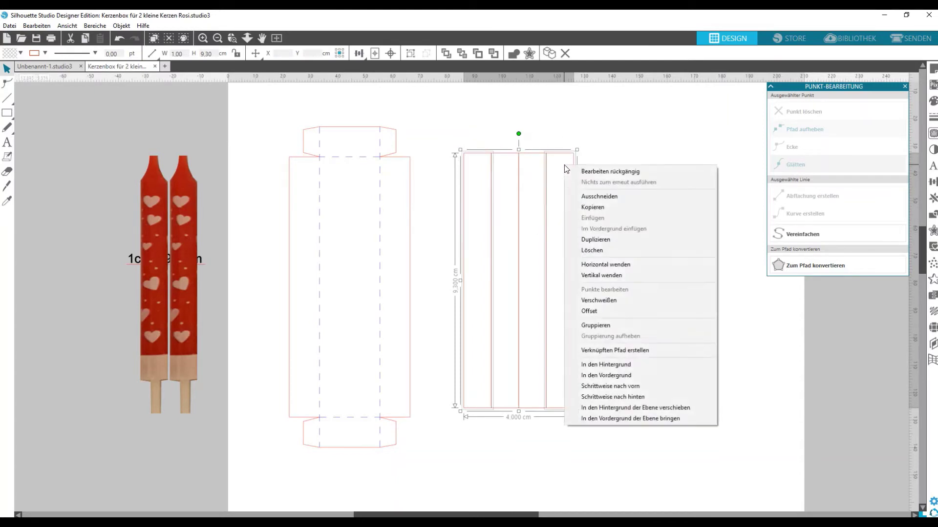
{"action": "left_click", "coordinate": [606, 350]}
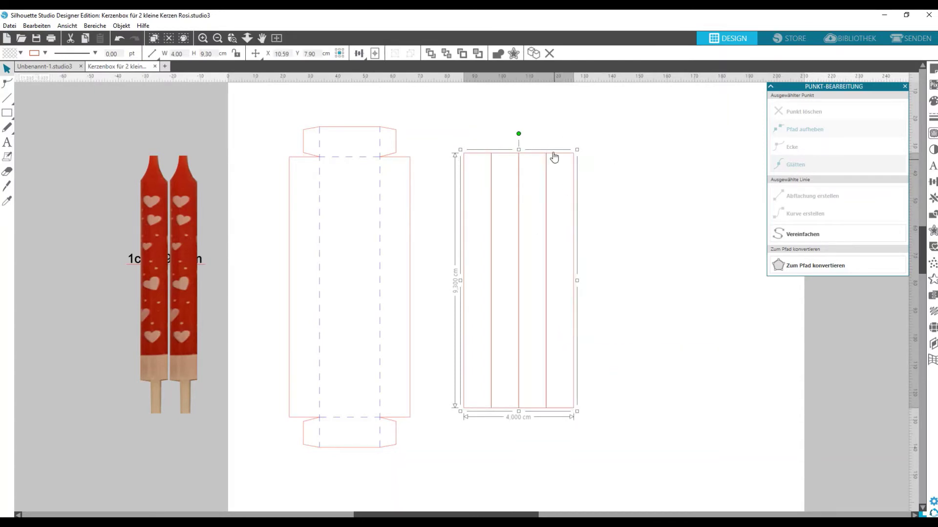
Join the open points of the two end pieces along the upper and lower edges into one closed outer outline.
{"action": "double_click", "coordinate": [554, 157]}
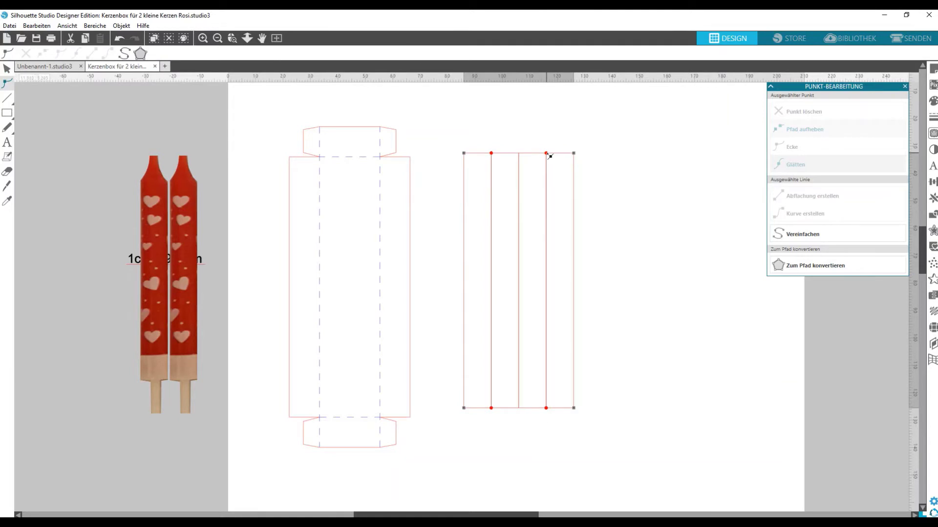
{"action": "left_click", "coordinate": [489, 153]}
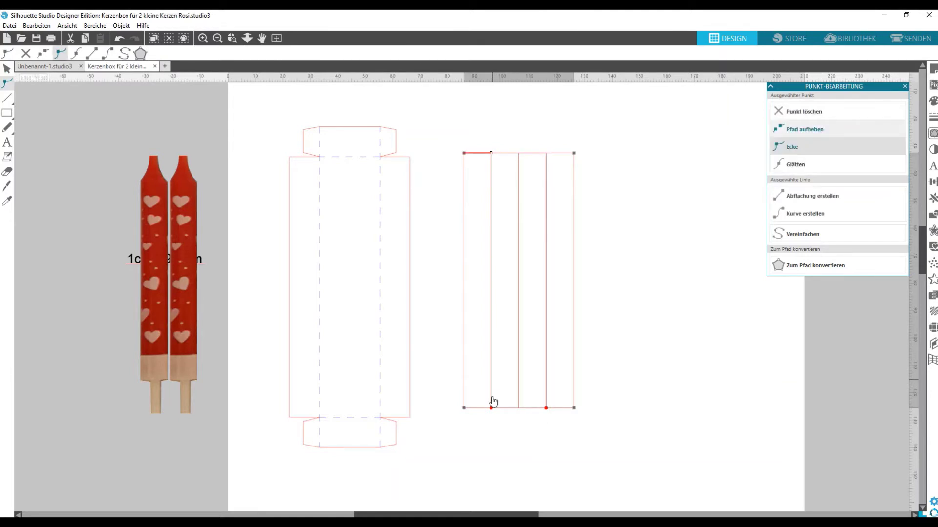
{"action": "left_click", "coordinate": [546, 408]}
Move the surplus vertical lines out of the four-strip shape into the free area beside it.
{"action": "left_click_drag", "start_coordinate": [492, 354], "coordinate": [669, 332]}
{"action": "left_click", "coordinate": [517, 343]}
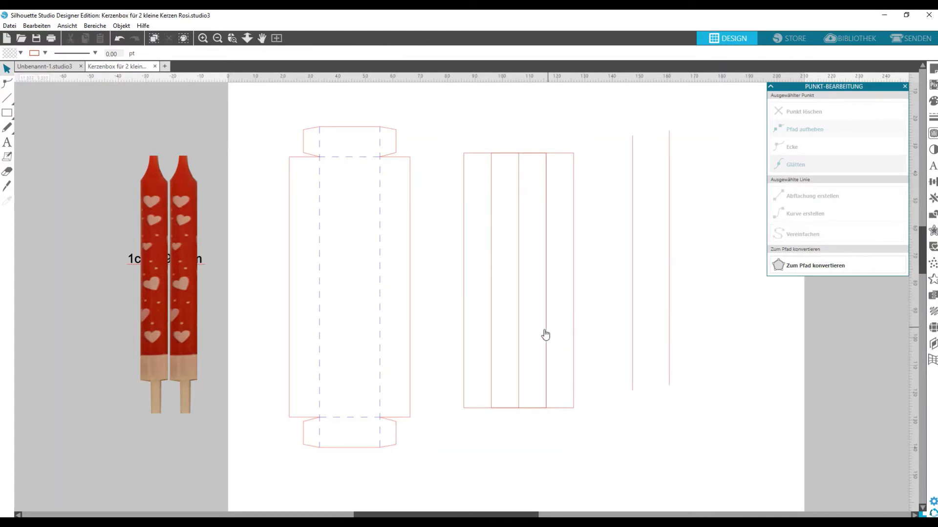
{"action": "left_click_drag", "start_coordinate": [545, 334], "coordinate": [684, 324]}
{"action": "left_click", "coordinate": [532, 289]}
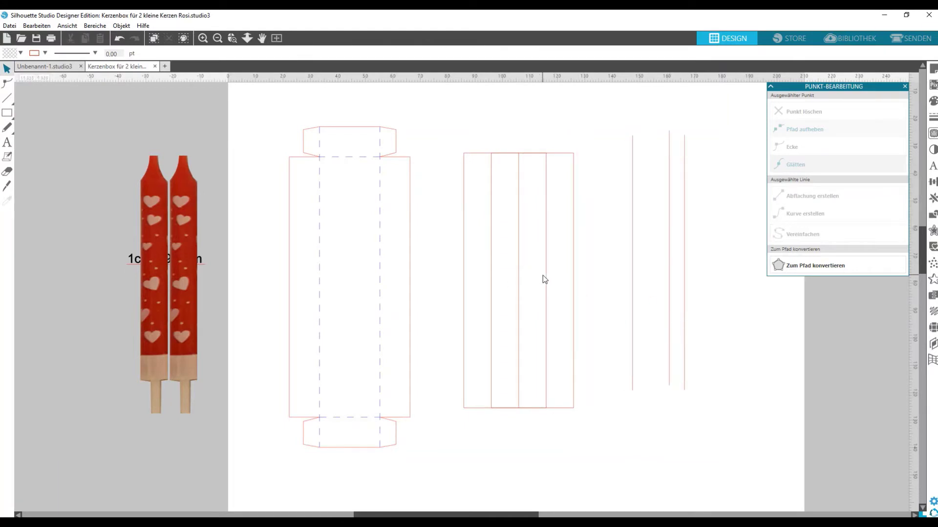
Move the outline with its three inner lines away, delete the leftover duplicate lines, and place the shape beside the box template.
{"action": "left_click_drag", "start_coordinate": [444, 274], "coordinate": [860, 388]}
{"action": "left_click_drag", "start_coordinate": [460, 124], "coordinate": [689, 295]}
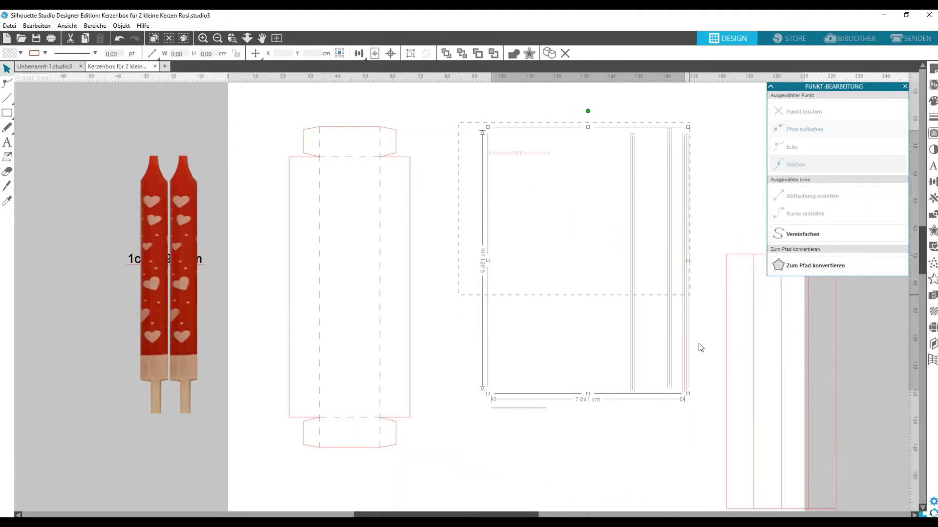
{"action": "left_click_drag", "start_coordinate": [698, 344], "coordinate": [696, 450]}
{"action": "right_click", "coordinate": [696, 451]}
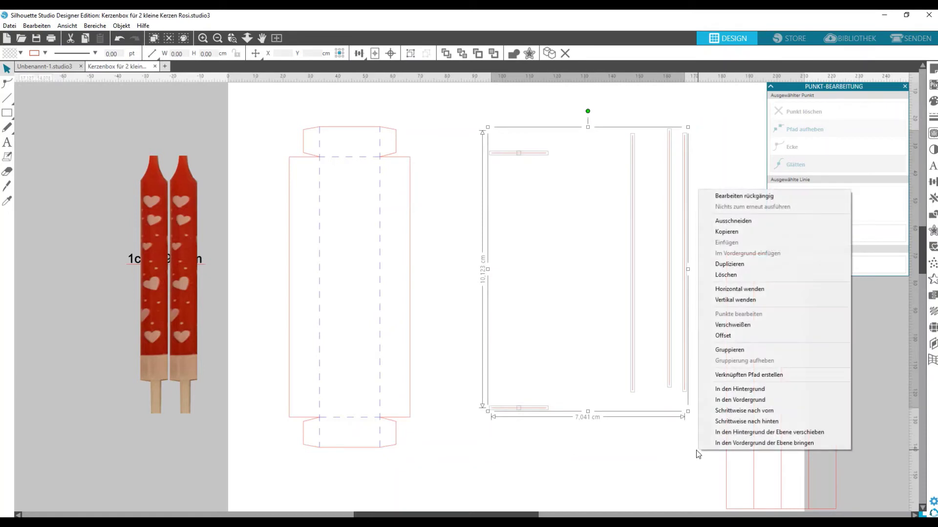
{"action": "left_click", "coordinate": [726, 276]}
{"action": "scroll", "coordinate": [781, 366], "scroll_direction": "right", "scroll_amount": 1}
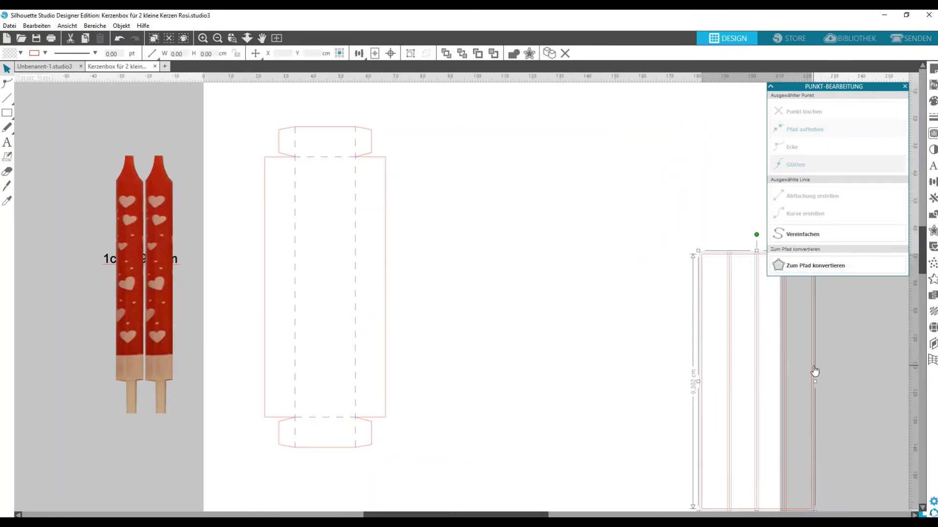
{"action": "left_click_drag", "start_coordinate": [814, 372], "coordinate": [592, 264]}
Give the three inner vertical lines of the four-strip shape a dashed blue line style and group them.
{"action": "left_click", "coordinate": [492, 218]}
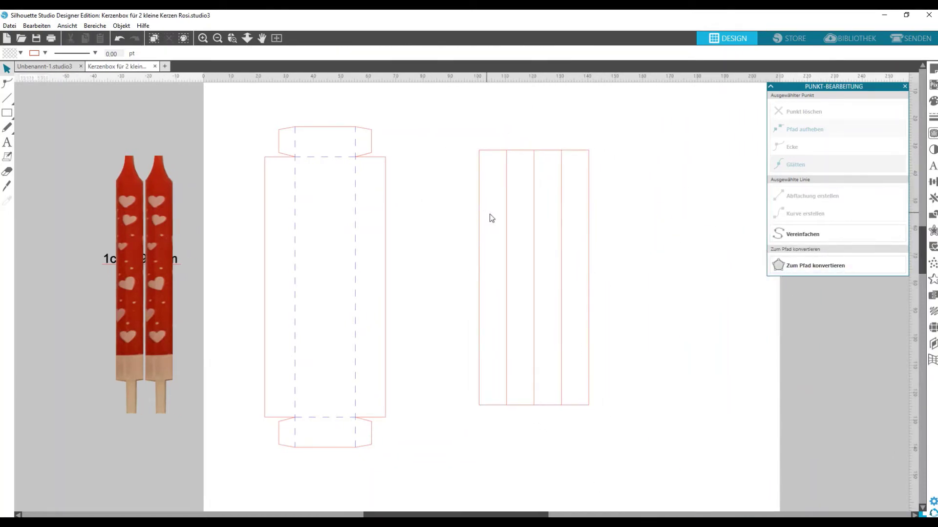
{"action": "left_click", "coordinate": [534, 219]}
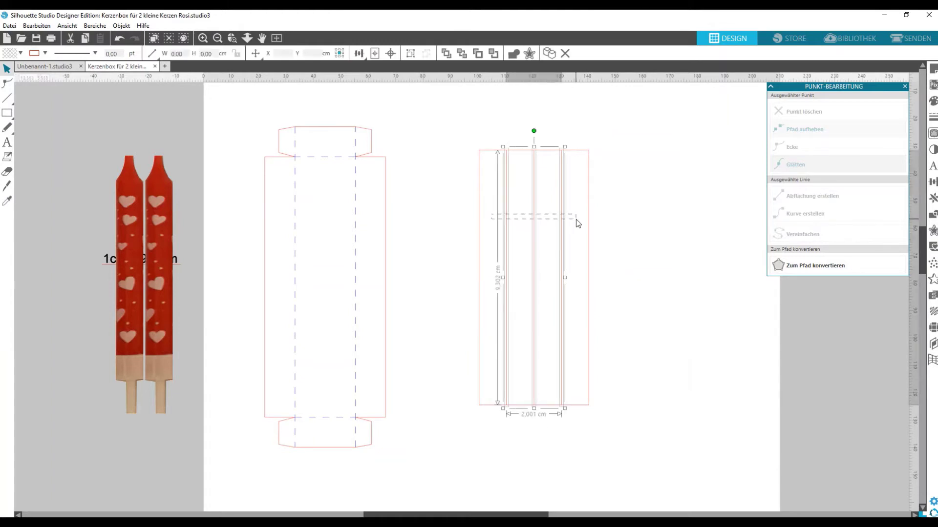
{"action": "left_click", "coordinate": [933, 118]}
{"action": "left_click", "coordinate": [842, 125]}
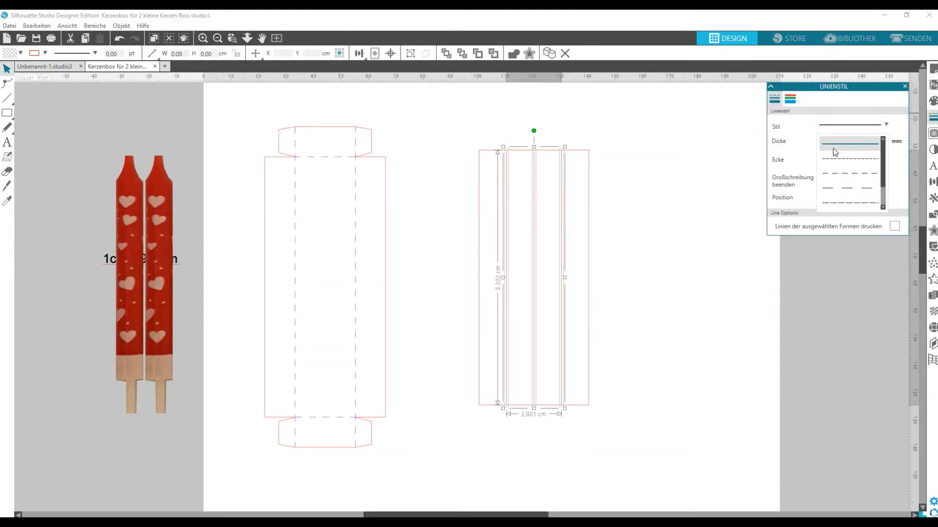
{"action": "left_click", "coordinate": [831, 175]}
{"action": "left_click", "coordinate": [790, 99]}
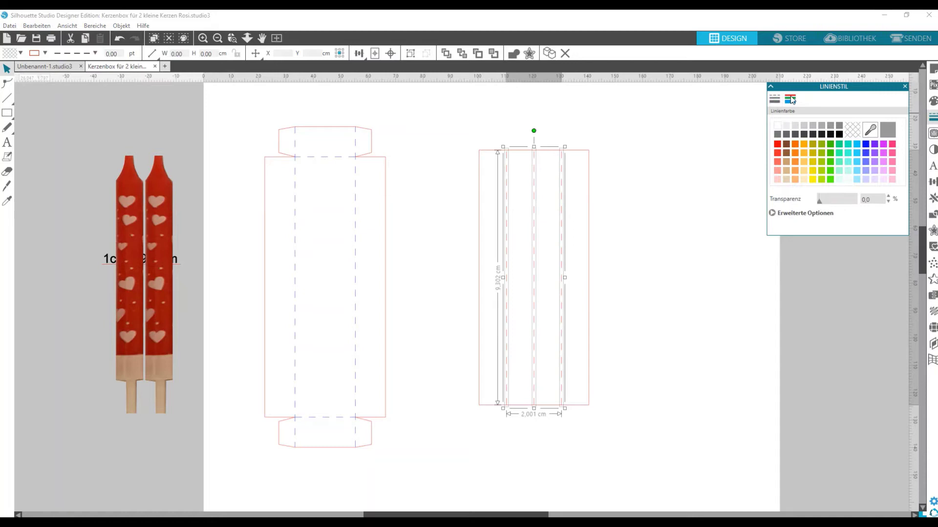
{"action": "left_click", "coordinate": [866, 146]}
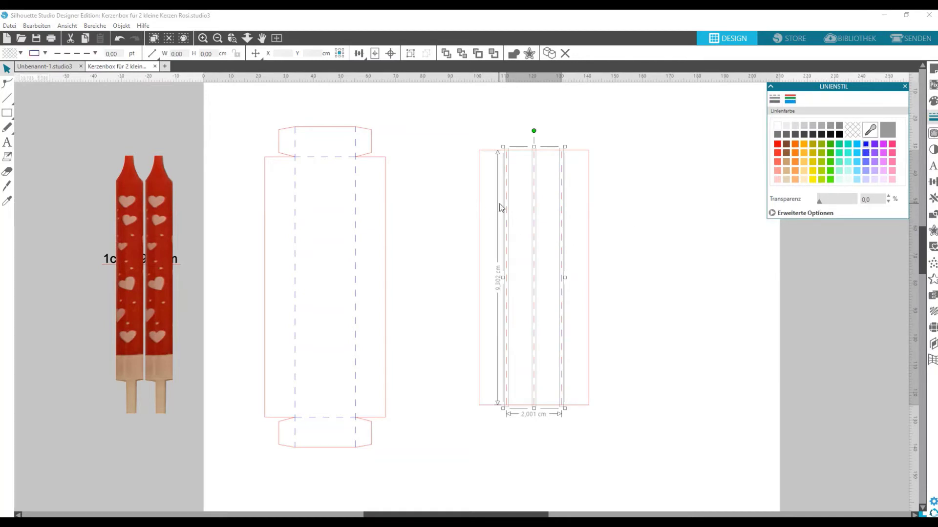
{"action": "right_click", "coordinate": [501, 208]}
{"action": "left_click", "coordinate": [552, 362]}
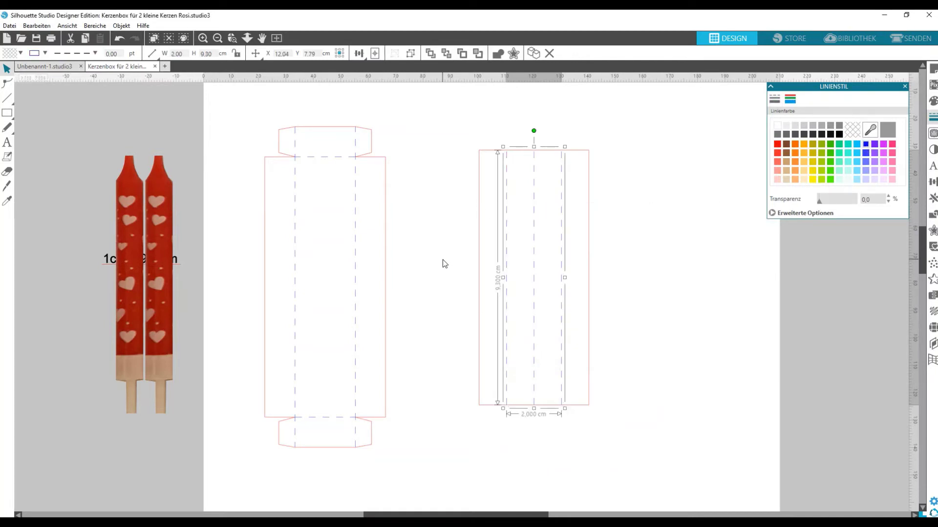
Send the four-strip shape's red outline to the background and group it with the dashed fold lines.
{"action": "left_click", "coordinate": [479, 255], "text": "shift"}
{"action": "right_click", "coordinate": [482, 253]}
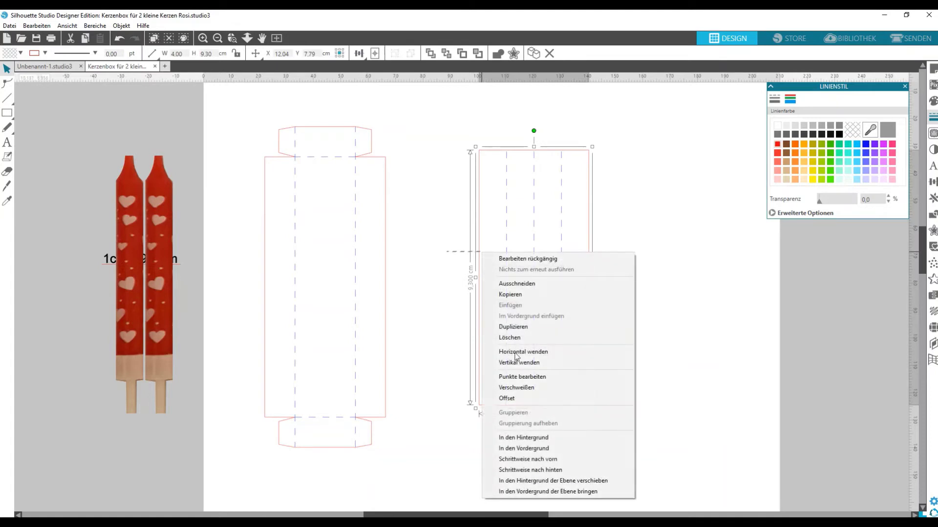
{"action": "left_click", "coordinate": [527, 437]}
{"action": "left_click", "coordinate": [450, 262]}
{"action": "left_click", "coordinate": [536, 262]}
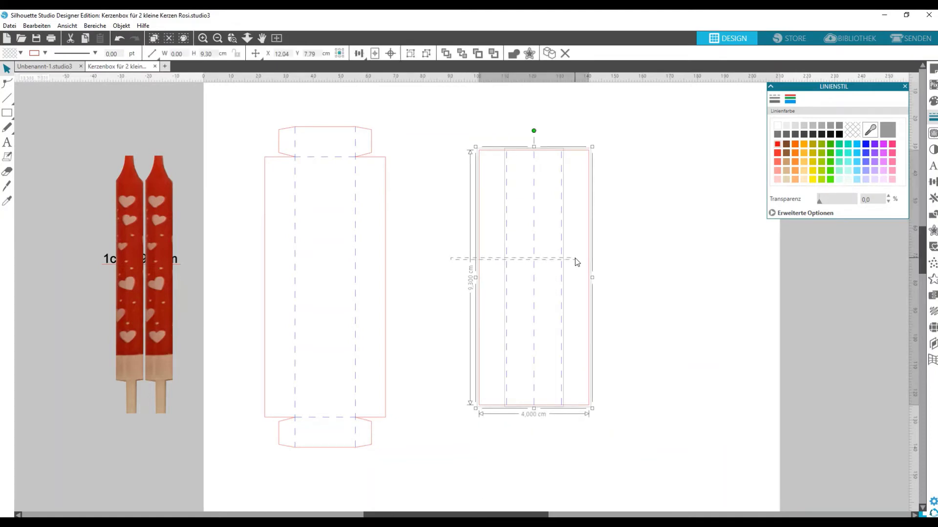
{"action": "right_click", "coordinate": [577, 262]}
{"action": "left_click", "coordinate": [633, 397]}
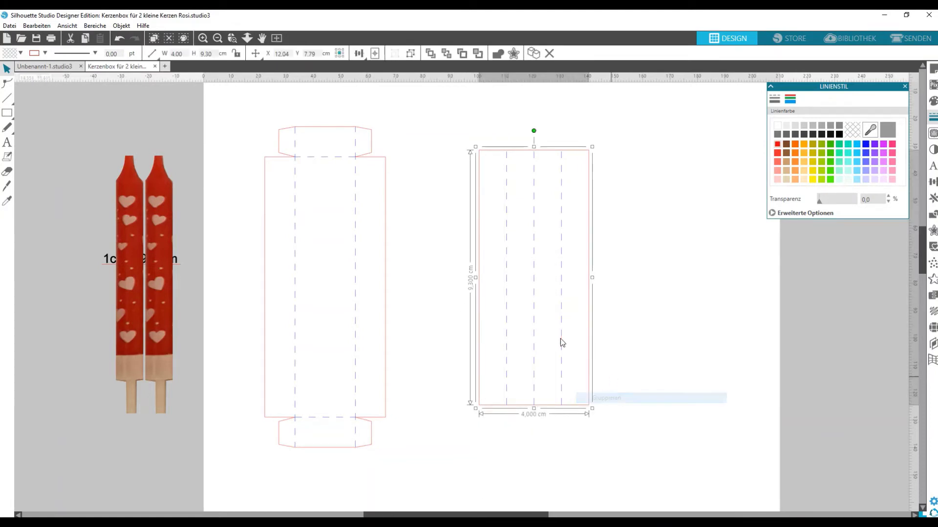
Move the grouped four-strip piece closer to the box template and deselect it.
{"action": "left_click_drag", "start_coordinate": [506, 298], "coordinate": [462, 295]}
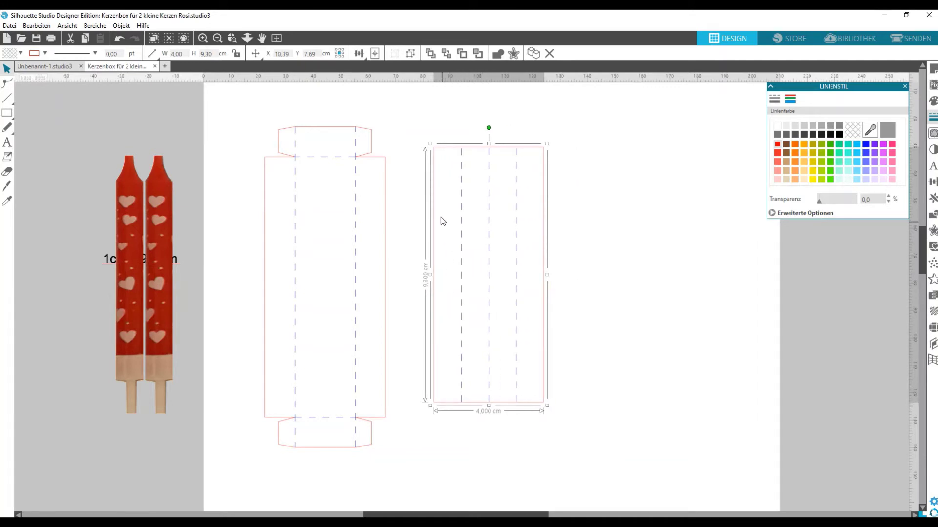
{"action": "left_click", "coordinate": [444, 198]}
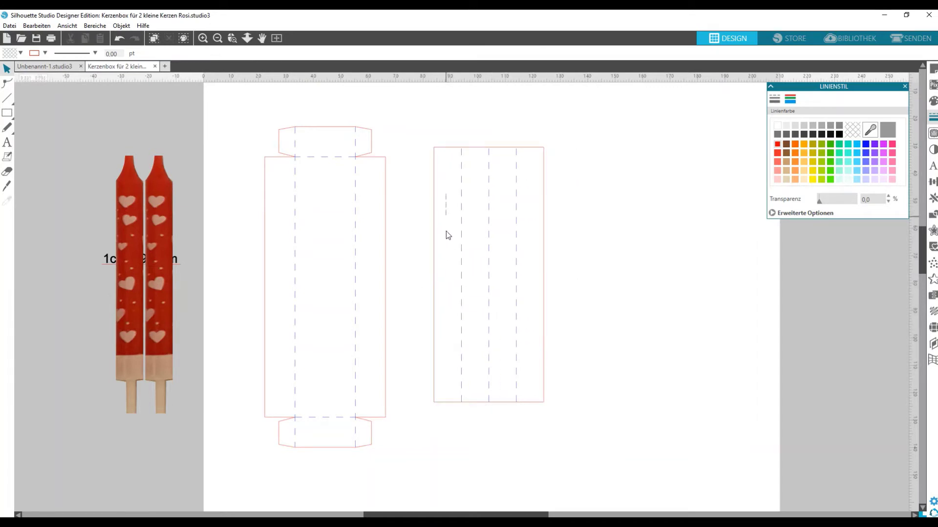
{"action": "left_click", "coordinate": [489, 257]}
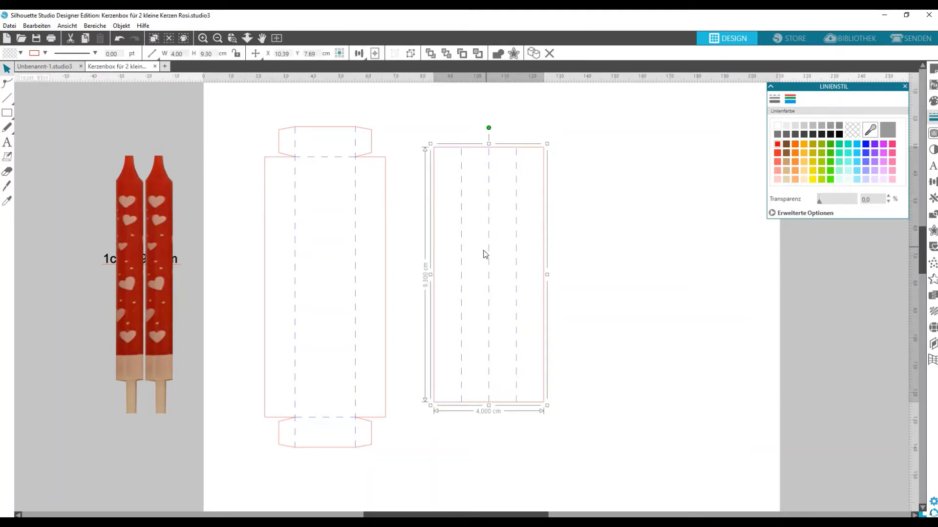
{"action": "left_click", "coordinate": [501, 246]}
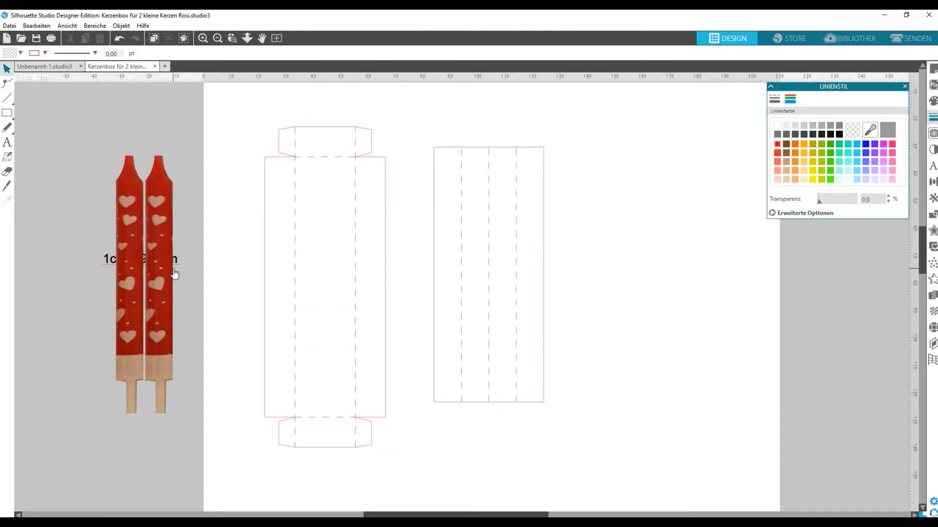
Move the two candle images closer to the box template and deselect them.
{"action": "left_click_drag", "start_coordinate": [162, 268], "coordinate": [199, 267]}
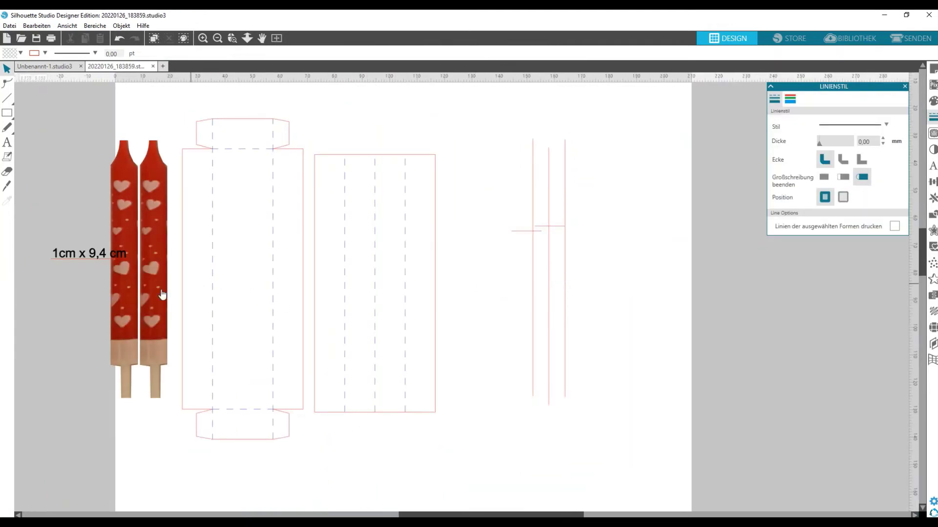
{"action": "left_click_drag", "start_coordinate": [161, 295], "coordinate": [156, 302]}
{"action": "key", "text": "Escape"}
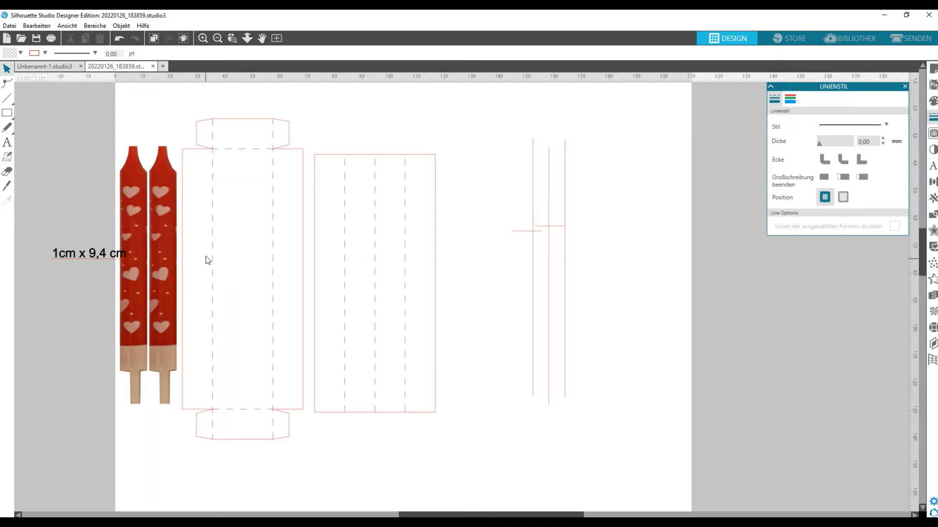
Duplicate the box template, place the copy to the right of the strip piece, and ungroup it.
{"action": "right_click", "coordinate": [248, 266]}
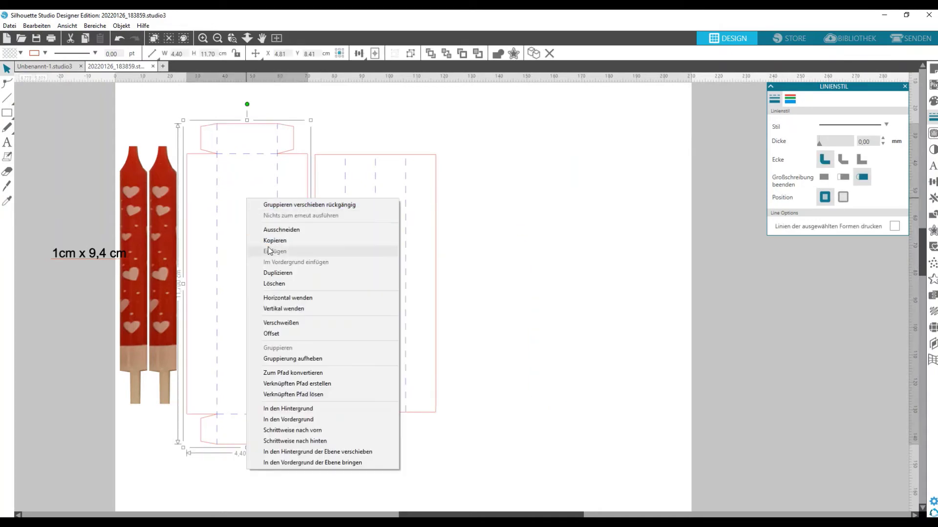
{"action": "left_click", "coordinate": [276, 274]}
{"action": "left_click_drag", "start_coordinate": [304, 149], "coordinate": [540, 171]}
{"action": "right_click", "coordinate": [535, 192]}
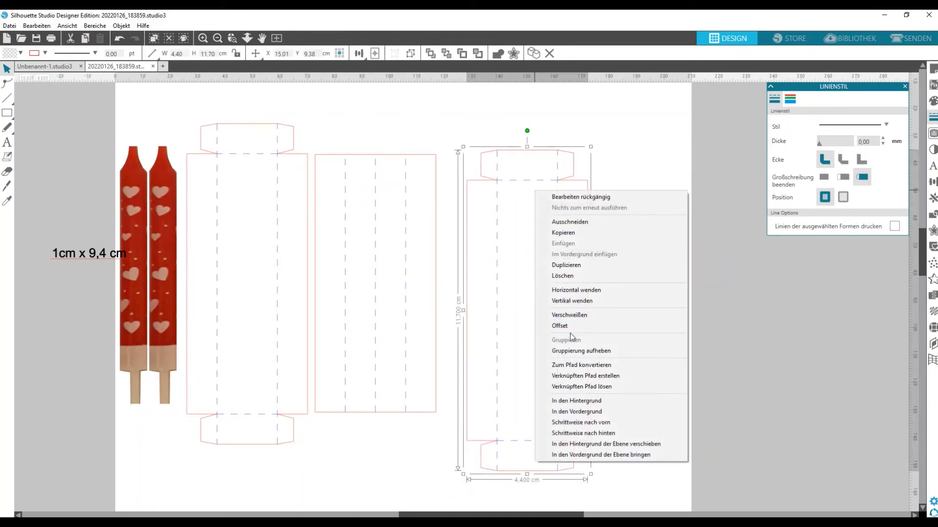
{"action": "left_click", "coordinate": [571, 351]}
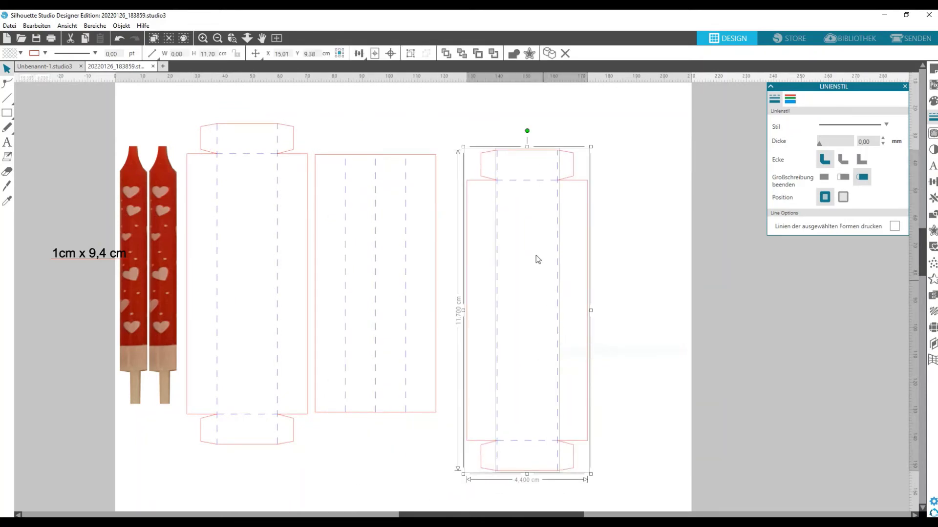
Delete the upper and lower flap points from the copied box outline, leaving a plain rectangle.
{"action": "left_click", "coordinate": [532, 151]}
{"action": "double_click", "coordinate": [530, 151]}
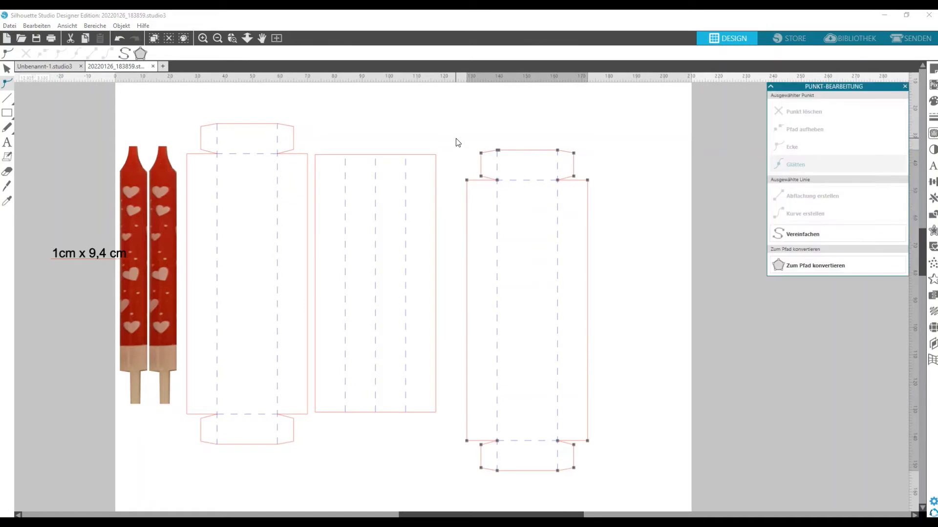
{"action": "left_click_drag", "start_coordinate": [458, 138], "coordinate": [610, 177]}
{"action": "left_click", "coordinate": [811, 110]}
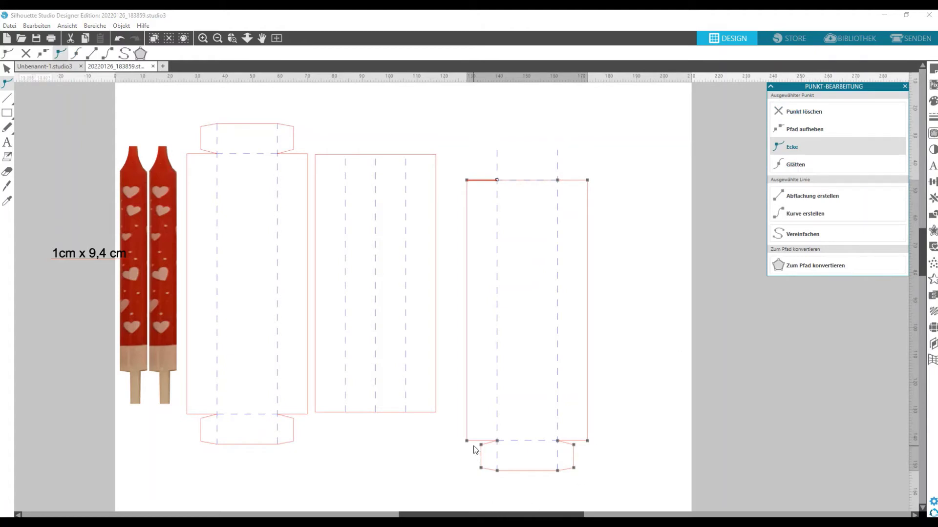
{"action": "left_click_drag", "start_coordinate": [472, 442], "coordinate": [591, 485]}
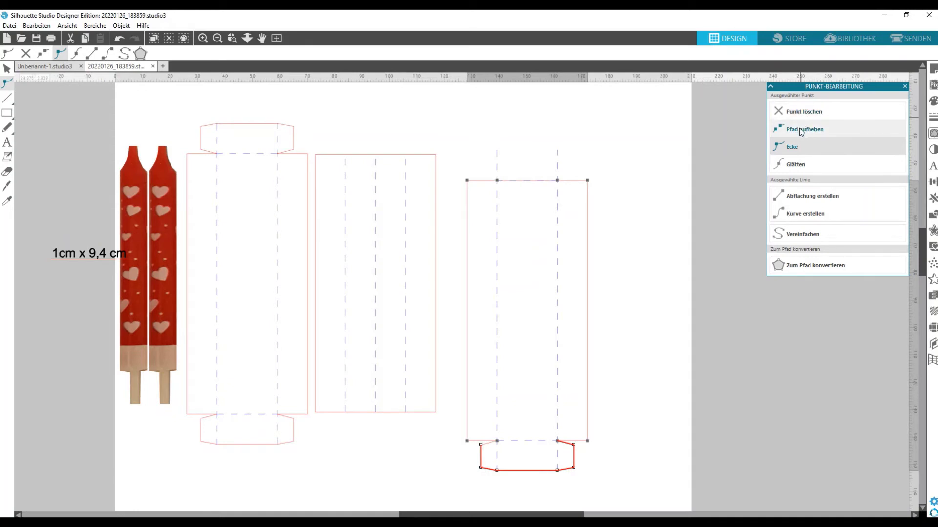
{"action": "left_click", "coordinate": [807, 112]}
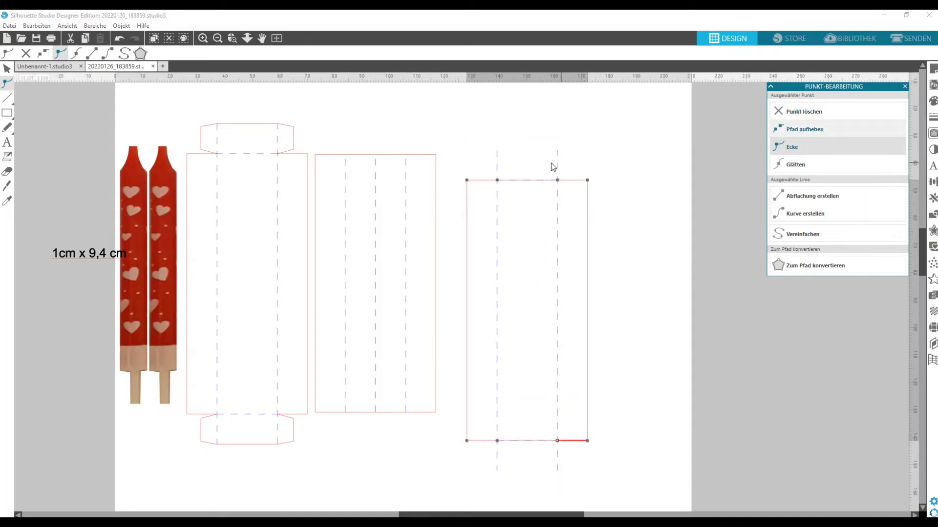
Delete the end points of the copy's vertical fold lines that extend beyond the rectangle at both ends.
{"action": "left_click", "coordinate": [497, 170]}
{"action": "double_click", "coordinate": [498, 171]}
{"action": "left_click_drag", "start_coordinate": [485, 139], "coordinate": [571, 166]}
{"action": "left_click", "coordinate": [803, 113]}
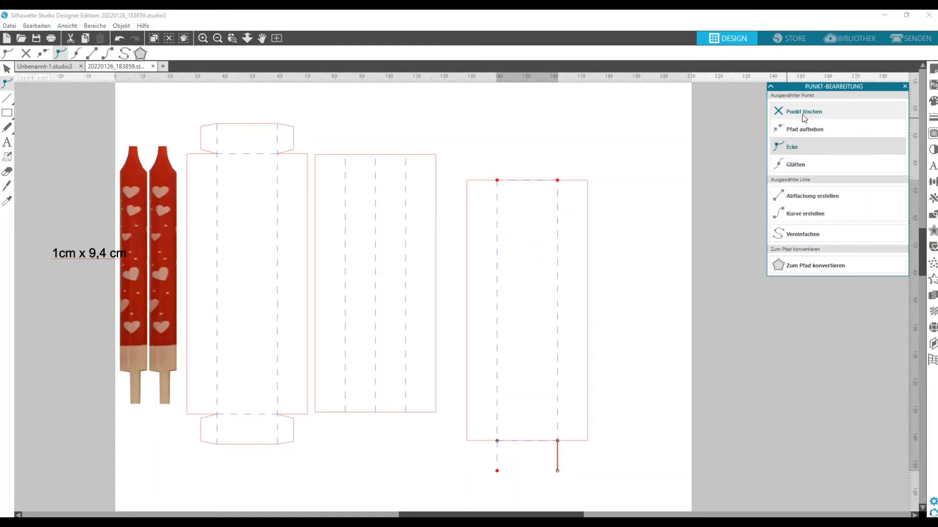
{"action": "left_click_drag", "start_coordinate": [490, 467], "coordinate": [575, 496]}
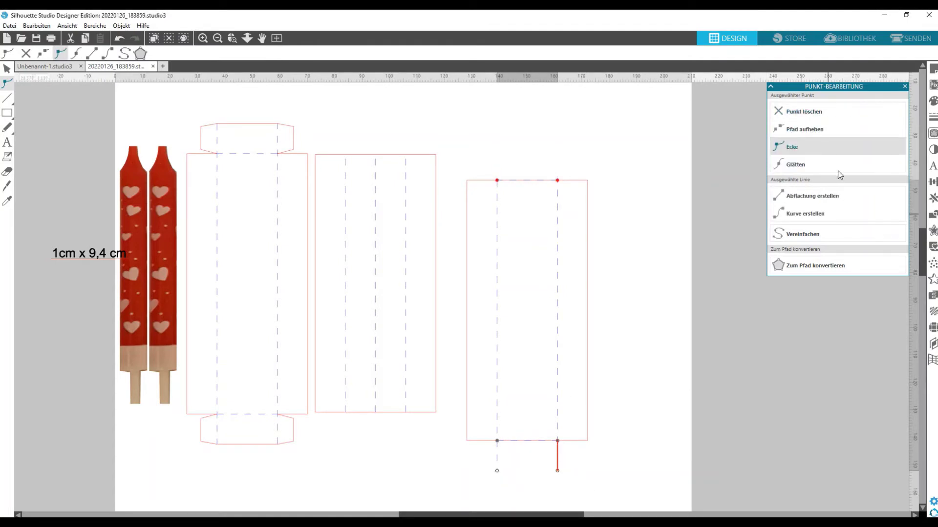
{"action": "left_click", "coordinate": [827, 116]}
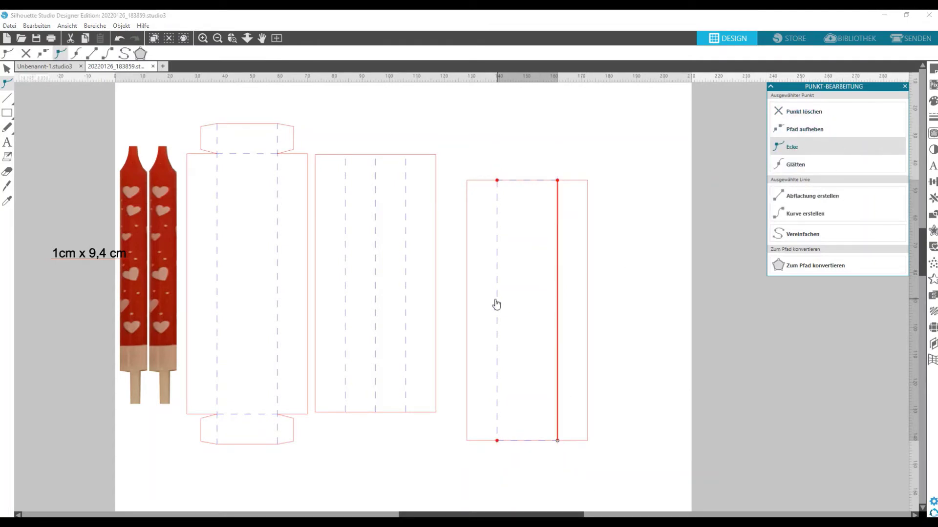
Release the compound path that links the copied piece's fold lines and deselect them.
{"action": "right_click", "coordinate": [511, 303]}
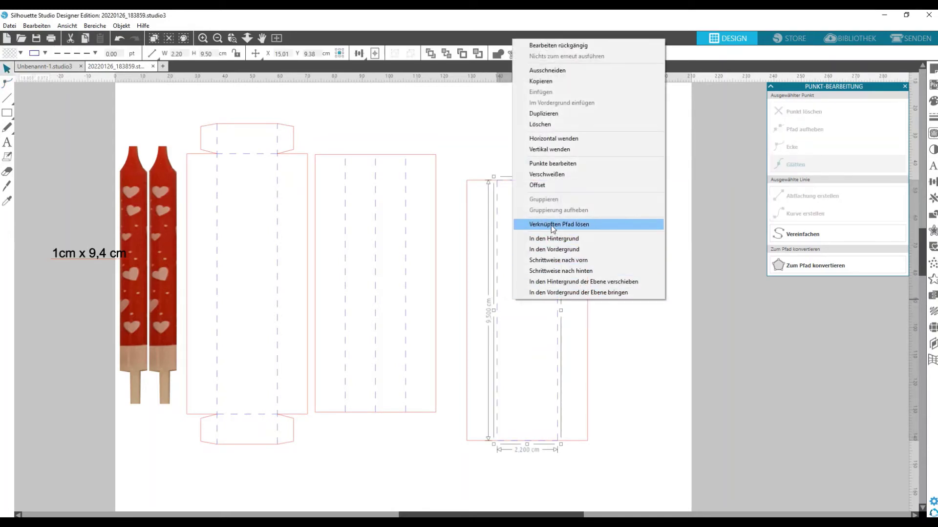
{"action": "left_click", "coordinate": [552, 225]}
{"action": "left_click", "coordinate": [624, 309]}
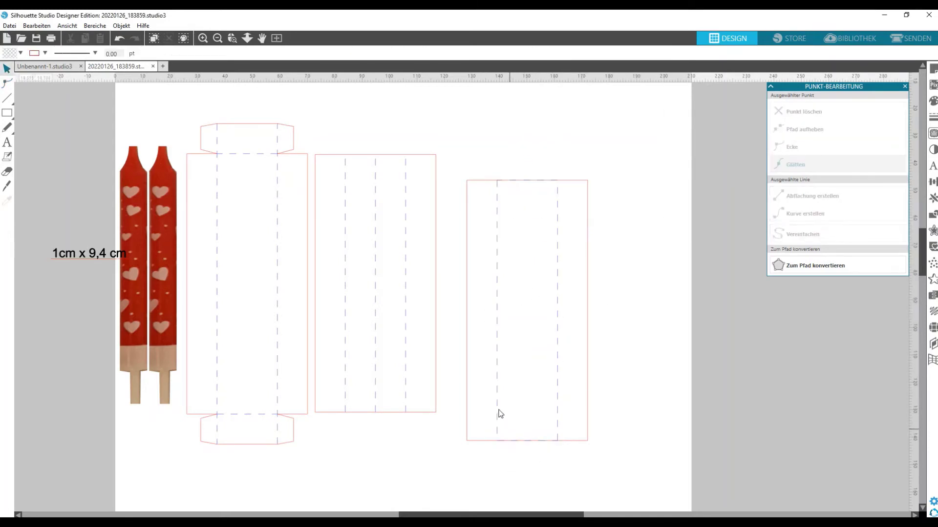
Delete the copy's two horizontal fold lines and place the rectangle with its vertical folds back beside the strip piece.
{"action": "left_click", "coordinate": [590, 345]}
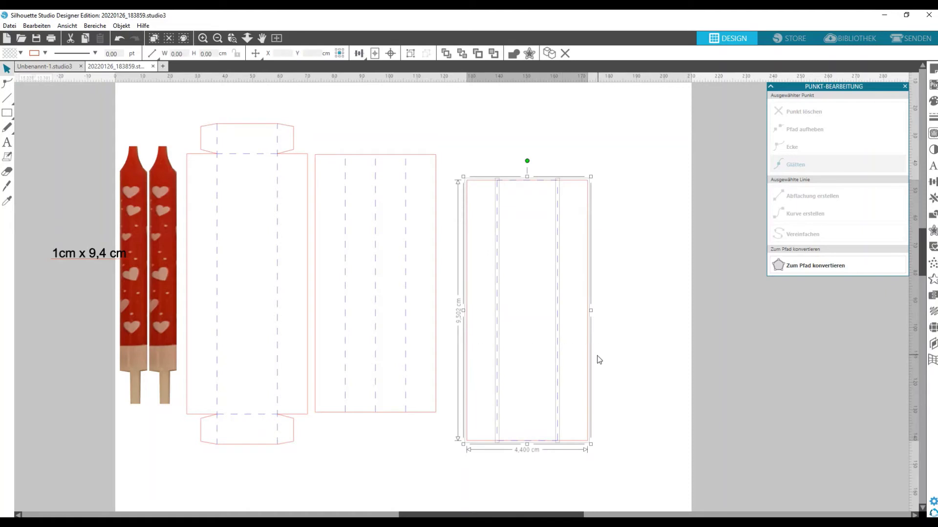
{"action": "left_click_drag", "start_coordinate": [588, 365], "coordinate": [744, 352]}
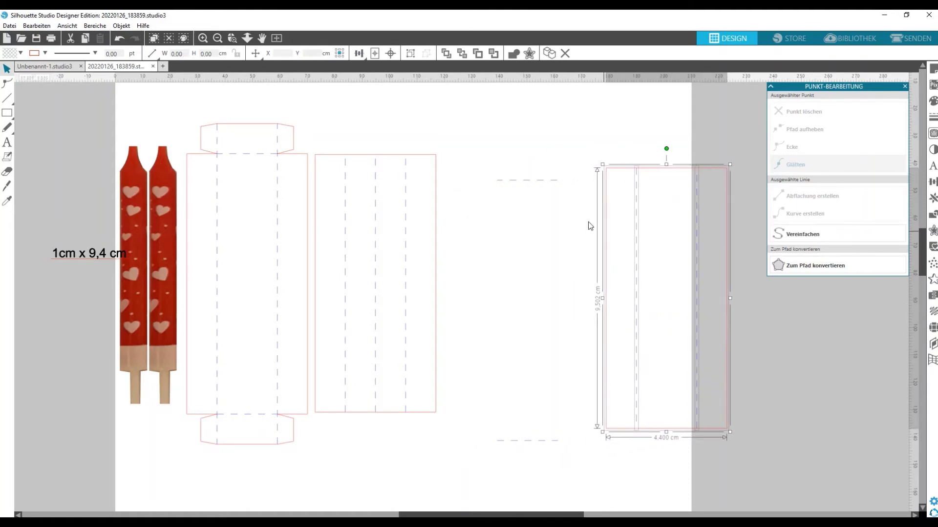
{"action": "left_click", "coordinate": [509, 173]}
{"action": "right_click", "coordinate": [524, 456]}
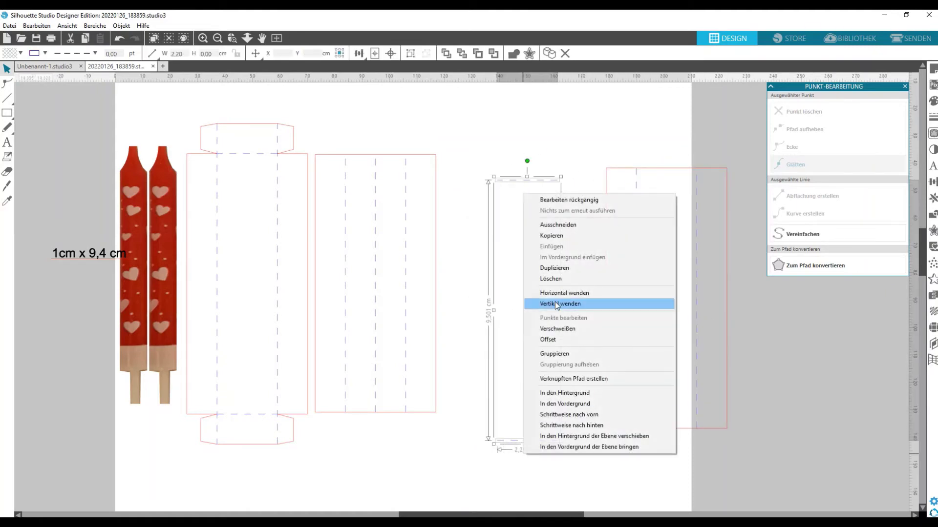
{"action": "left_click", "coordinate": [558, 278]}
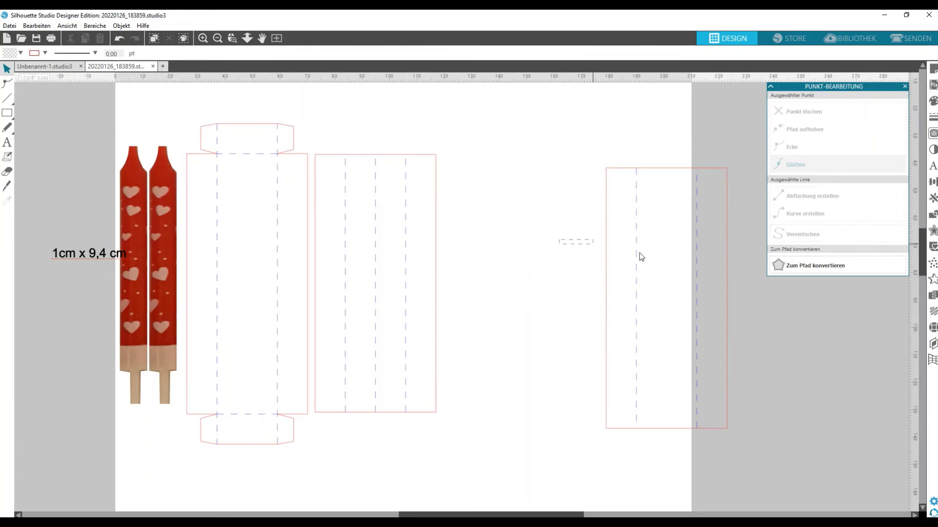
{"action": "left_click_drag", "start_coordinate": [641, 257], "coordinate": [579, 291]}
{"action": "left_click", "coordinate": [525, 255]}
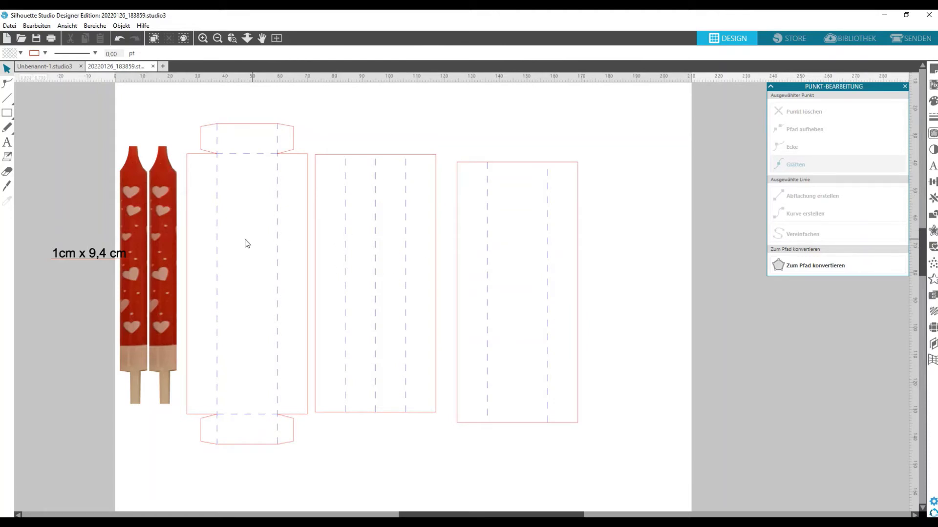
{"action": "left_click", "coordinate": [487, 221]}
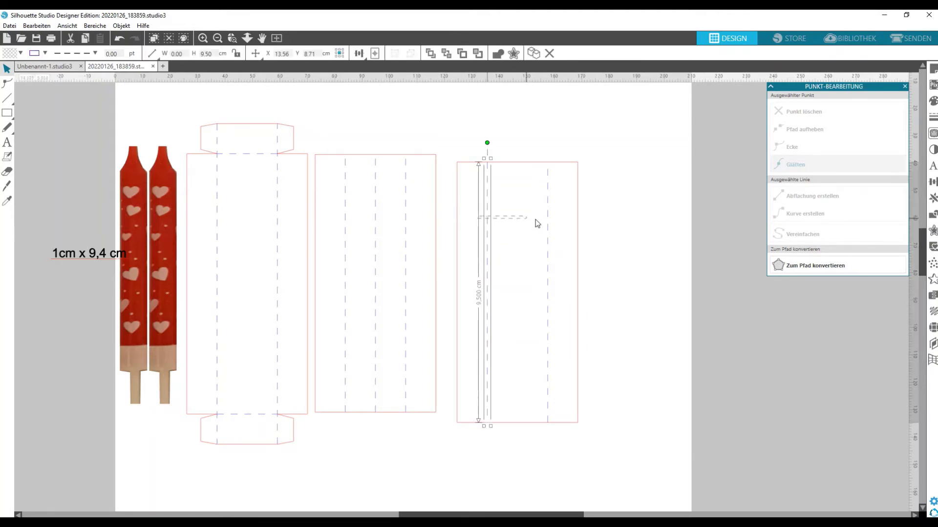
{"action": "left_click", "coordinate": [552, 222], "text": "shift"}
{"action": "right_click", "coordinate": [555, 221]}
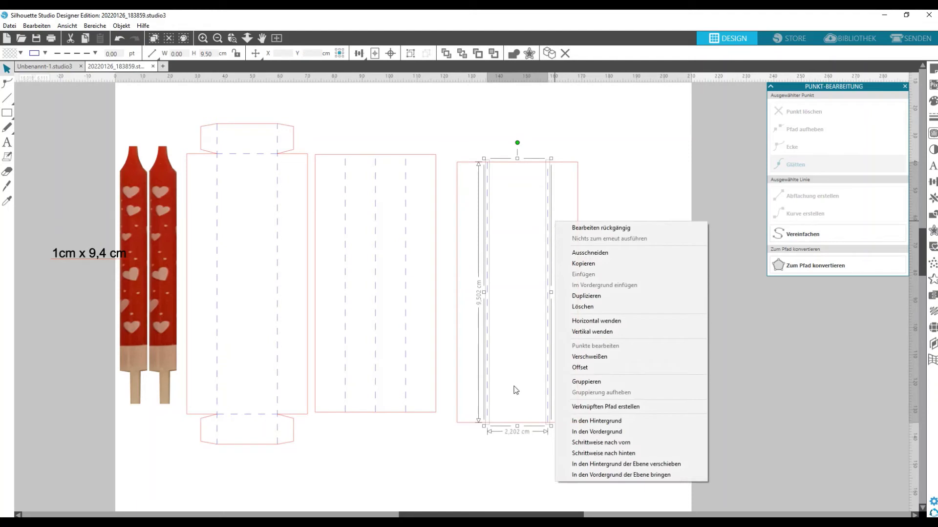
{"action": "key", "text": "Escape"}
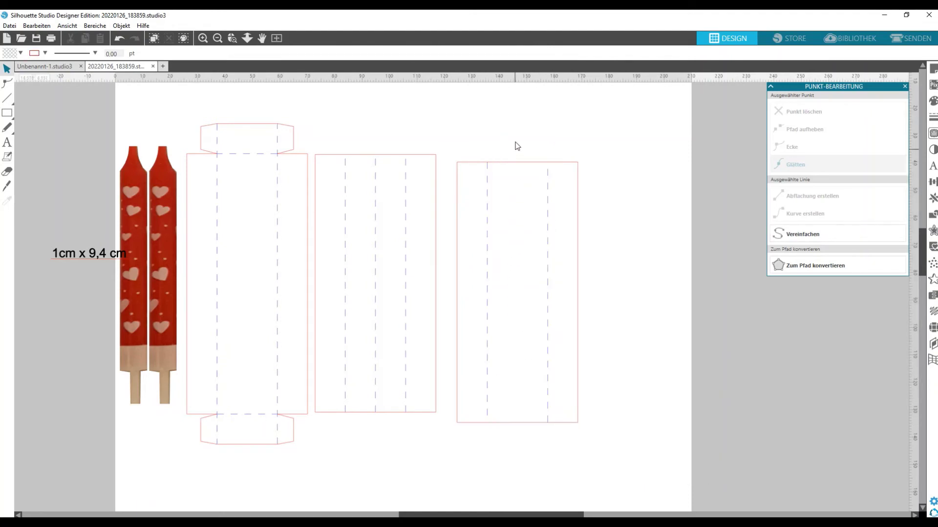
Duplicate the copied piece's rectangular outline to its right and set the duplicate's width to 2.2 cm.
{"action": "left_click", "coordinate": [519, 162]}
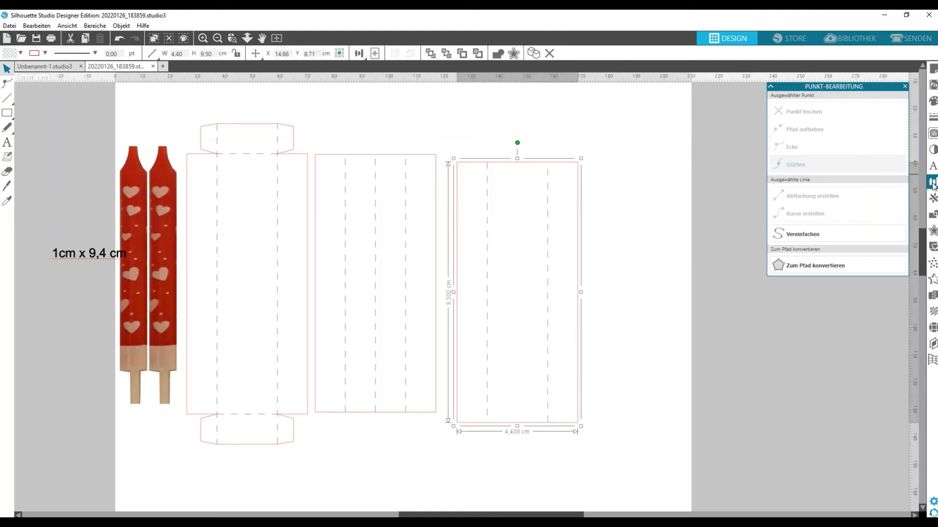
{"action": "left_click", "coordinate": [934, 199]}
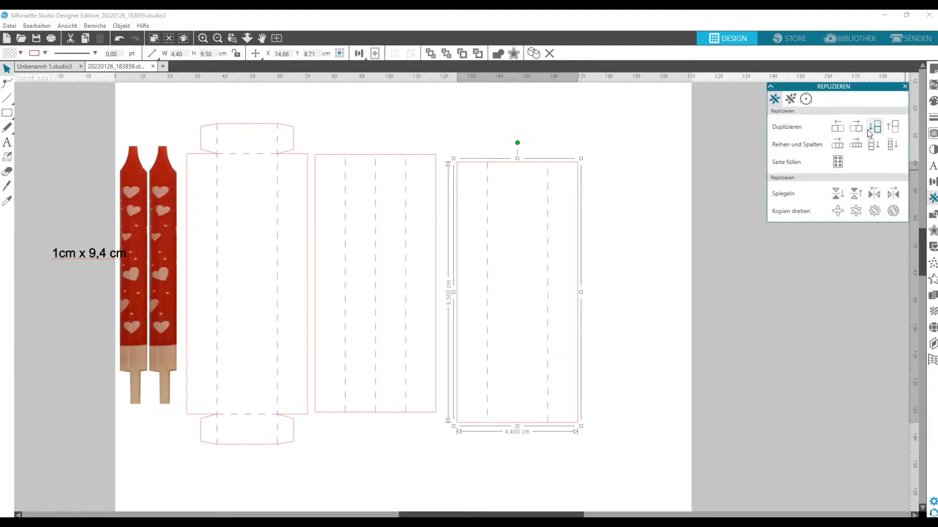
{"action": "left_click", "coordinate": [855, 126]}
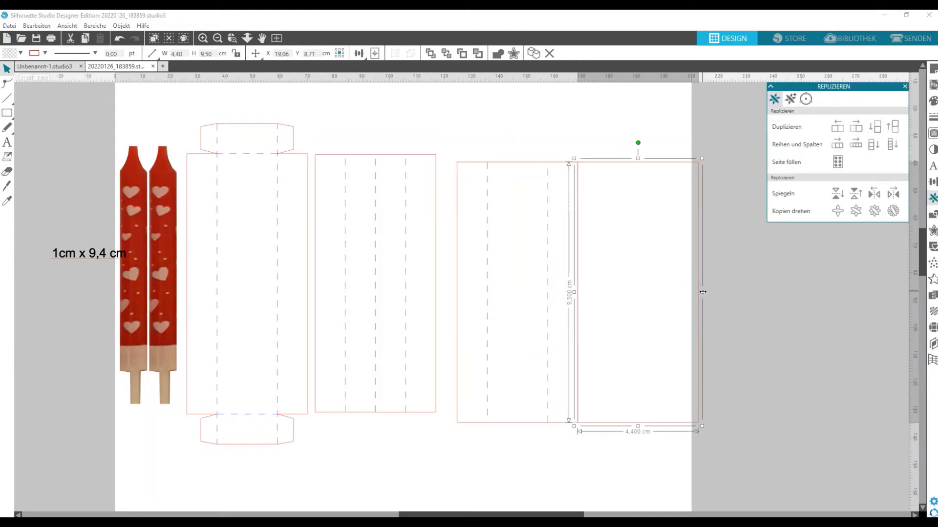
{"action": "left_click_drag", "start_coordinate": [703, 292], "coordinate": [650, 295]}
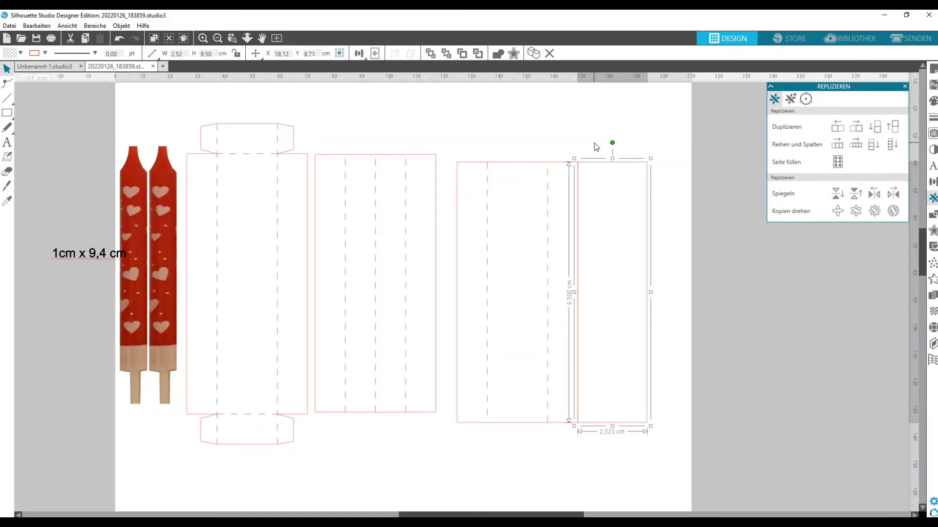
{"action": "left_click_drag", "start_coordinate": [595, 143], "coordinate": [606, 200]}
{"action": "left_click_drag", "start_coordinate": [650, 293], "coordinate": [630, 273]}
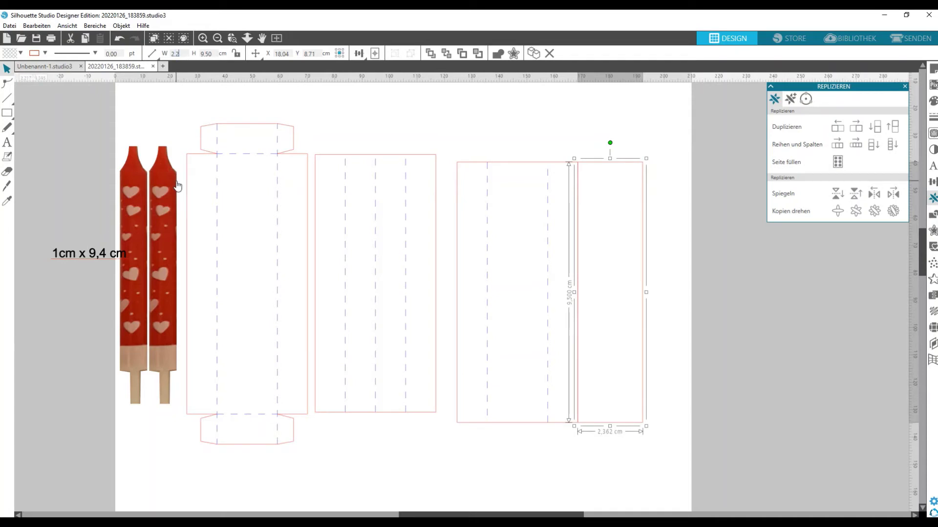
{"action": "key", "text": "Return"}
{"action": "left_click", "coordinate": [585, 214]}
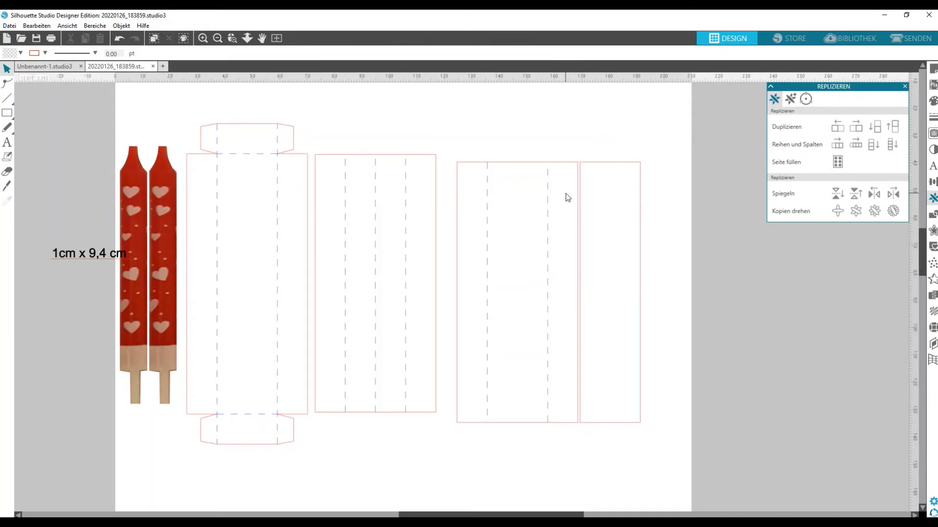
Move the narrow rectangle over the wide one and align their right edges.
{"action": "left_click_drag", "start_coordinate": [608, 166], "coordinate": [539, 157]}
{"action": "left_click_drag", "start_coordinate": [618, 177], "coordinate": [569, 181]}
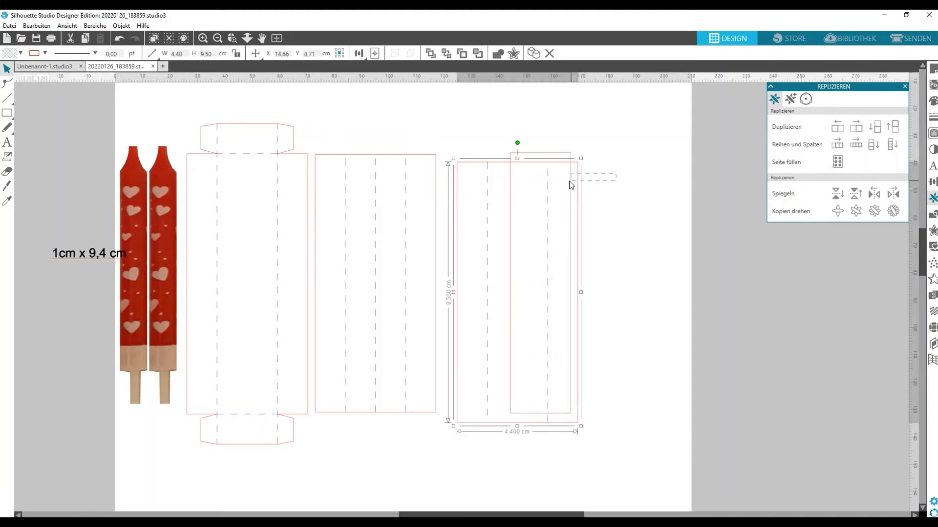
{"action": "left_click", "coordinate": [359, 54]}
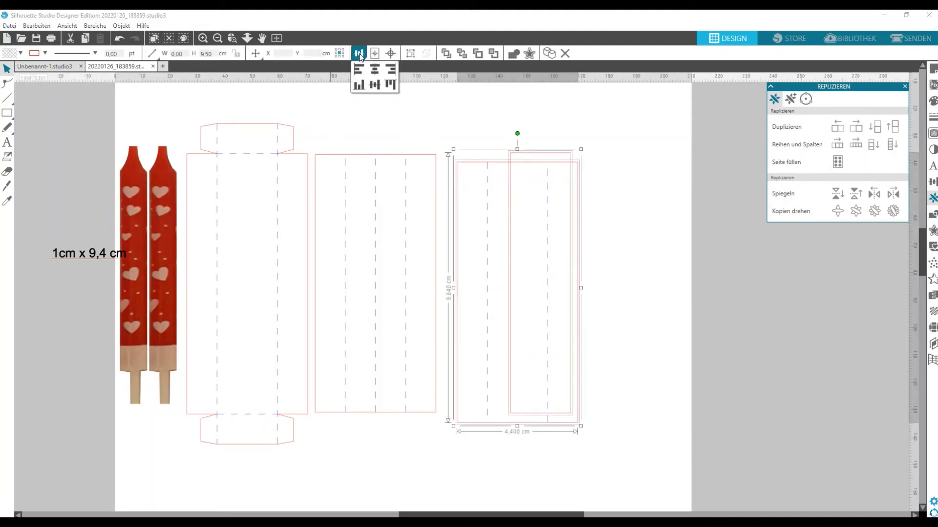
{"action": "left_click", "coordinate": [391, 70]}
Duplicate the narrow rectangle to its right, directly against the wide rectangle, and move the original off the page.
{"action": "left_click", "coordinate": [550, 148]}
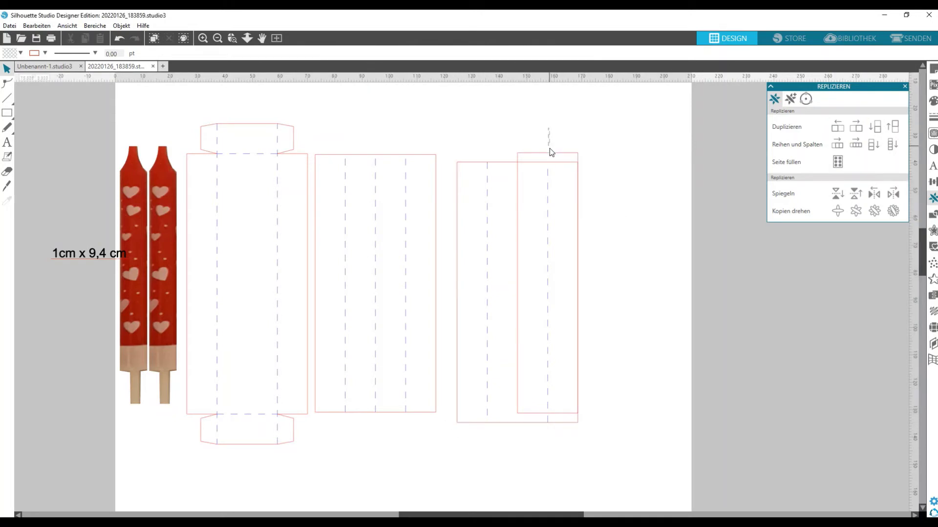
{"action": "left_click", "coordinate": [548, 153]}
{"action": "left_click", "coordinate": [856, 127]}
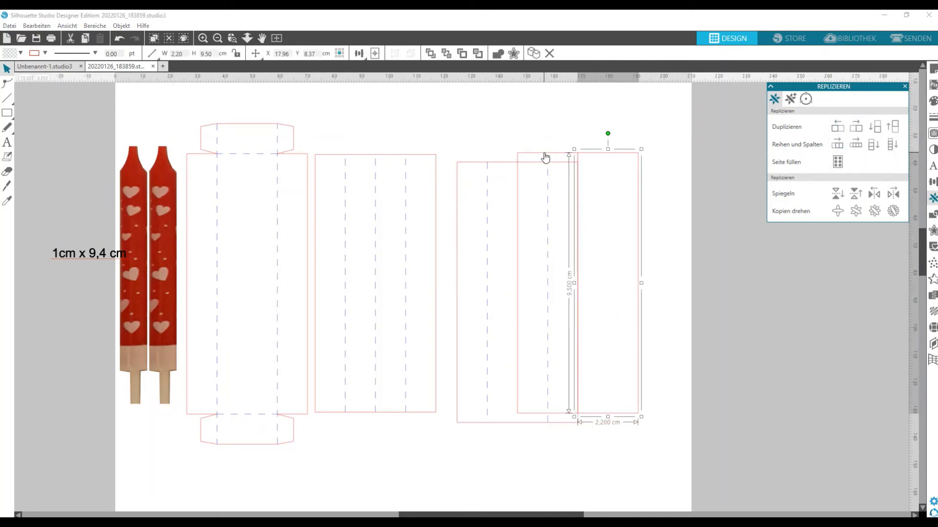
{"action": "left_click_drag", "start_coordinate": [599, 186], "coordinate": [575, 207]}
Align the narrow duplicate vertically with the wide rectangle so their upper and lower edges are level.
{"action": "mouse_move", "coordinate": [360, 54]}
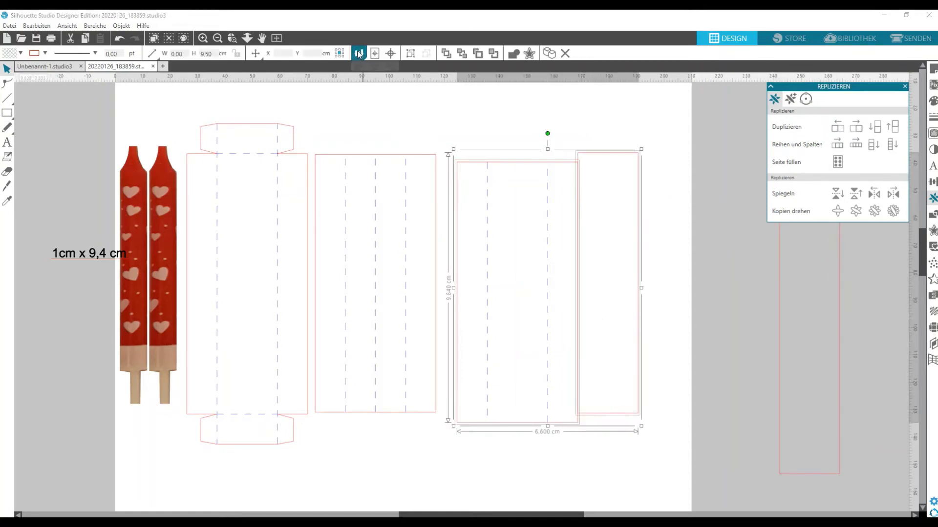
{"action": "left_click", "coordinate": [384, 87]}
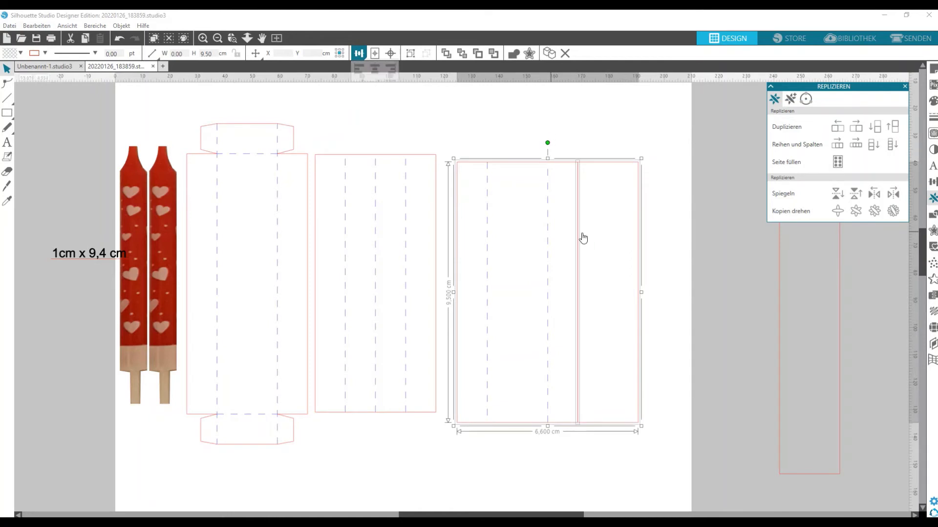
{"action": "left_click", "coordinate": [598, 201]}
Duplicate the narrow rectangle to its right and shrink the new copy to about 0.59 cm wide as a glue flap.
{"action": "left_click", "coordinate": [602, 162]}
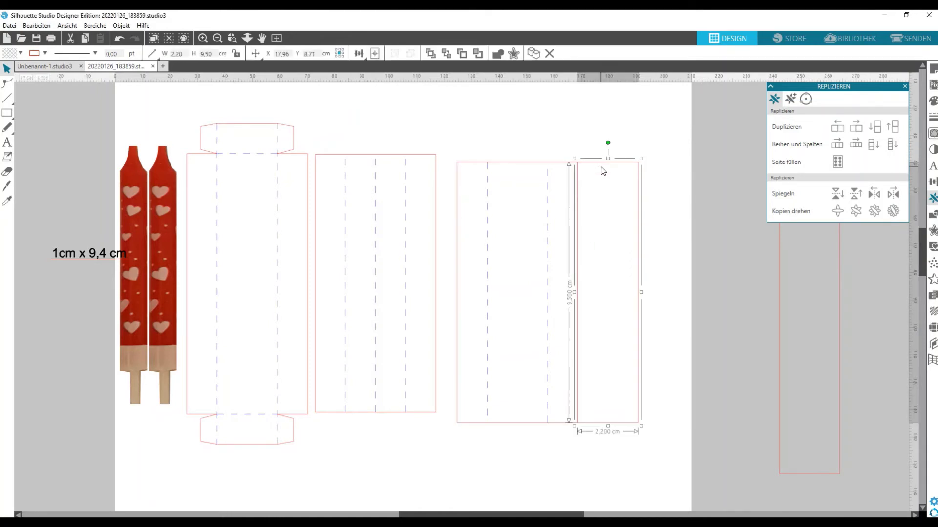
{"action": "left_click", "coordinate": [855, 127]}
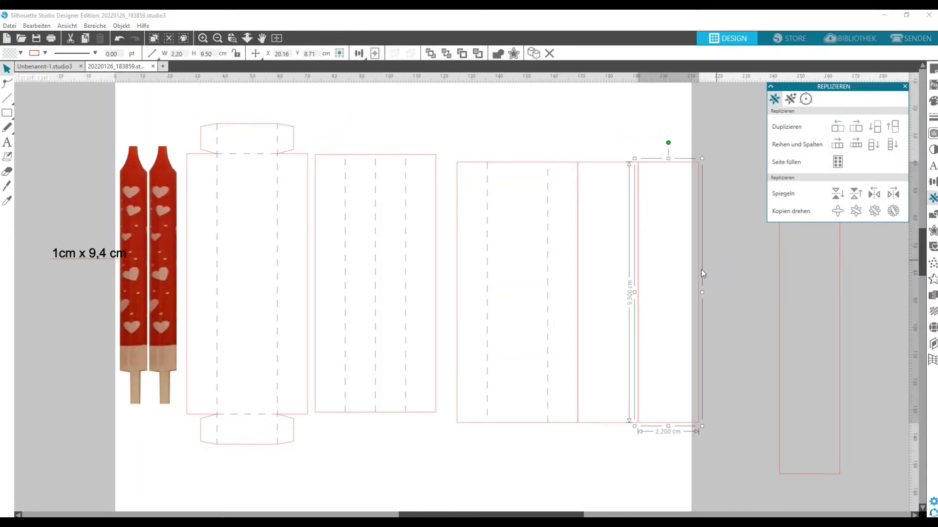
{"action": "left_click_drag", "start_coordinate": [702, 292], "coordinate": [658, 294]}
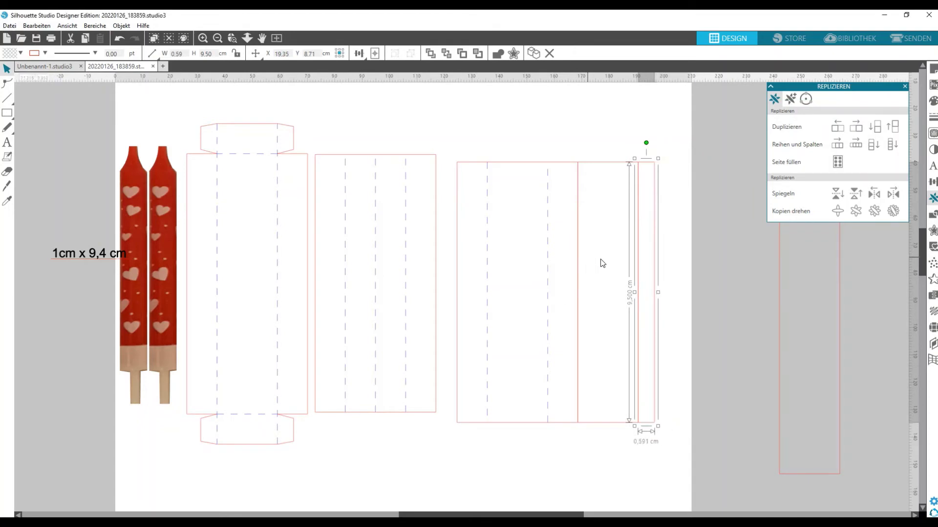
Delete the extra points on the glue flap's short edges and shift its two outer corners inward to taper it.
{"action": "double_click", "coordinate": [656, 244]}
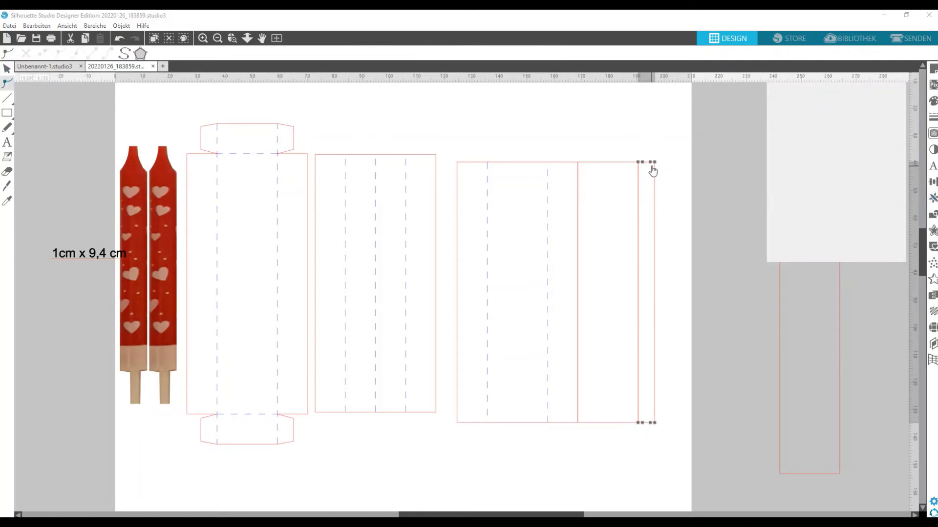
{"action": "left_click", "coordinate": [653, 162]}
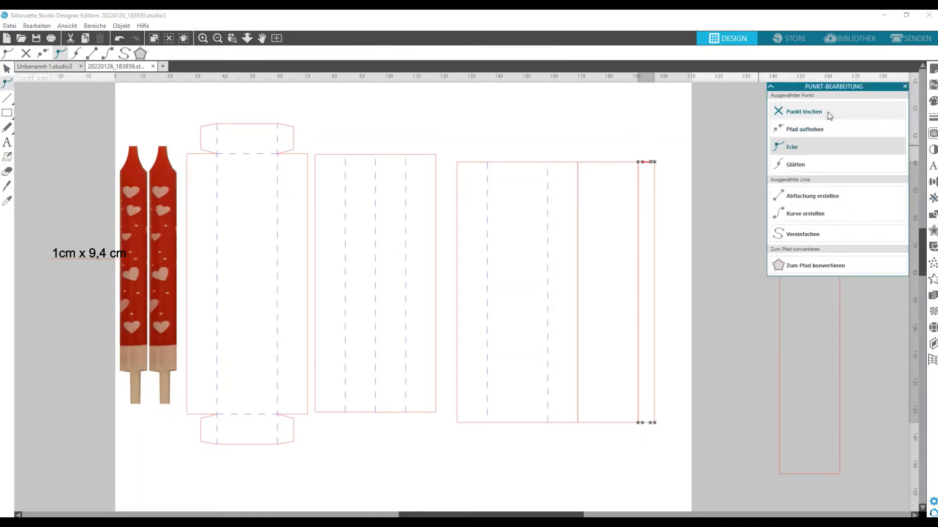
{"action": "left_click", "coordinate": [818, 116]}
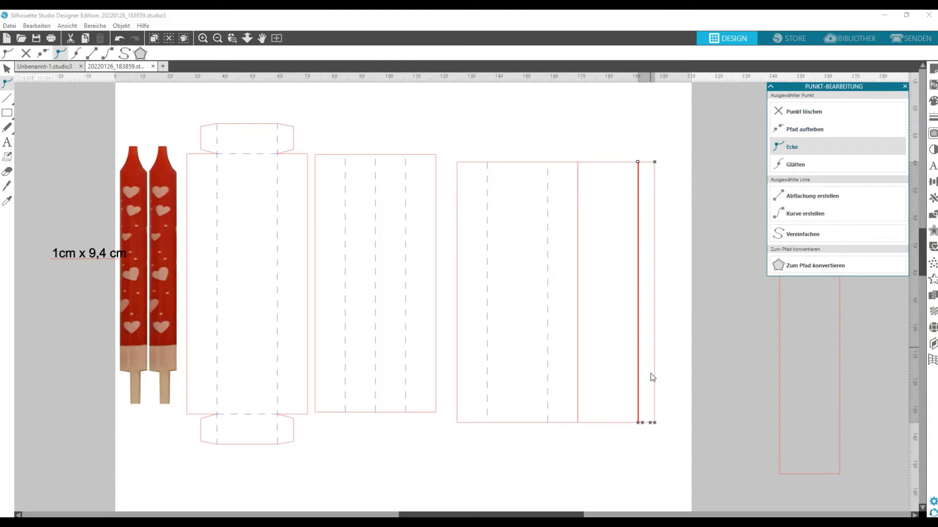
{"action": "left_click", "coordinate": [650, 423]}
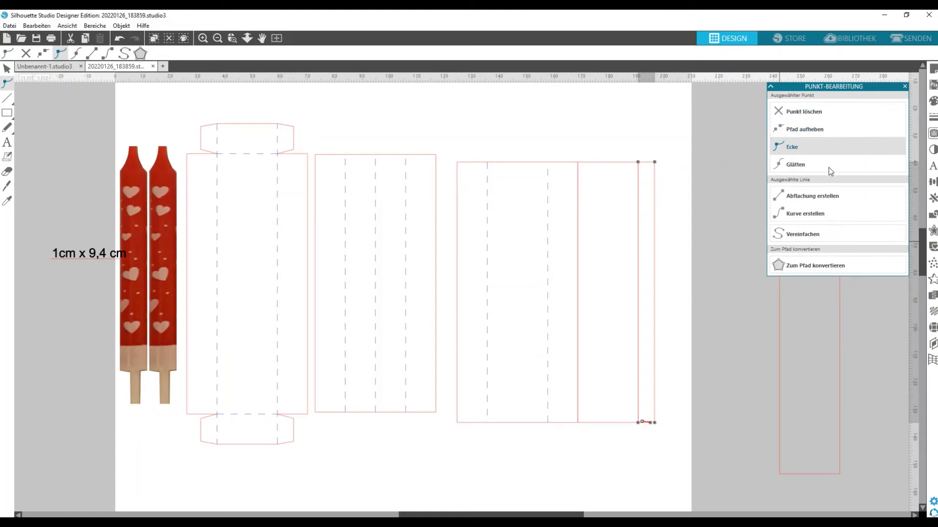
{"action": "left_click", "coordinate": [845, 115]}
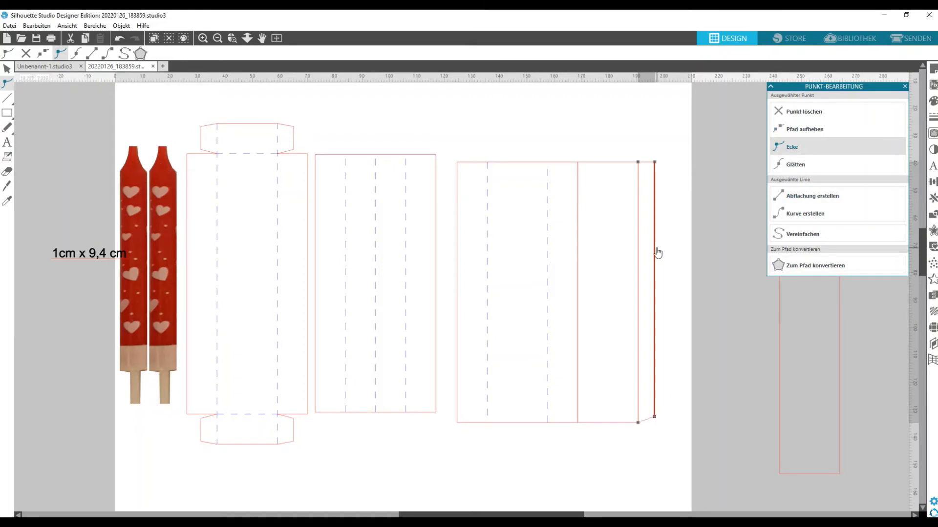
{"action": "left_click", "coordinate": [657, 164]}
{"action": "left_click", "coordinate": [680, 285]}
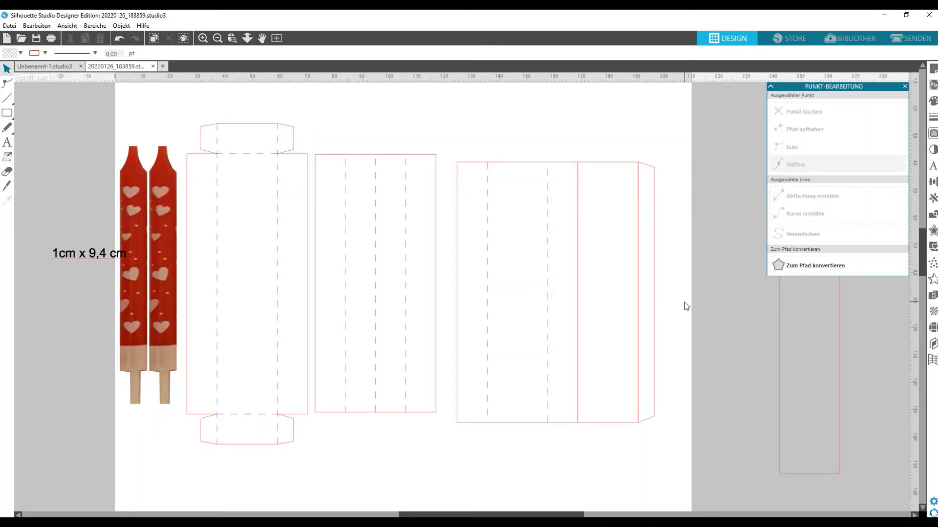
Combine the wide rectangle, the narrow rectangle and the tapered glue flap into one compound path.
{"action": "left_click", "coordinate": [551, 253]}
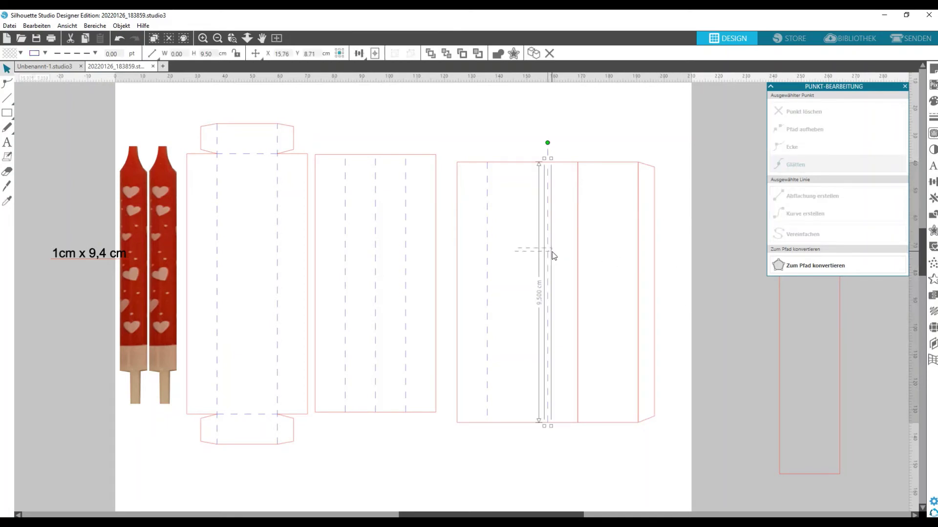
{"action": "left_click", "coordinate": [578, 254], "text": "shift"}
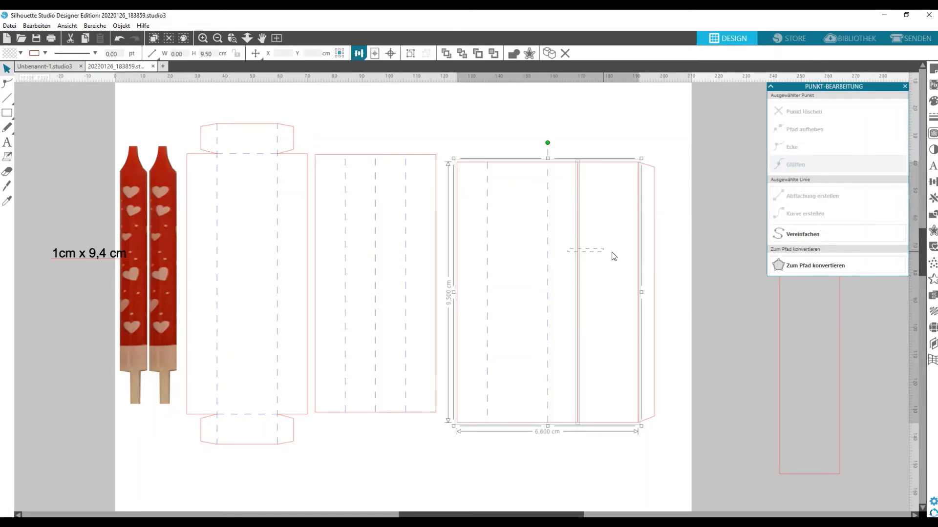
{"action": "left_click", "coordinate": [638, 255], "text": "shift"}
{"action": "right_click", "coordinate": [641, 256]}
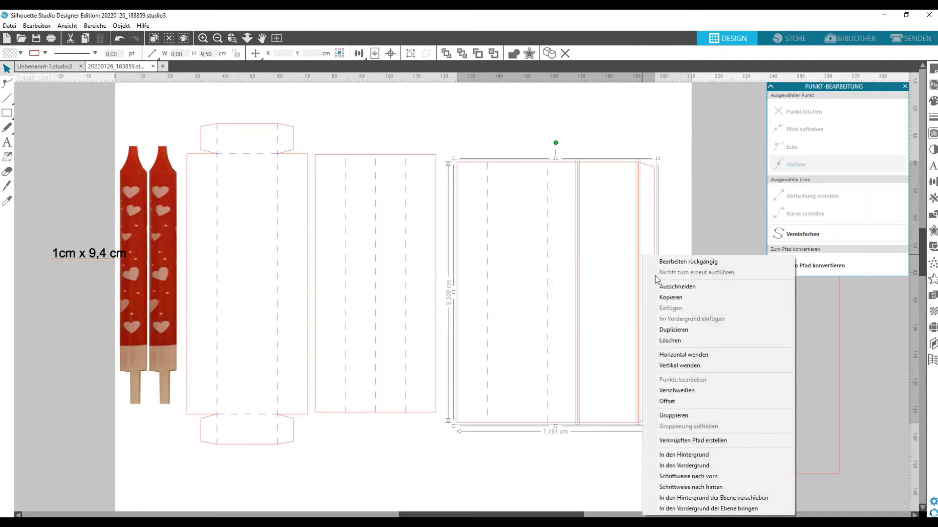
{"action": "left_click", "coordinate": [691, 442]}
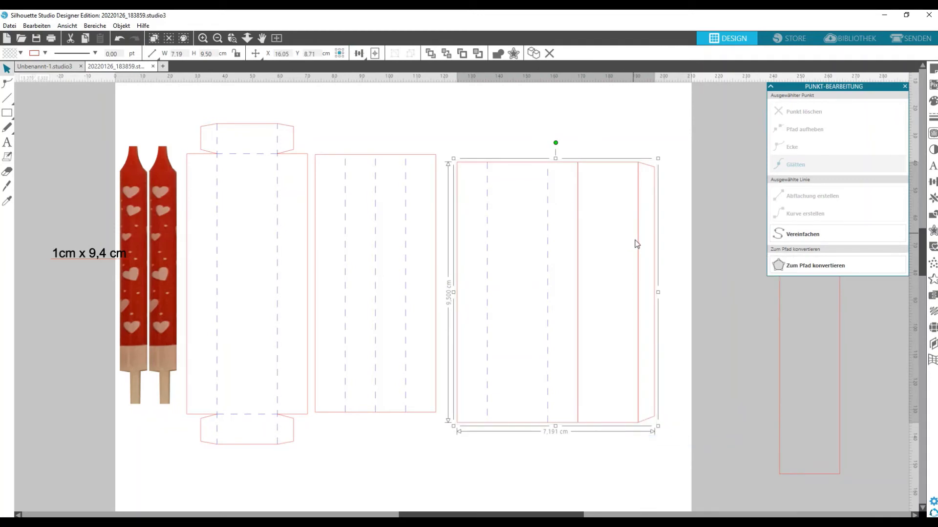
Delete the four extra points along the narrow rectangle's short edges in the wraparound sleeve.
{"action": "double_click", "coordinate": [638, 252]}
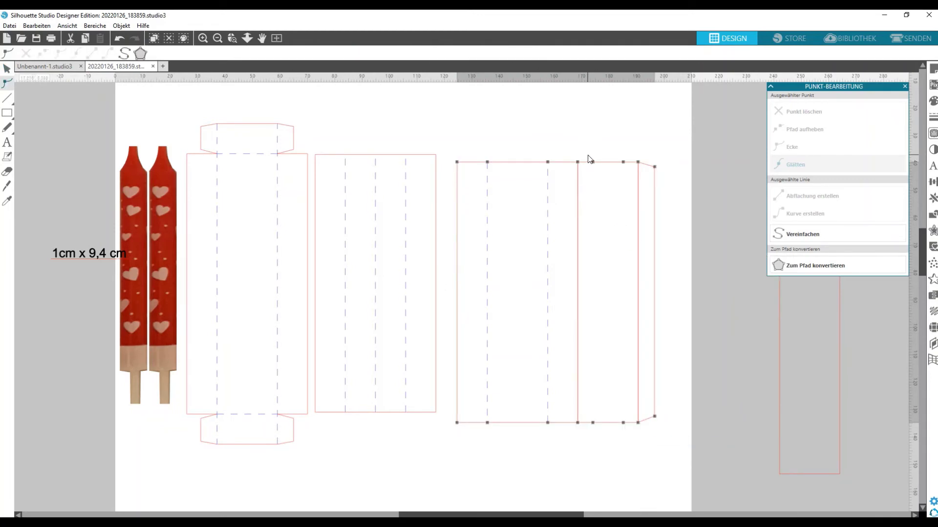
{"action": "left_click_drag", "start_coordinate": [588, 155], "coordinate": [624, 434]}
{"action": "left_click", "coordinate": [844, 113]}
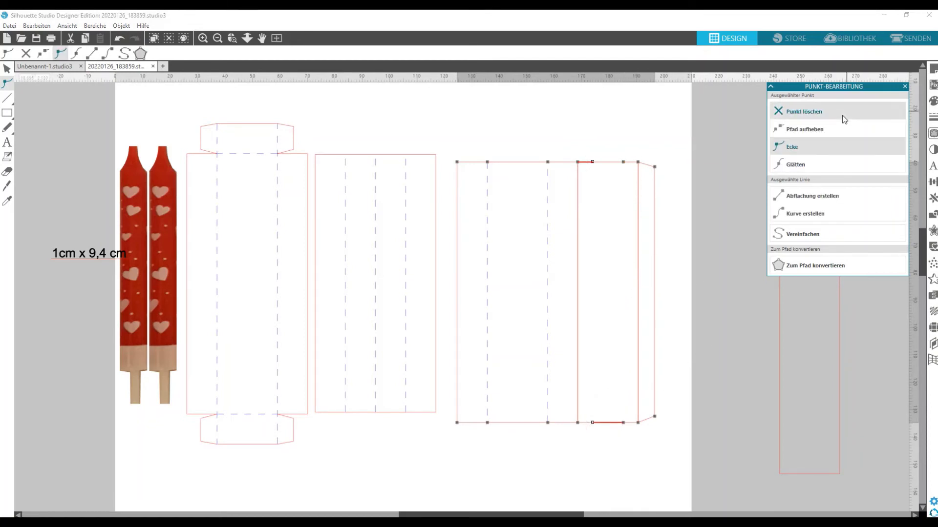
{"action": "left_click", "coordinate": [803, 112]}
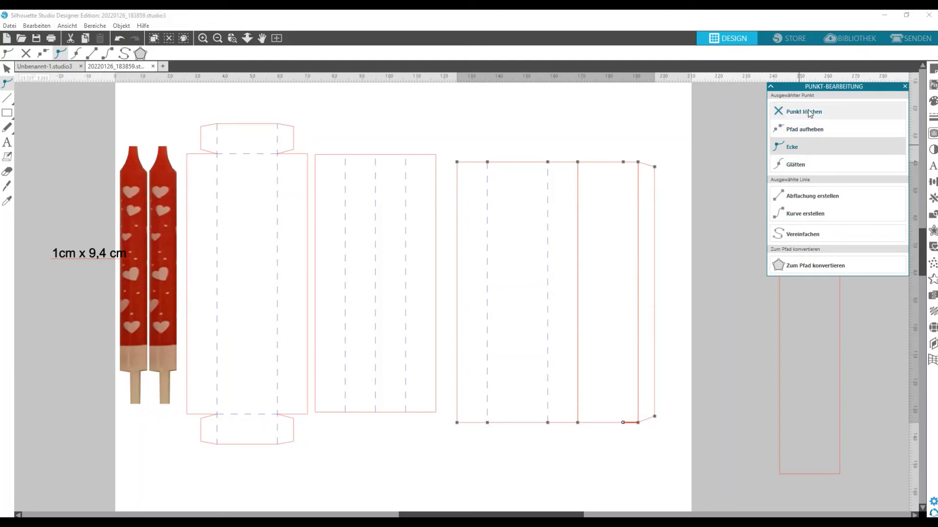
{"action": "left_click", "coordinate": [613, 146]}
{"action": "left_click", "coordinate": [622, 161]}
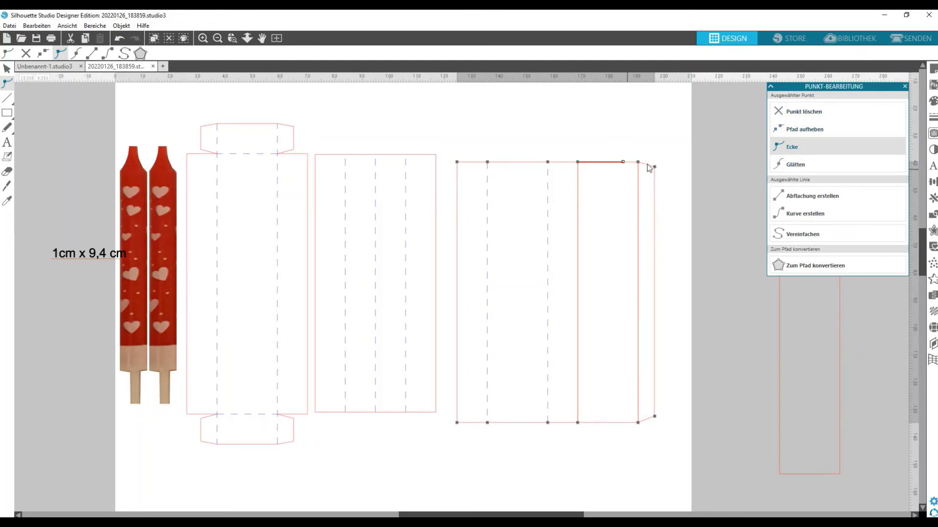
{"action": "left_click", "coordinate": [801, 128]}
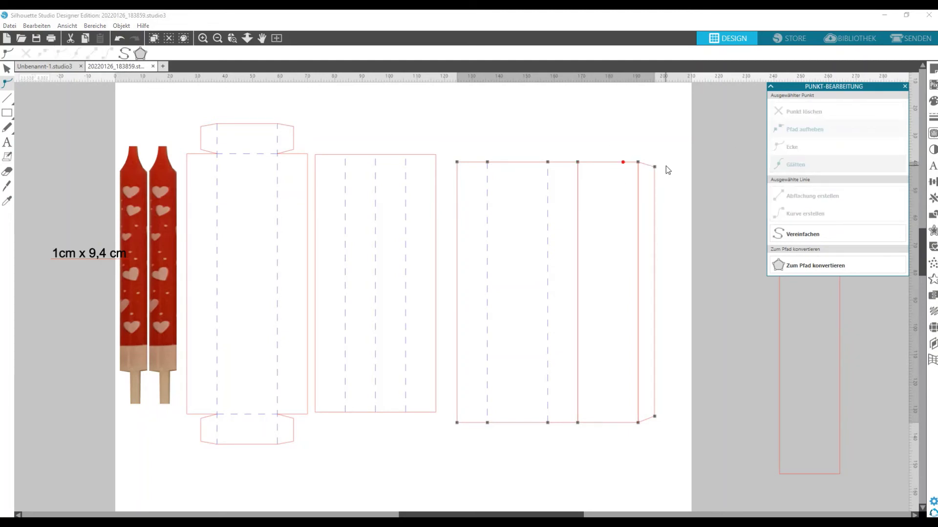
{"action": "left_click", "coordinate": [622, 161]}
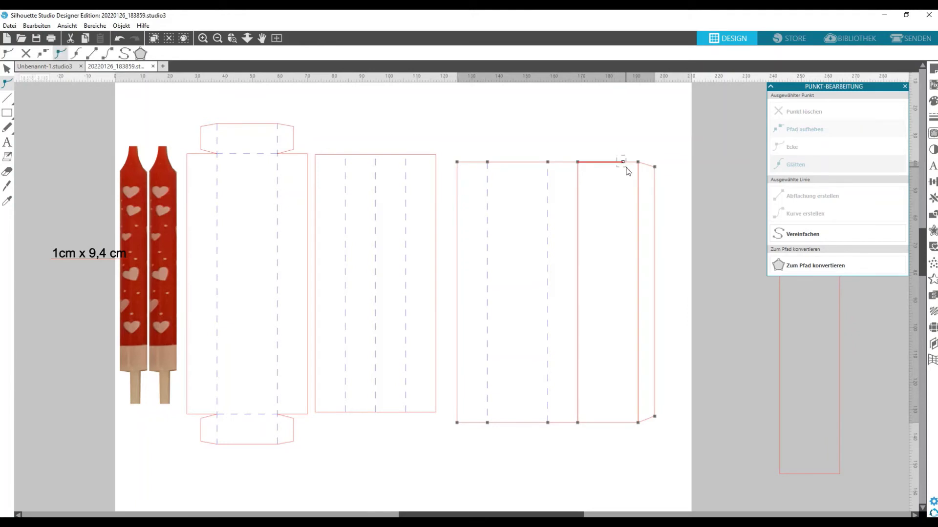
{"action": "left_click", "coordinate": [813, 111]}
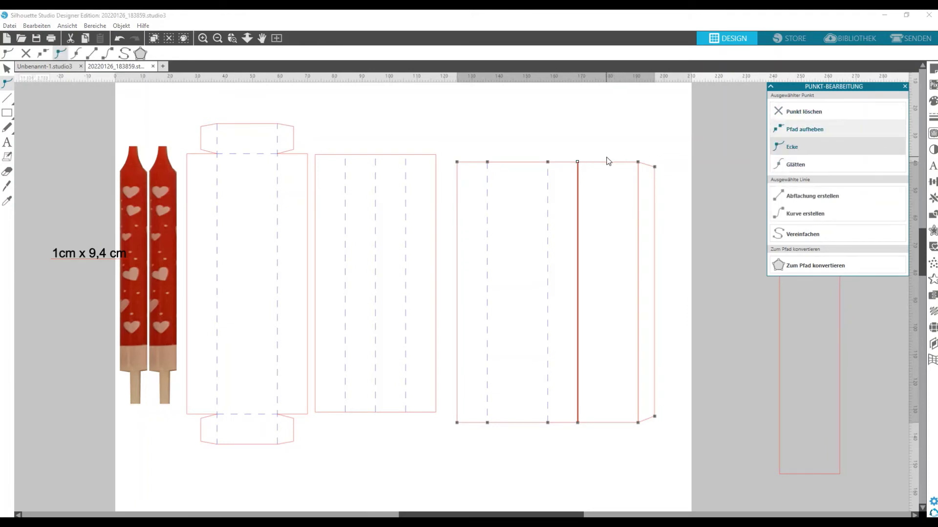
Break the path at the narrow rectangle's four corners and release the sleeve's compound path into separate lines.
{"action": "left_click_drag", "start_coordinate": [573, 149], "coordinate": [644, 430]}
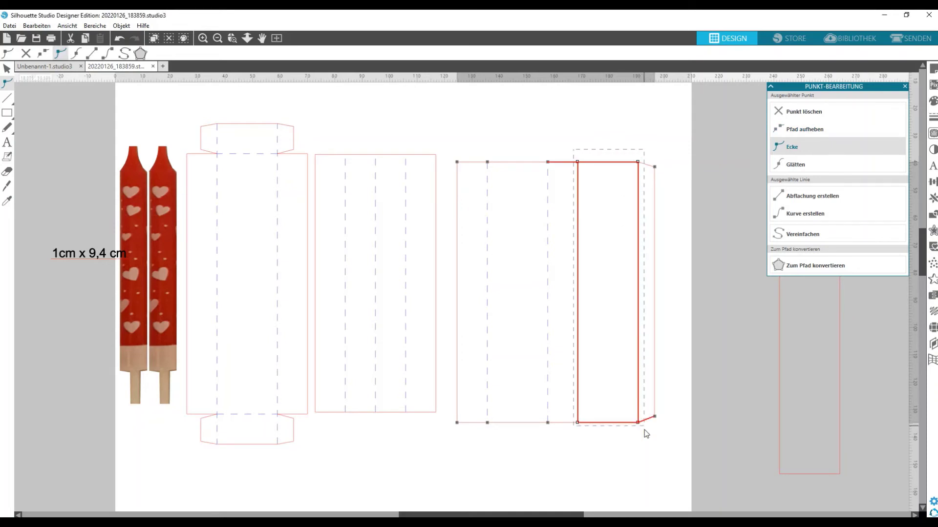
{"action": "left_click", "coordinate": [813, 129]}
{"action": "left_click_drag", "start_coordinate": [598, 210], "coordinate": [647, 223]}
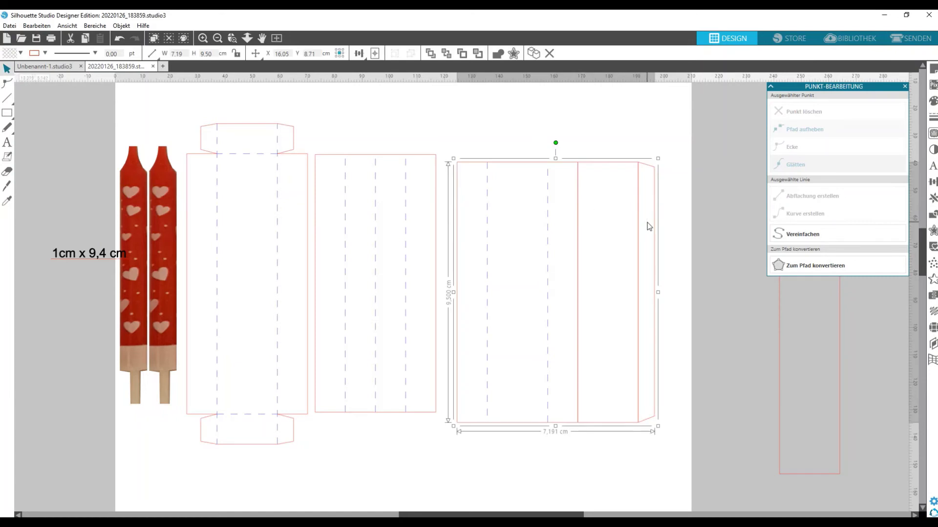
{"action": "right_click", "coordinate": [647, 224]}
{"action": "left_click", "coordinate": [688, 408]}
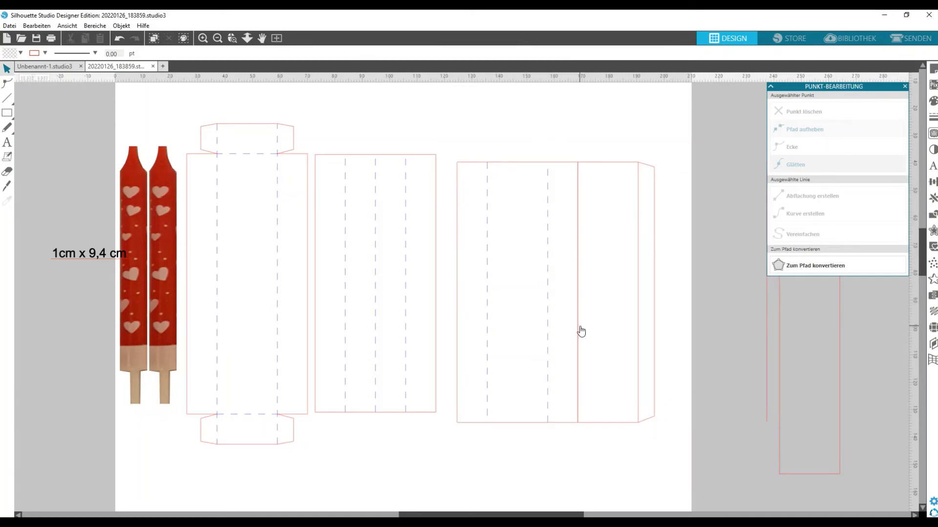
Combine the sleeve's four inner vertical fold lines into one compound path.
{"action": "left_click_drag", "start_coordinate": [481, 301], "coordinate": [640, 312]}
{"action": "right_click", "coordinate": [640, 312]}
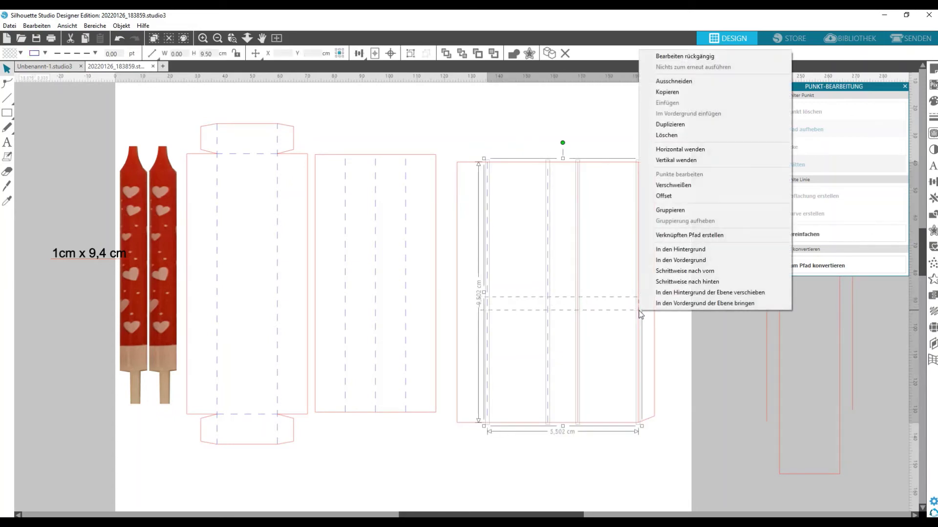
{"action": "left_click", "coordinate": [677, 236]}
{"action": "left_click", "coordinate": [603, 146]}
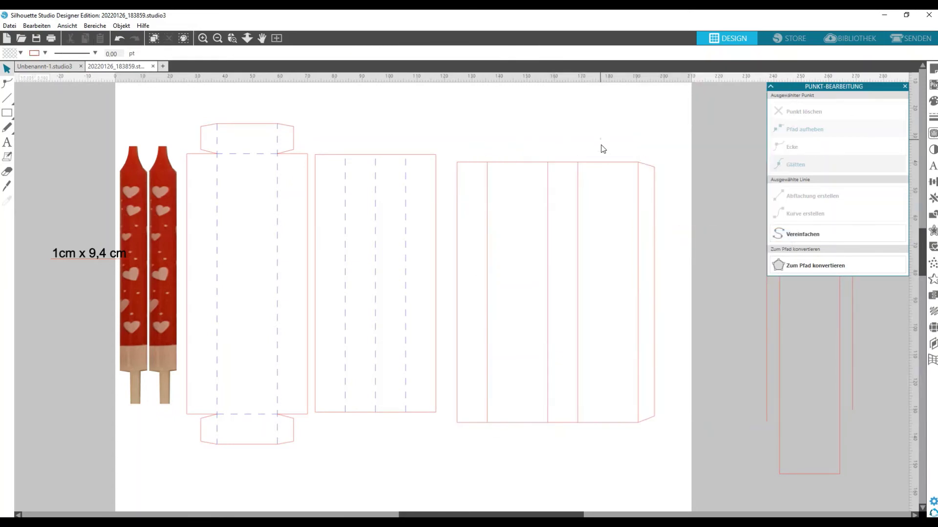
Combine the narrow panel's short edges, the glue flap outline and the wide panel outline into one compound path.
{"action": "left_click", "coordinate": [604, 162]}
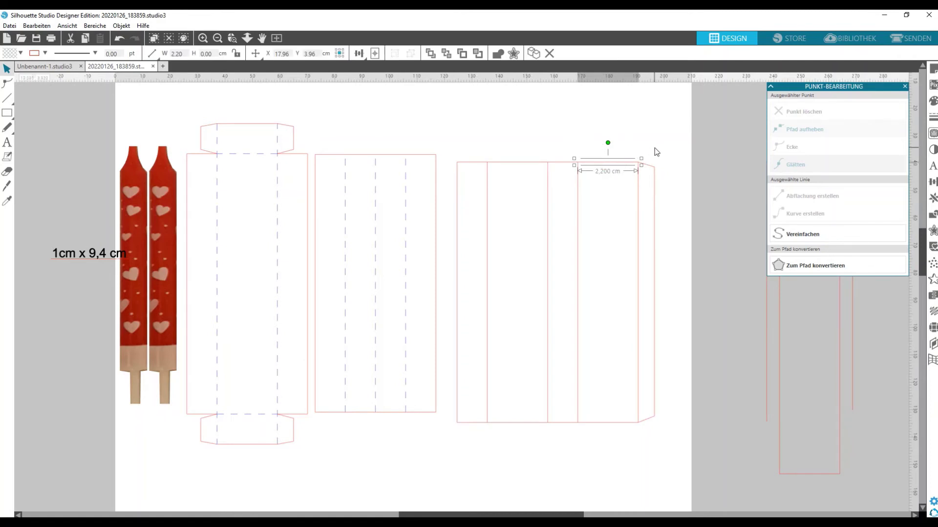
{"action": "left_click", "coordinate": [649, 171], "text": "shift"}
{"action": "left_click", "coordinate": [522, 161], "text": "shift"}
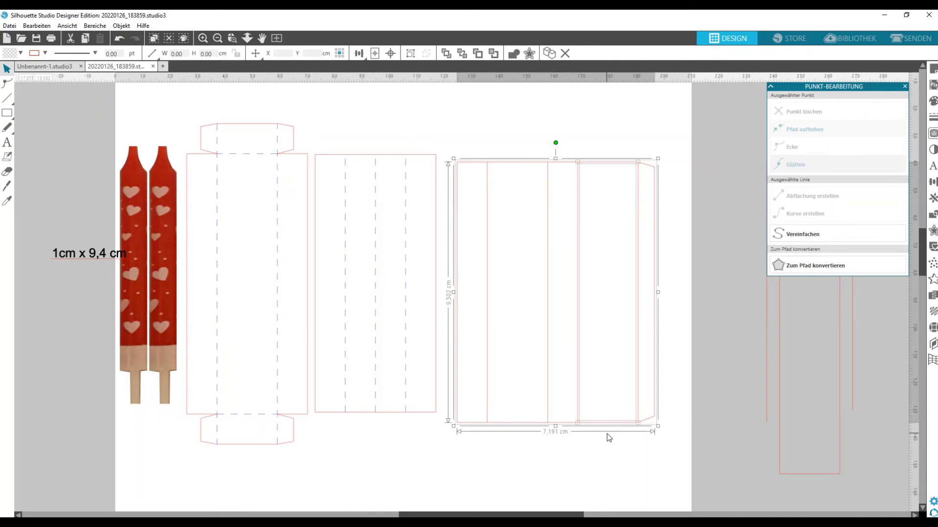
{"action": "right_click", "coordinate": [613, 400]}
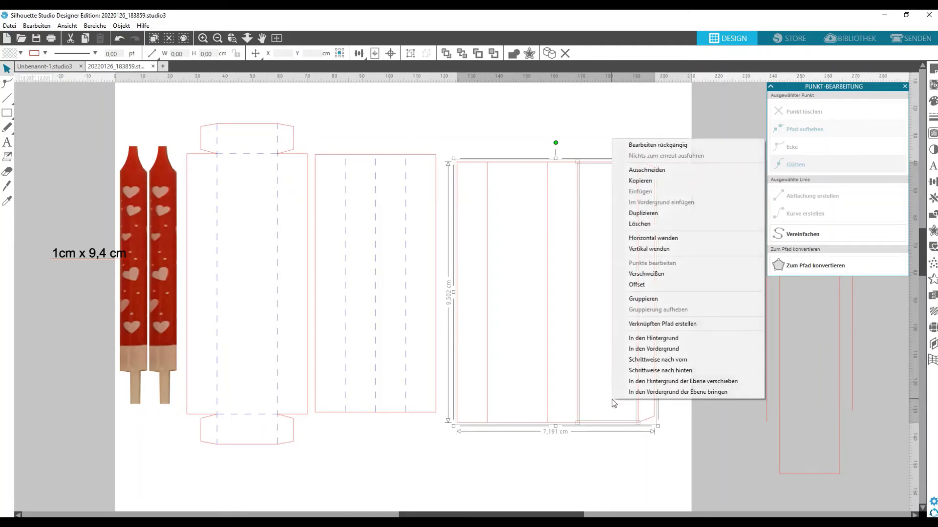
{"action": "left_click", "coordinate": [663, 324]}
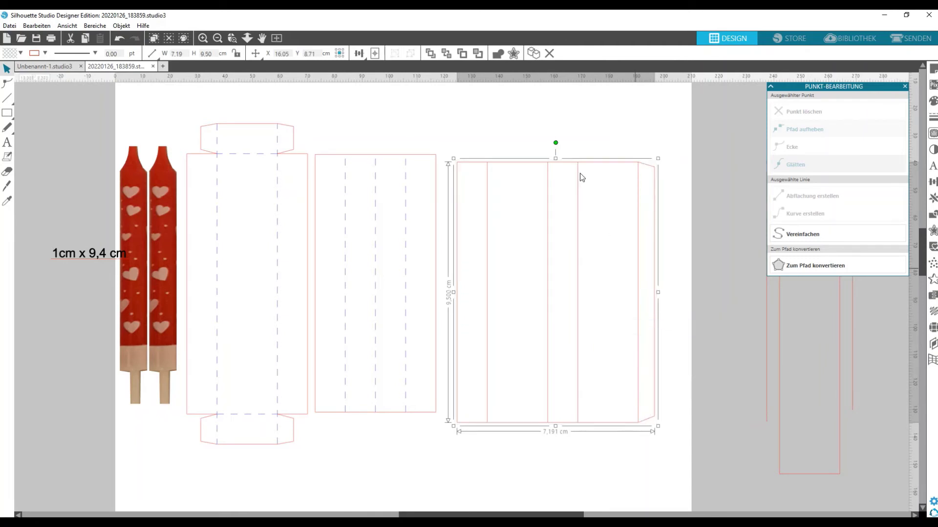
Join the open end points of the sleeve's outline at the narrow panel's four corners.
{"action": "double_click", "coordinate": [515, 168]}
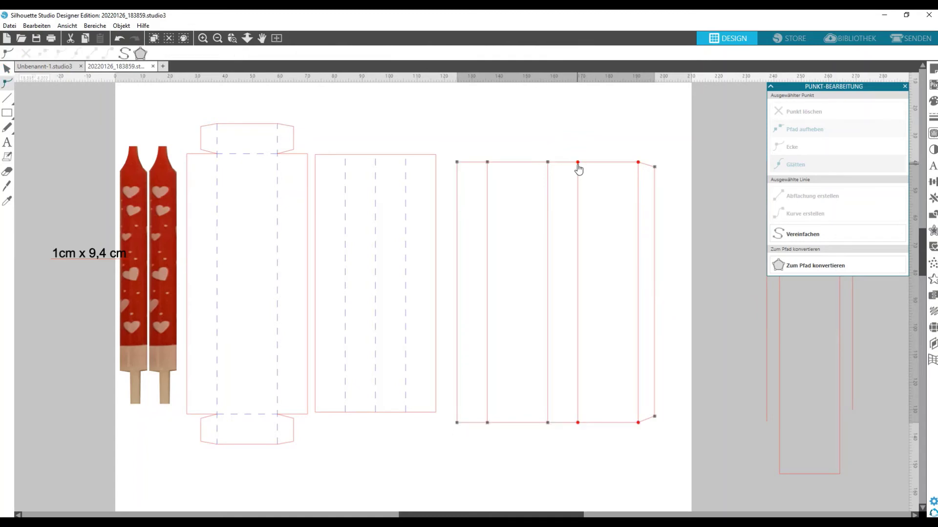
{"action": "left_click", "coordinate": [638, 163]}
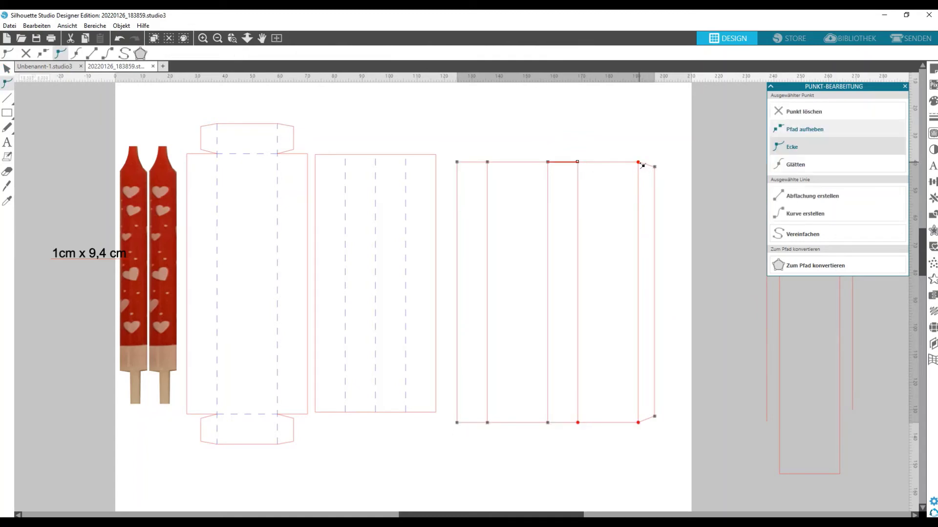
{"action": "left_click", "coordinate": [640, 164]}
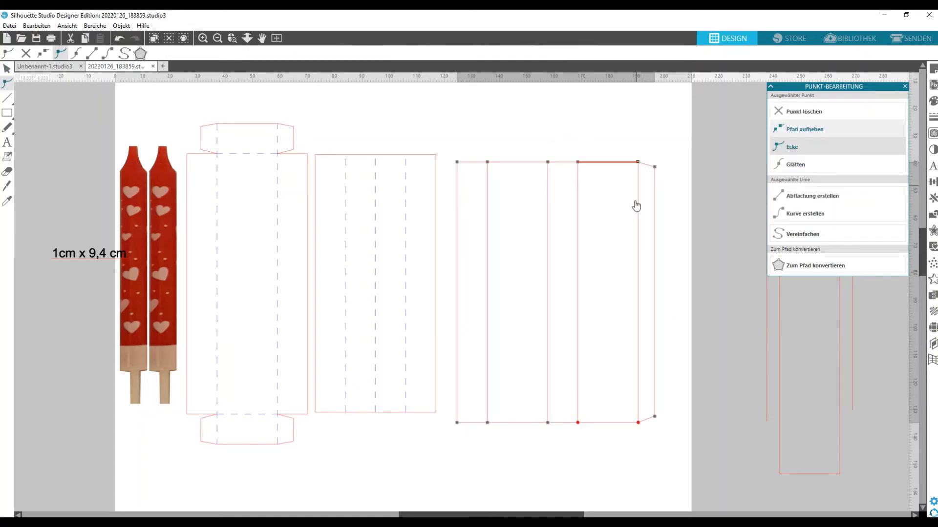
{"action": "left_click", "coordinate": [639, 424]}
{"action": "left_click", "coordinate": [570, 445]}
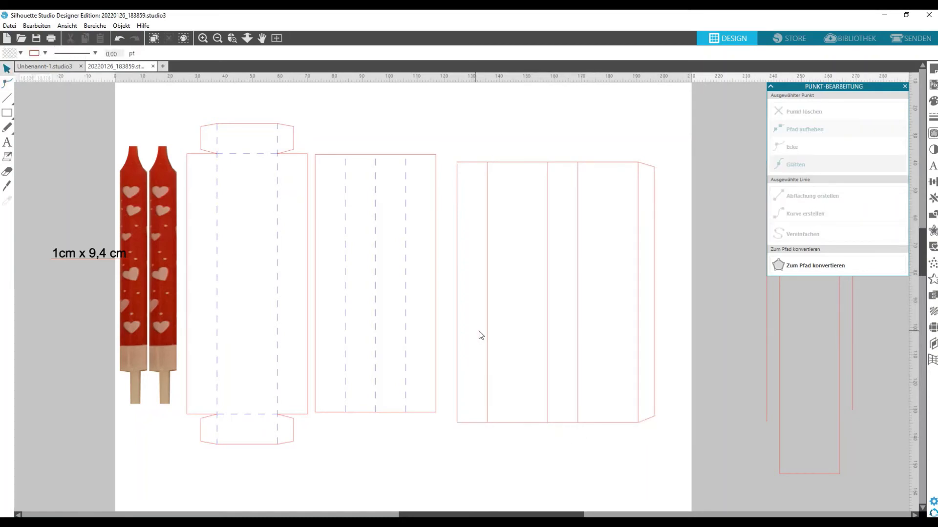
Give the sleeve's four vertical fold lines a dashed line style and a blue line colour.
{"action": "left_click_drag", "start_coordinate": [475, 330], "coordinate": [573, 329]}
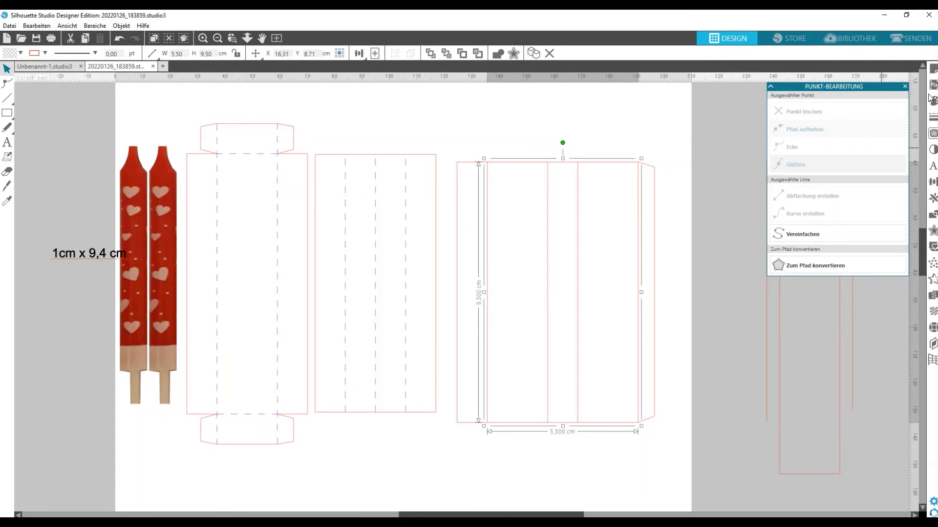
{"action": "left_click", "coordinate": [933, 118]}
{"action": "left_click", "coordinate": [850, 129]}
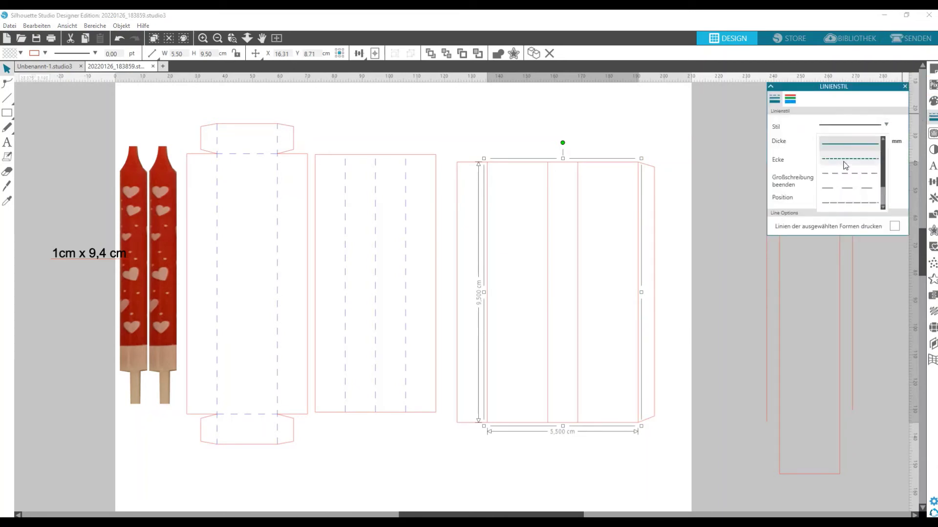
{"action": "left_click", "coordinate": [832, 163]}
{"action": "left_click", "coordinate": [791, 98]}
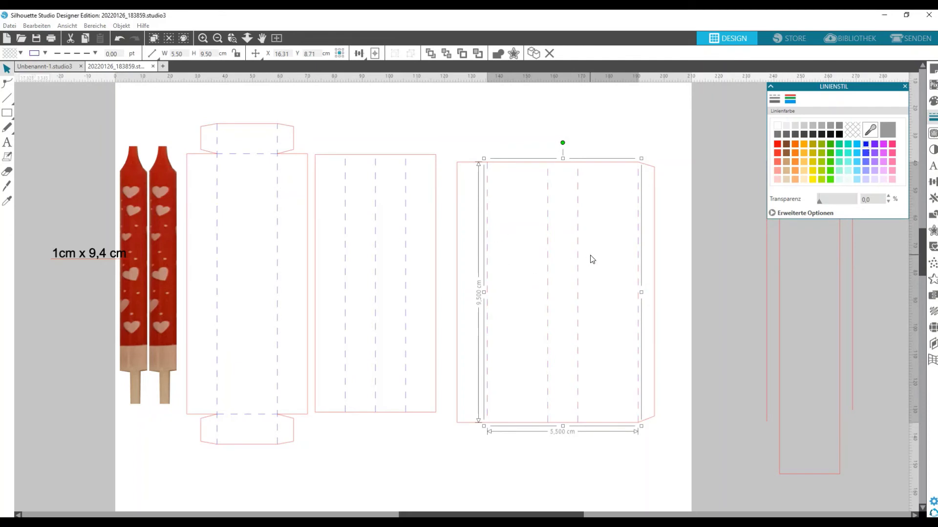
Group the sleeve's outline together with its dashed fold lines.
{"action": "left_click_drag", "start_coordinate": [592, 256], "coordinate": [665, 259]}
{"action": "right_click", "coordinate": [667, 259]}
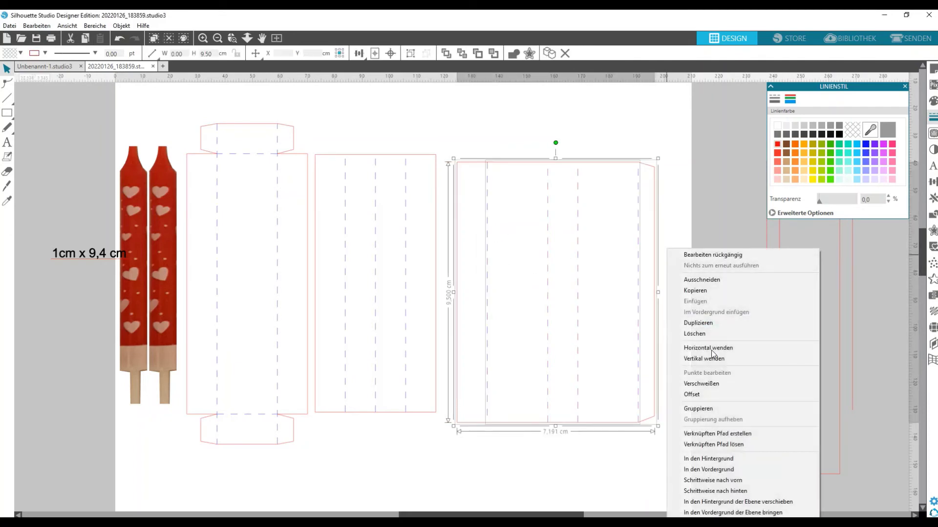
{"action": "left_click", "coordinate": [714, 409]}
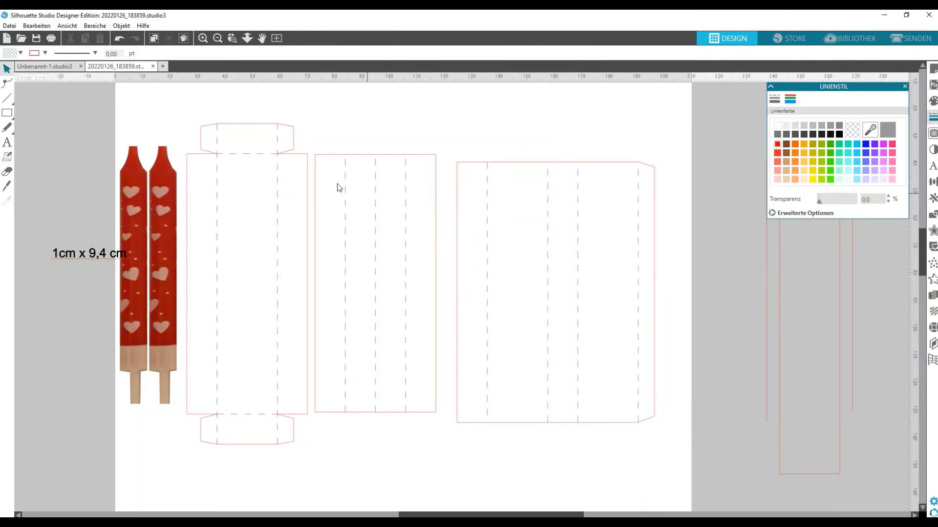
Move the grouped sleeve over the flapped box, aligning their upper corners and fold lines for a size comparison.
{"action": "left_click_drag", "start_coordinate": [532, 169], "coordinate": [263, 161]}
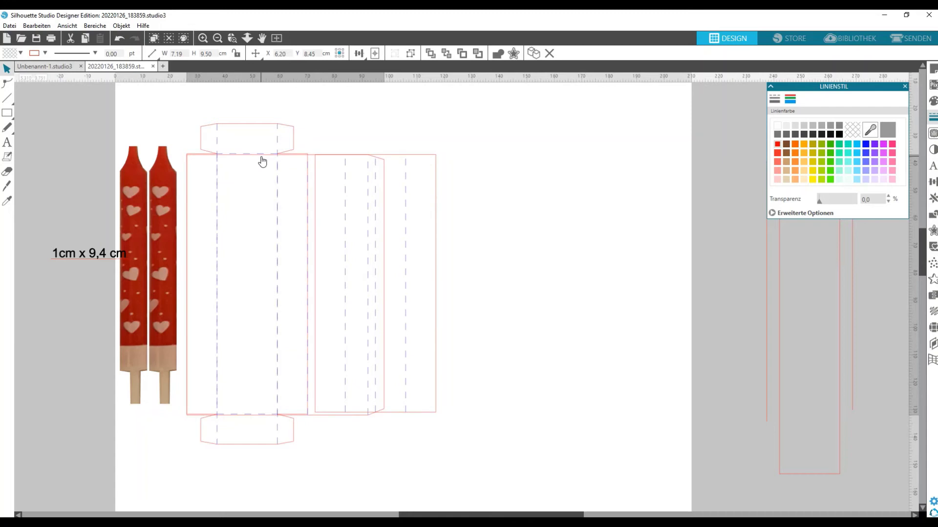
{"action": "left_click", "coordinate": [262, 161]}
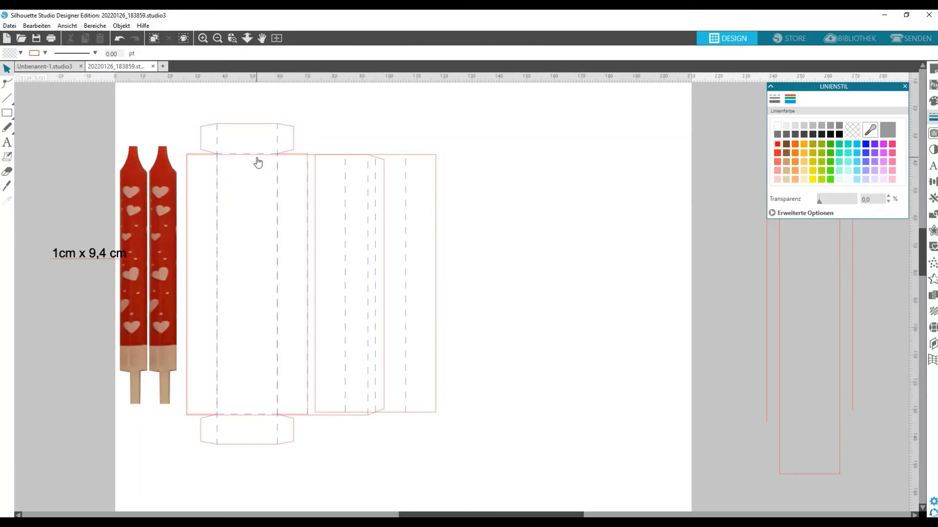
{"action": "left_click", "coordinate": [258, 162]}
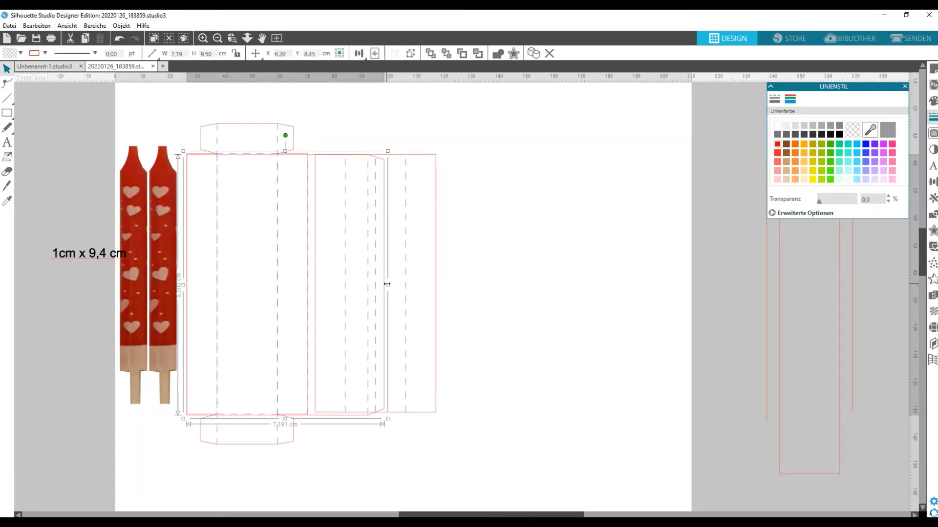
Widen the sleeve to about 7.51 cm, check its folds against the box, and move it back beside the four-strip piece.
{"action": "left_click_drag", "start_coordinate": [389, 285], "coordinate": [397, 286]}
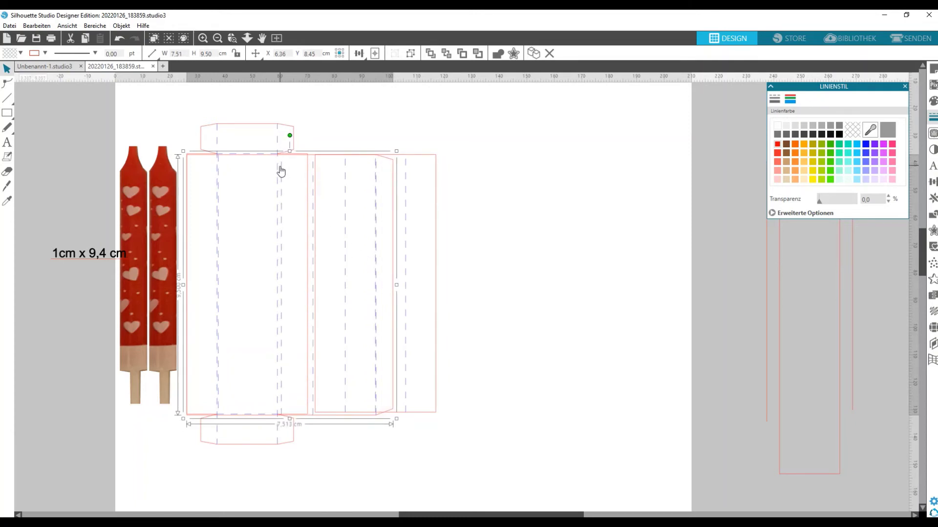
{"action": "left_click_drag", "start_coordinate": [282, 170], "coordinate": [279, 176]}
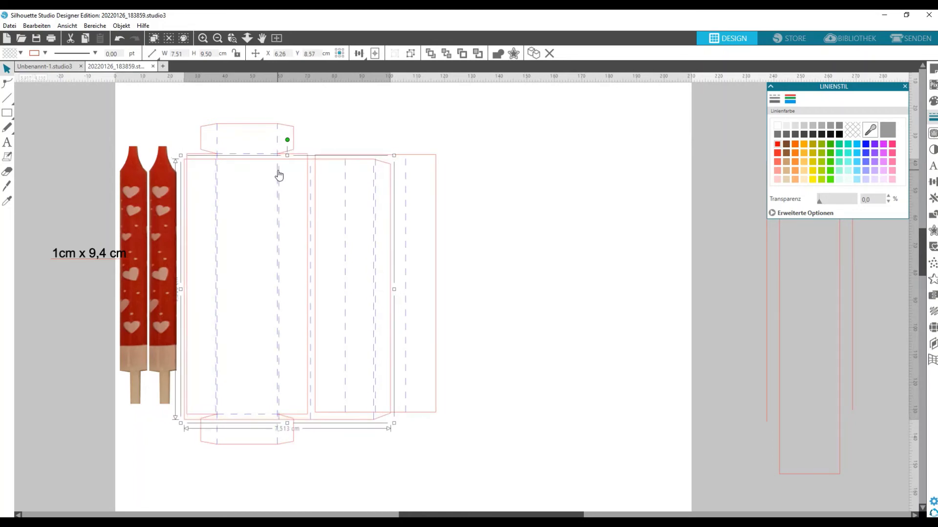
{"action": "left_click", "coordinate": [234, 156]}
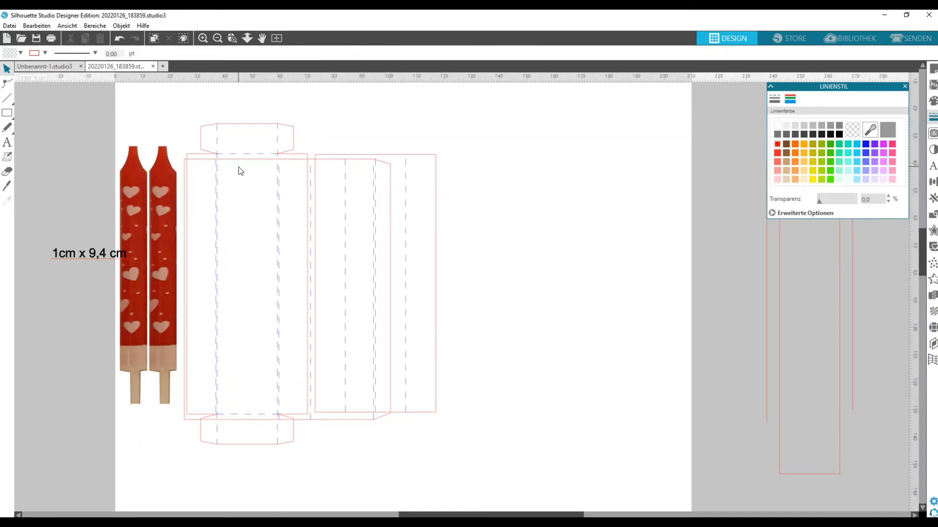
{"action": "left_click_drag", "start_coordinate": [240, 166], "coordinate": [499, 162]}
{"action": "left_click", "coordinate": [499, 139]}
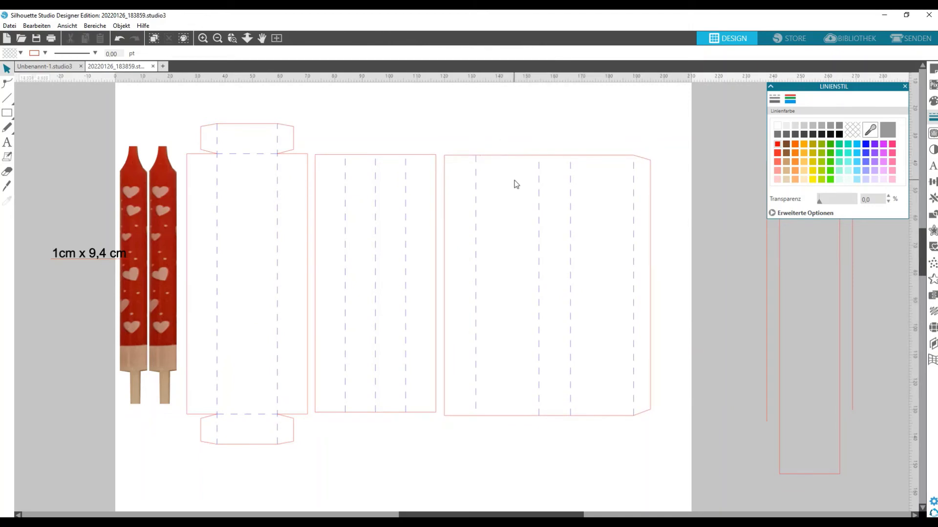
{"action": "left_click", "coordinate": [533, 168]}
{"action": "left_click", "coordinate": [490, 128]}
{"action": "left_click", "coordinate": [500, 166]}
{"action": "left_click", "coordinate": [506, 199]}
{"action": "left_click_drag", "start_coordinate": [182, 248], "coordinate": [315, 300]}
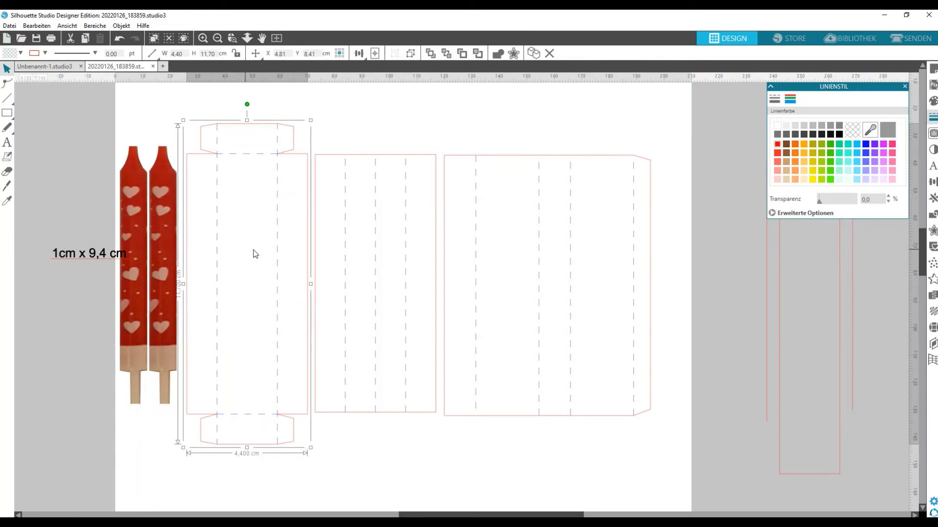
Duplicate the widened sleeve.
{"action": "left_click", "coordinate": [534, 164]}
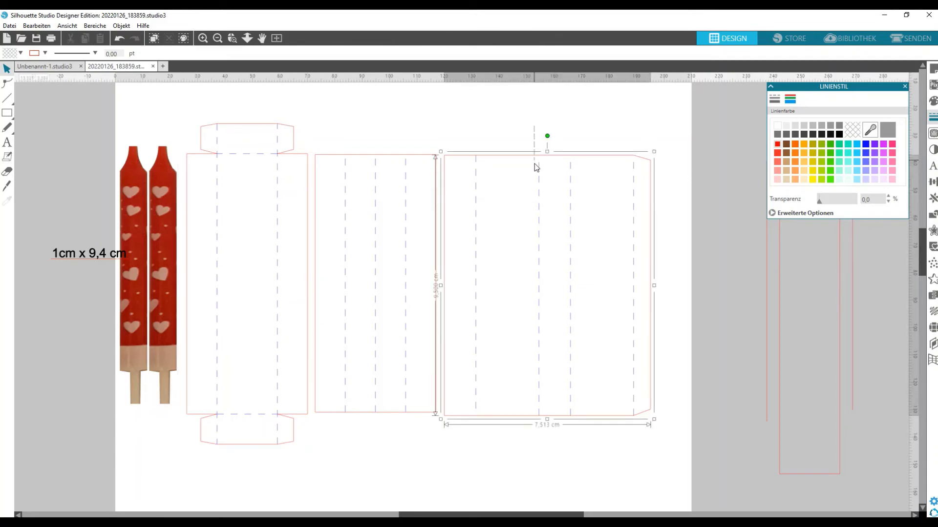
{"action": "right_click", "coordinate": [534, 165]}
{"action": "left_click", "coordinate": [584, 242]}
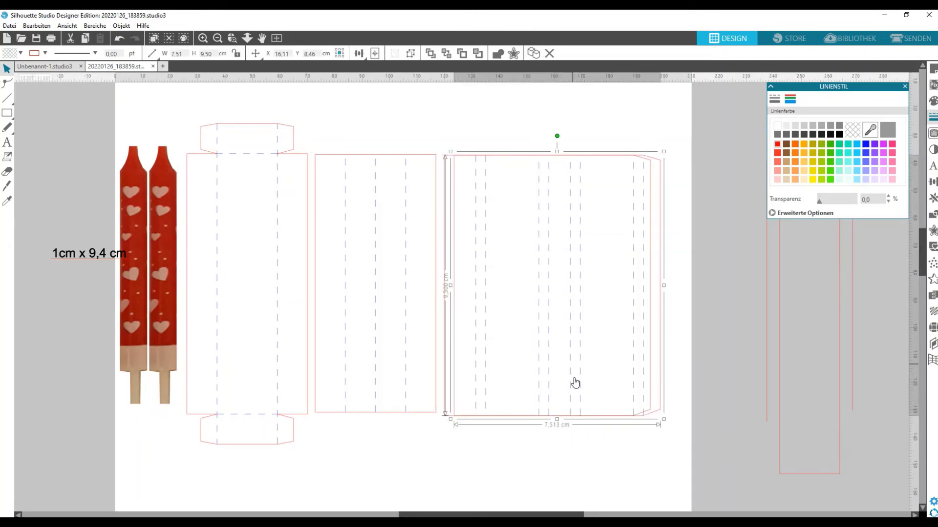
Move the duplicate sleeve up out of the way and compress the original to about 1.87 cm high beside the four-strip piece.
{"action": "left_click_drag", "start_coordinate": [577, 411], "coordinate": [569, 98]}
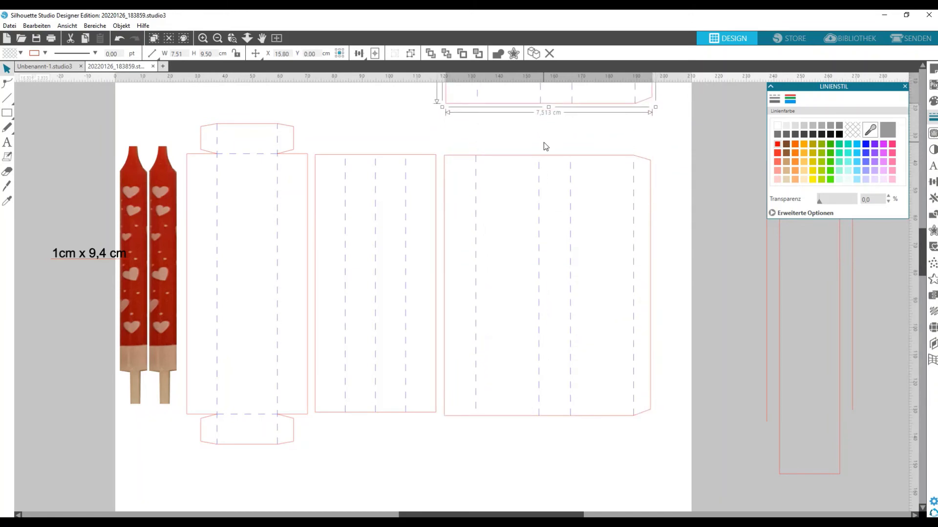
{"action": "left_click", "coordinate": [546, 157]}
{"action": "right_click", "coordinate": [549, 164]}
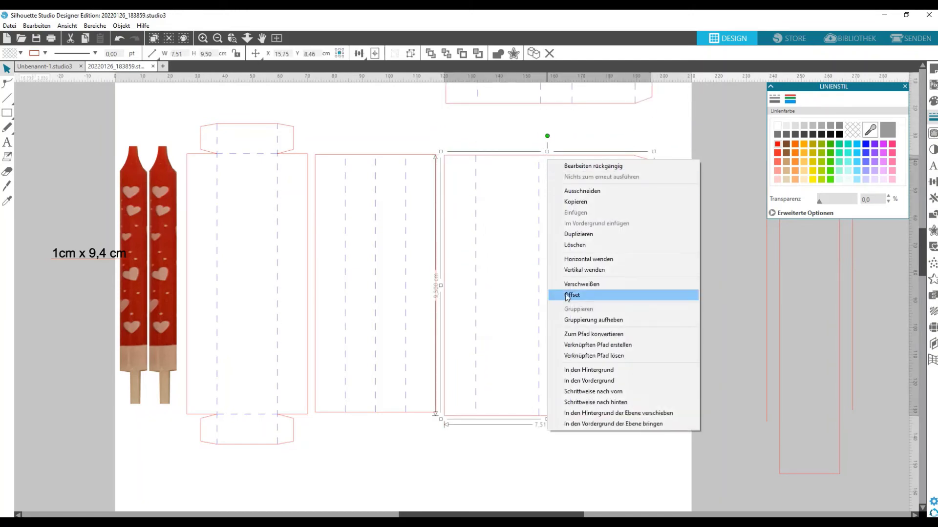
{"action": "left_click", "coordinate": [512, 228]}
{"action": "left_click", "coordinate": [540, 160]}
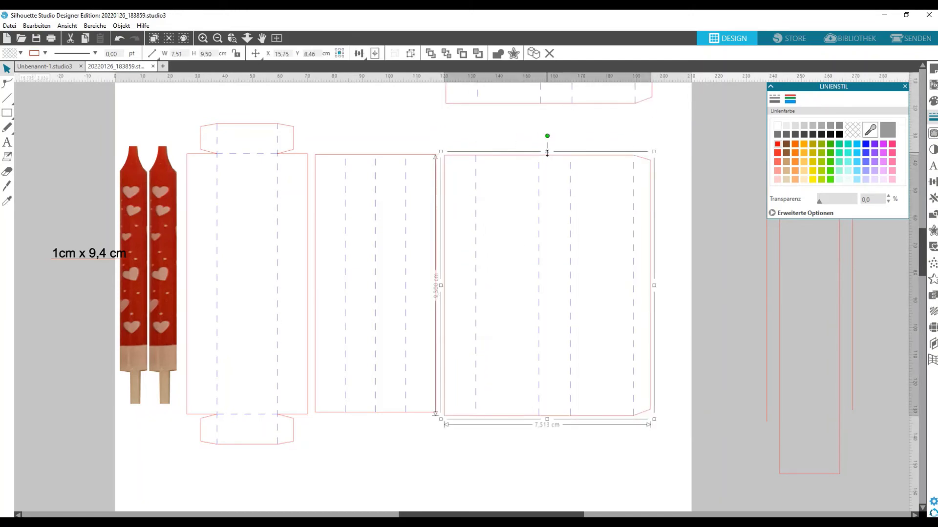
{"action": "left_click_drag", "start_coordinate": [548, 155], "coordinate": [432, 260]}
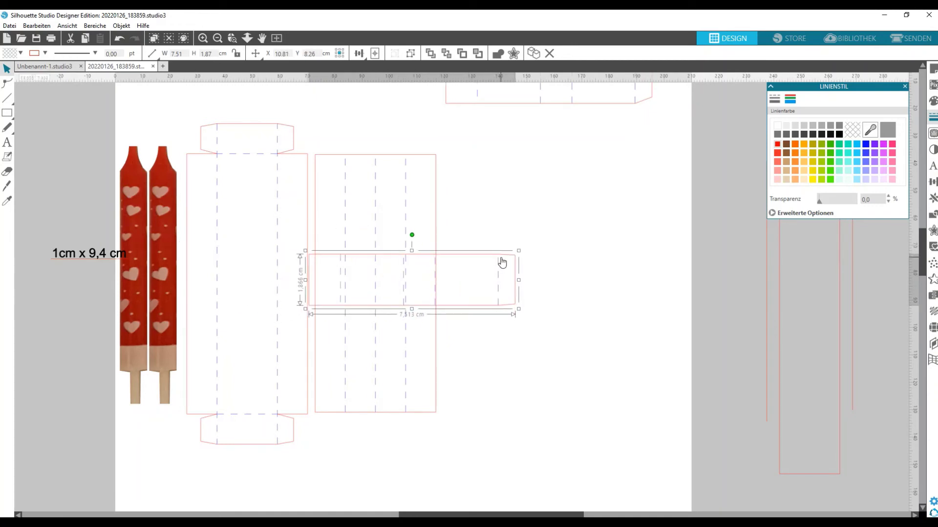
{"action": "left_click_drag", "start_coordinate": [504, 262], "coordinate": [618, 237]}
Ungroup the short band and edit its glue flap's two outer corner points to slant the flap ends more steeply.
{"action": "right_click", "coordinate": [618, 235]}
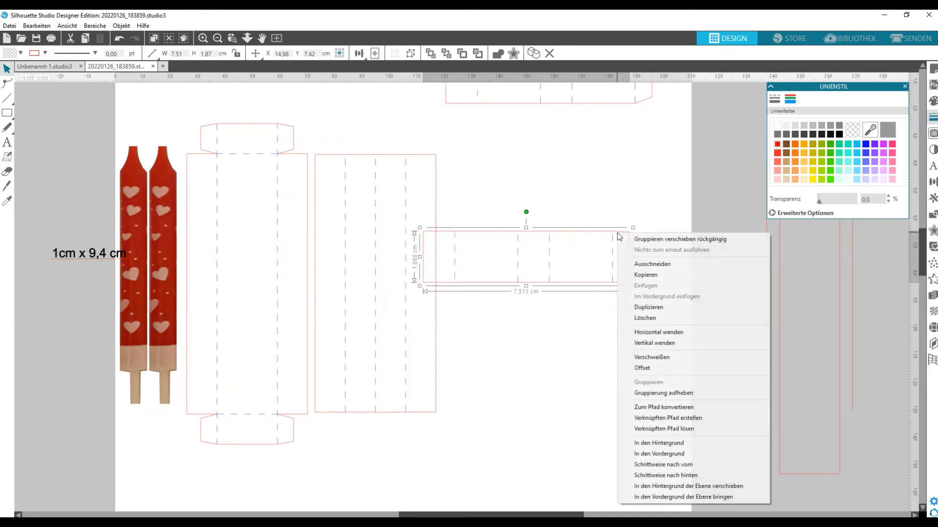
{"action": "left_click", "coordinate": [660, 393]}
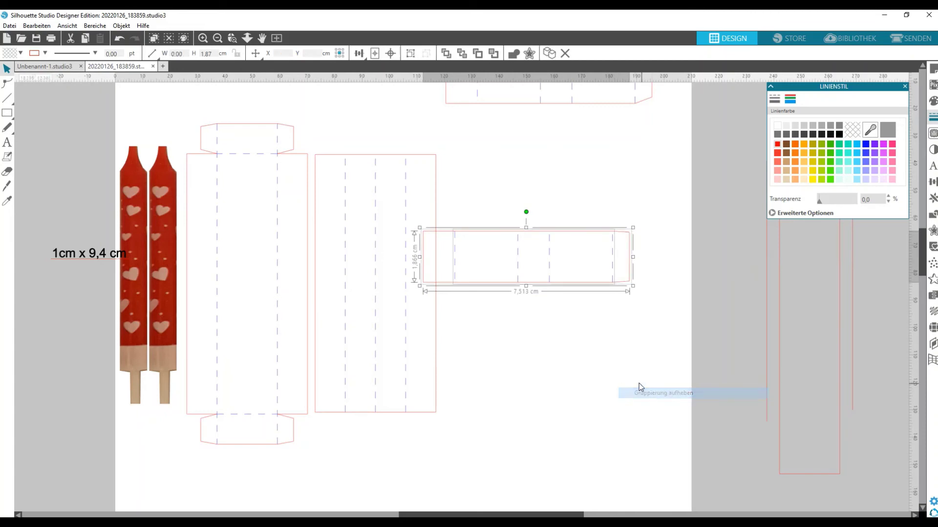
{"action": "double_click", "coordinate": [623, 237]}
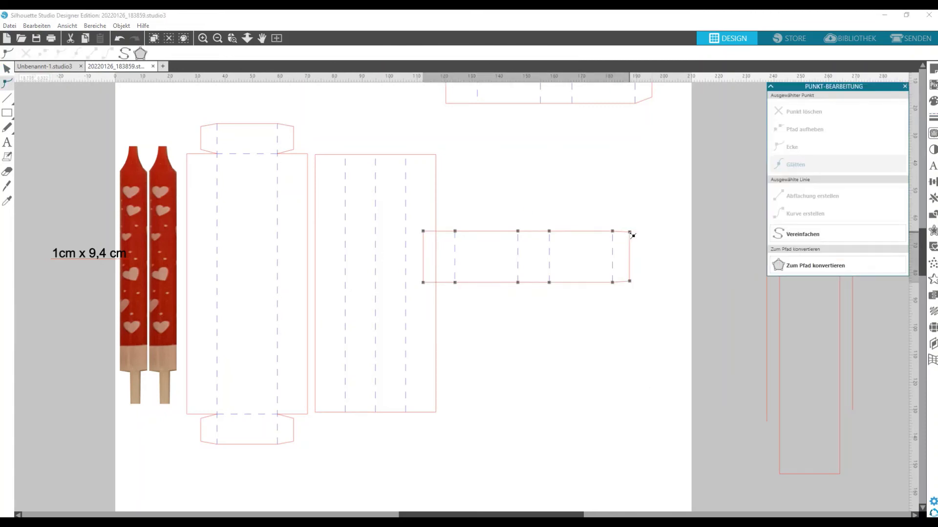
{"action": "left_click", "coordinate": [631, 235]}
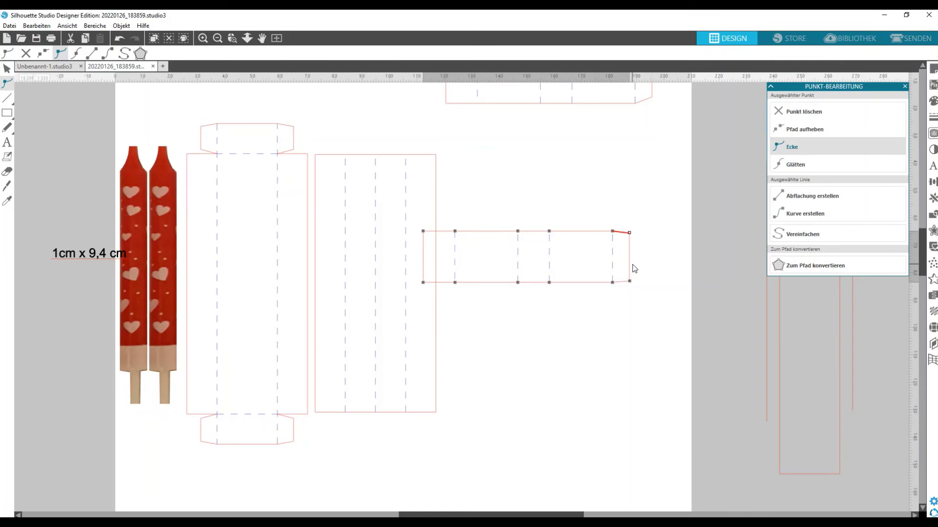
{"action": "left_click", "coordinate": [633, 283]}
{"action": "key", "text": "Escape"}
Group the short band's outline with its fold lines and shift it clear of the four-strip piece.
{"action": "right_click", "coordinate": [596, 250]}
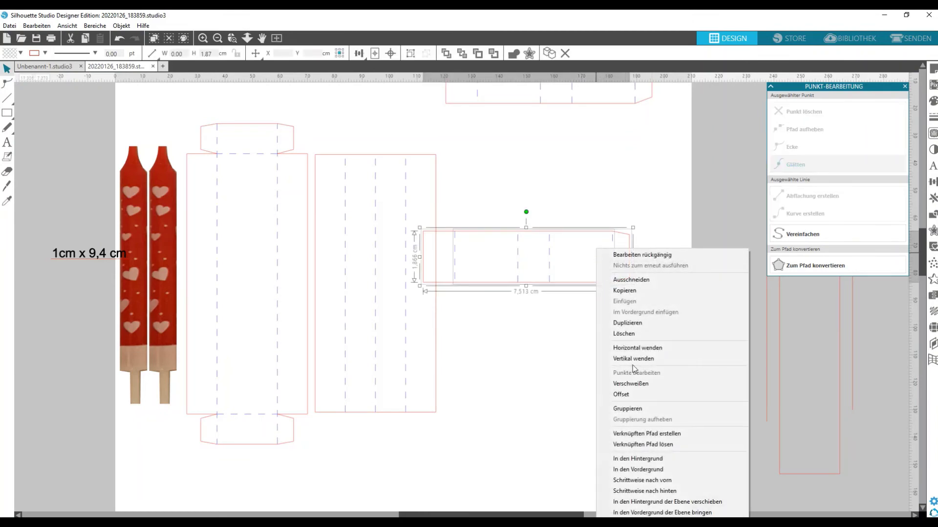
{"action": "left_click", "coordinate": [645, 411]}
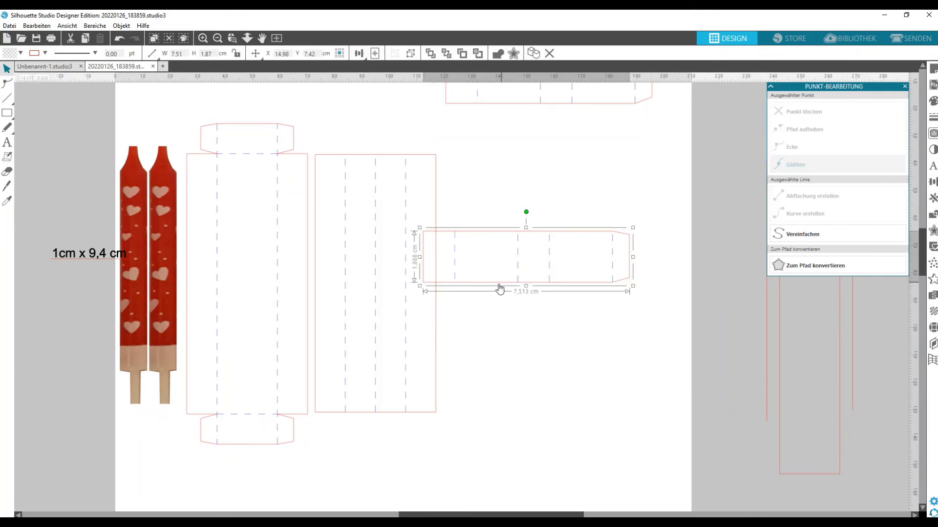
{"action": "left_click_drag", "start_coordinate": [499, 288], "coordinate": [529, 319]}
{"action": "left_click", "coordinate": [530, 147]}
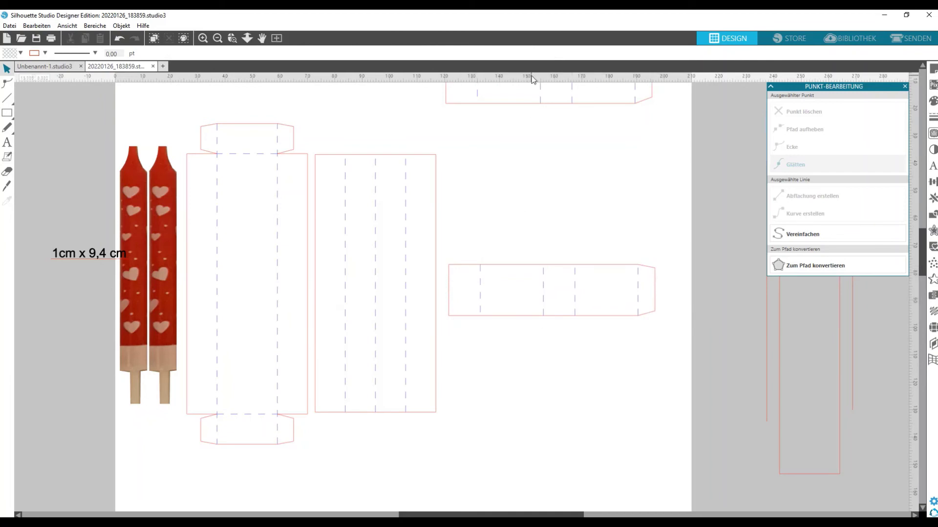
Move the short band to the lower page edge and bring the full-height sleeve back beside the four-strip piece.
{"action": "left_click_drag", "start_coordinate": [493, 272], "coordinate": [619, 496]}
{"action": "left_click", "coordinate": [532, 177]}
{"action": "left_click", "coordinate": [517, 110]}
{"action": "left_click_drag", "start_coordinate": [517, 110], "coordinate": [529, 413]}
{"action": "left_click", "coordinate": [517, 271]}
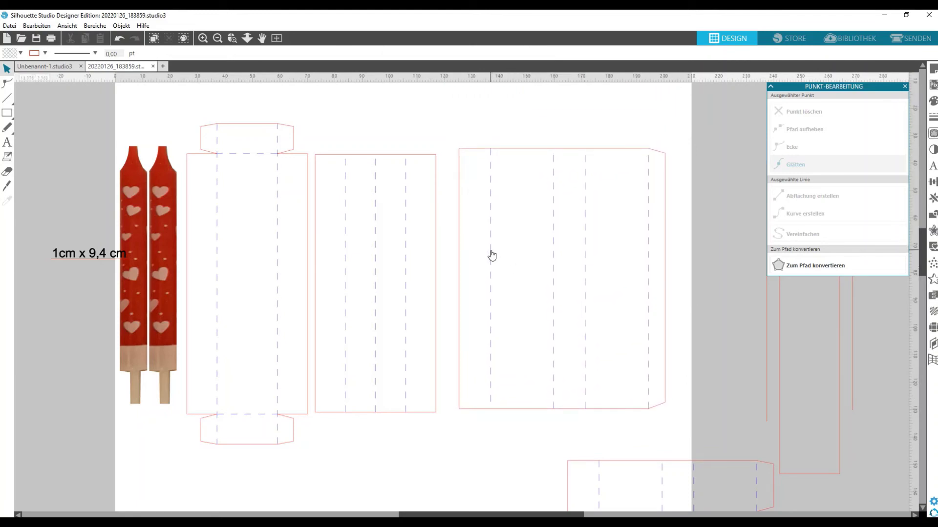
{"action": "left_click_drag", "start_coordinate": [492, 255], "coordinate": [485, 260]}
{"action": "left_click", "coordinate": [423, 242]}
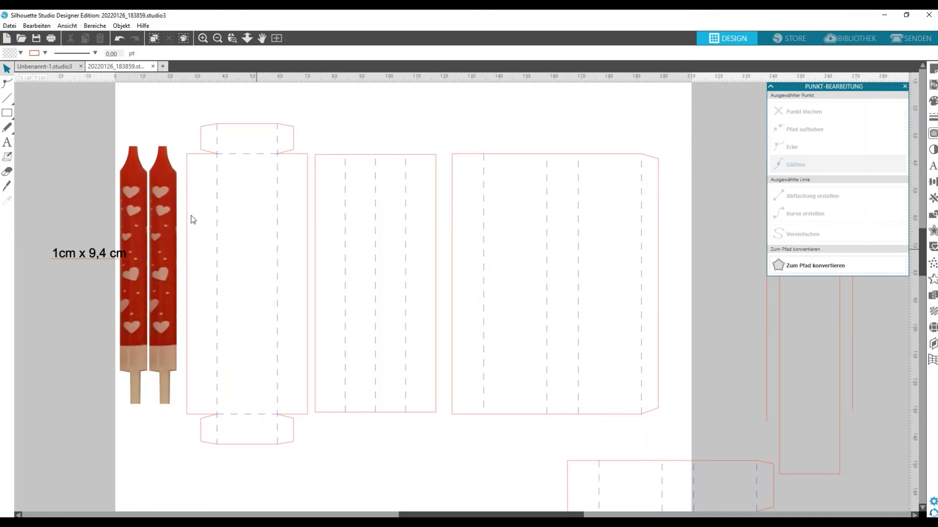
{"action": "left_click", "coordinate": [131, 214]}
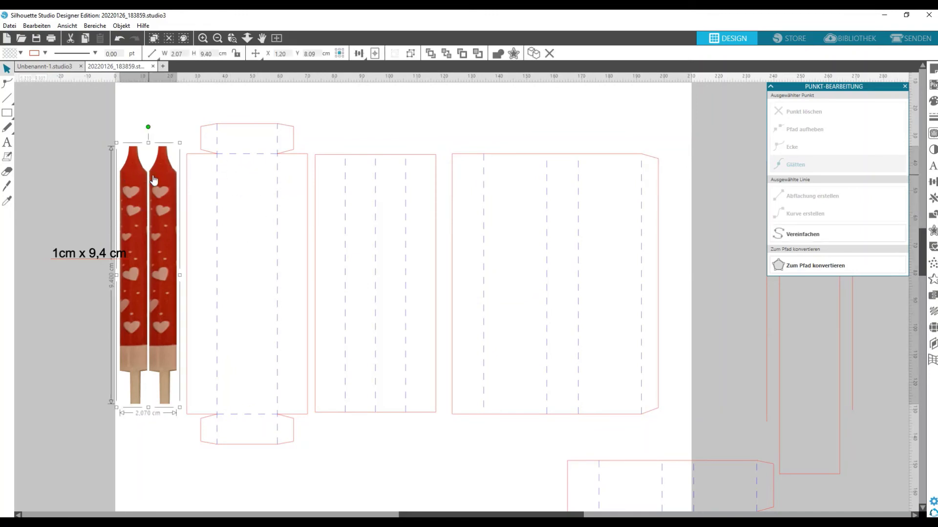
{"action": "left_click", "coordinate": [7, 113]}
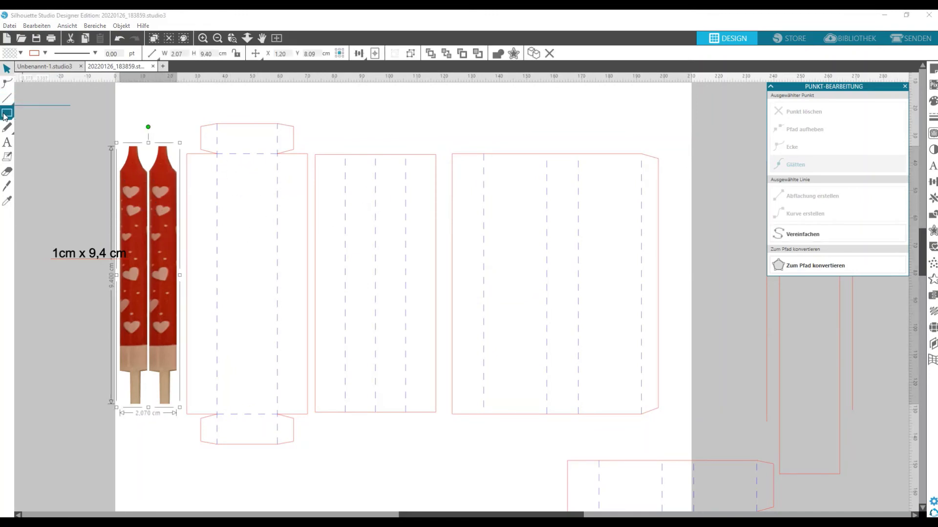
{"action": "left_click", "coordinate": [7, 68]}
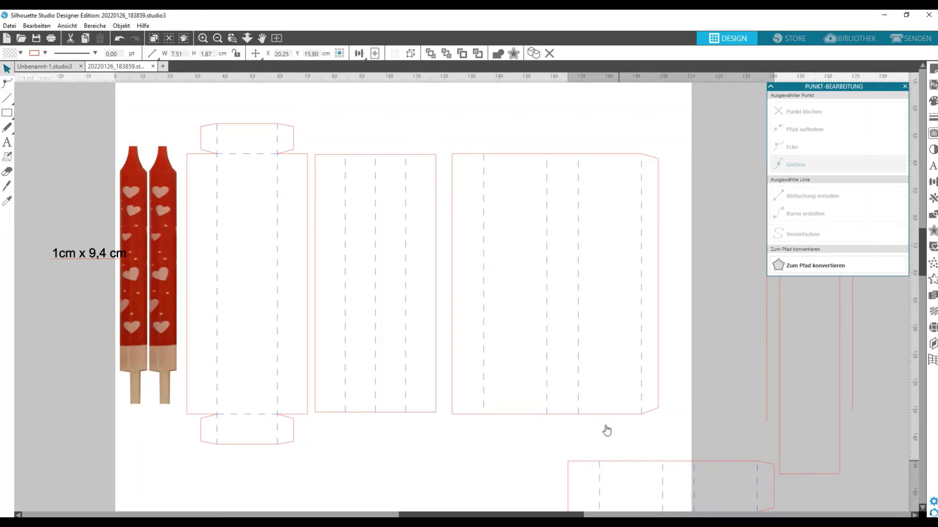
Move the short band above the sleeve and delete the leftover construction outlines beside the page.
{"action": "scroll", "coordinate": [744, 360], "scroll_direction": "up", "scroll_amount": 2}
{"action": "left_click", "coordinate": [869, 344]}
{"action": "right_click", "coordinate": [872, 344]}
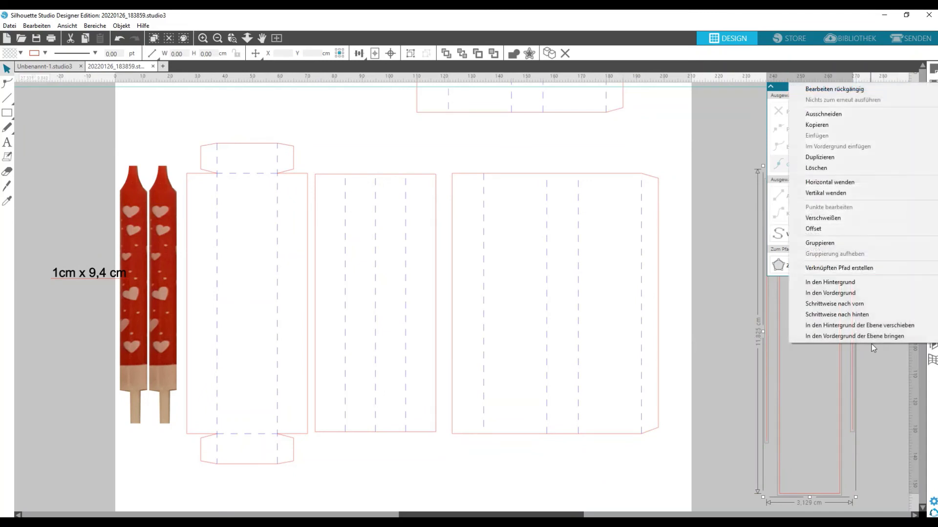
{"action": "left_click", "coordinate": [815, 167]}
Duplicate the full-height sleeve and move the copy directly below the original.
{"action": "right_click", "coordinate": [577, 192]}
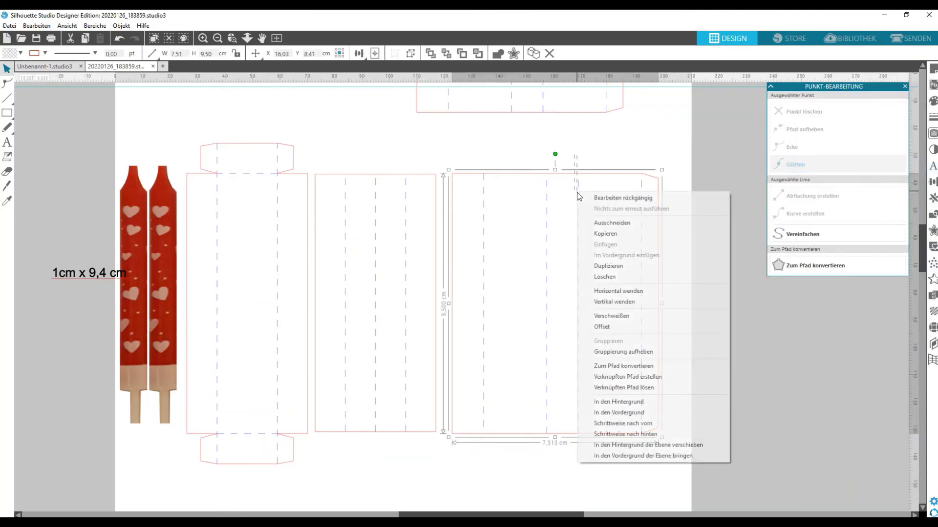
{"action": "left_click", "coordinate": [623, 276]}
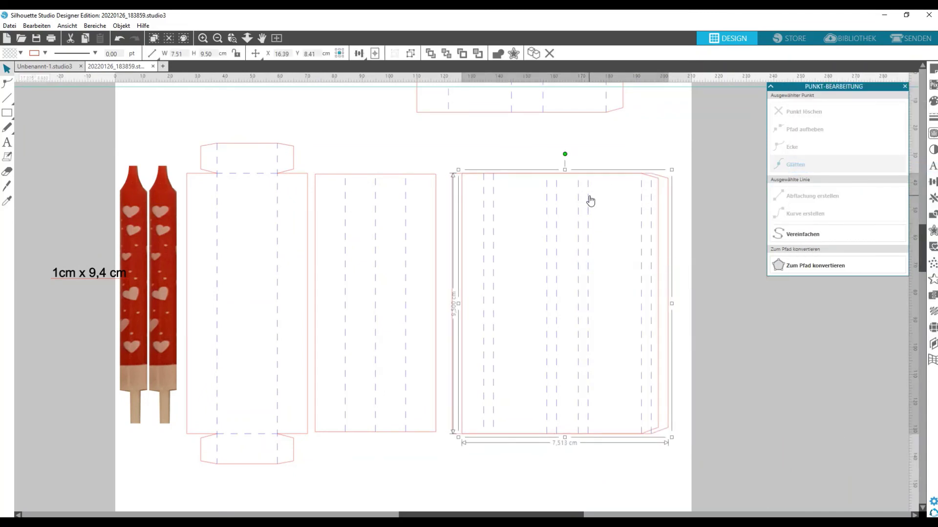
{"action": "left_click_drag", "start_coordinate": [588, 199], "coordinate": [546, 482]}
Combine the lower sleeve copy into one compound path with solid fold lines.
{"action": "scroll", "coordinate": [514, 335], "scroll_direction": "down", "scroll_amount": 5}
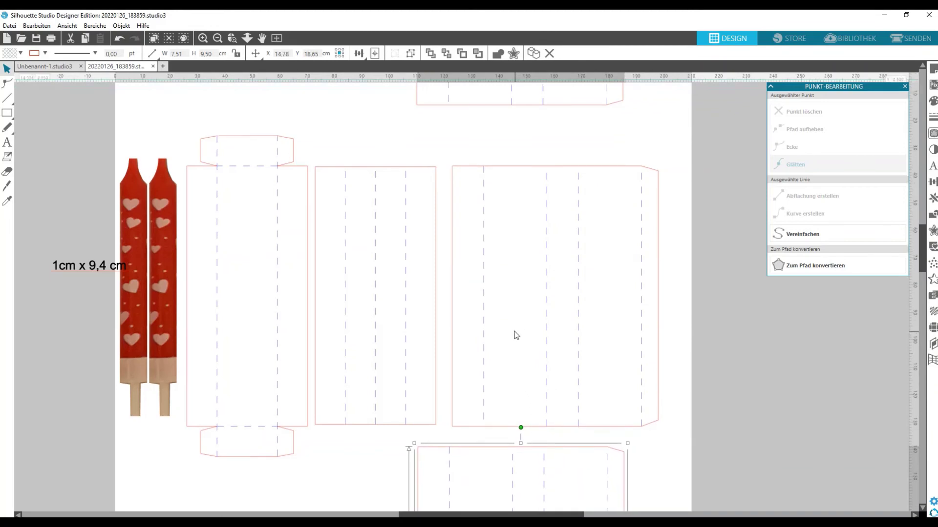
{"action": "left_click_drag", "start_coordinate": [362, 400], "coordinate": [453, 409]}
{"action": "right_click", "coordinate": [453, 409]}
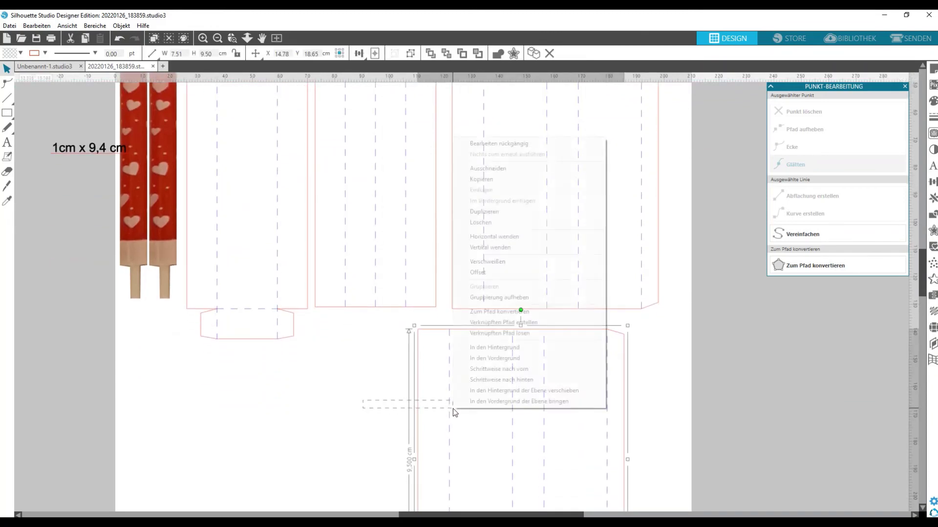
{"action": "left_click", "coordinate": [503, 323]}
{"action": "scroll", "coordinate": [382, 395], "scroll_direction": "down", "scroll_amount": 1}
{"action": "scroll", "coordinate": [379, 381], "scroll_direction": "down", "scroll_amount": 6}
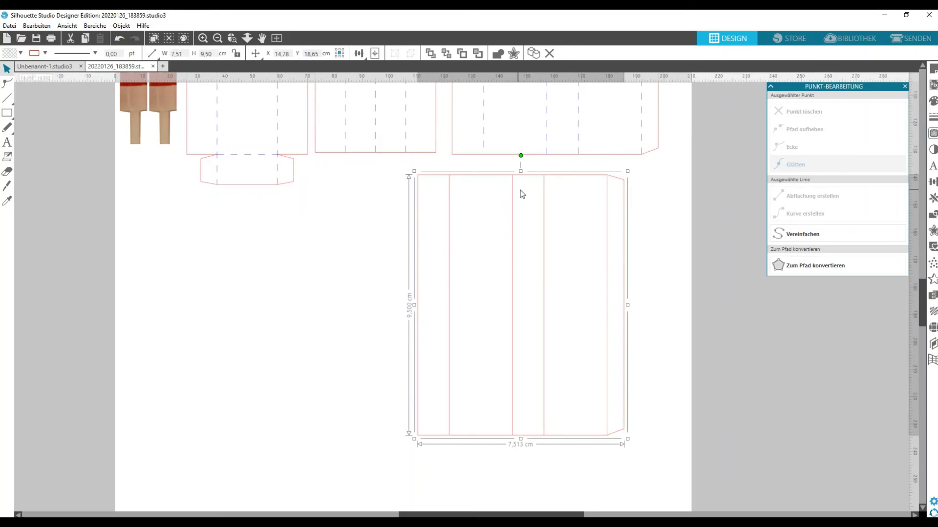
Add an internal offset of 0.35 cm to the lower sleeve copy to create window outlines inside its panels.
{"action": "left_click", "coordinate": [410, 280]}
{"action": "left_click", "coordinate": [419, 279]}
{"action": "left_click", "coordinate": [933, 230]}
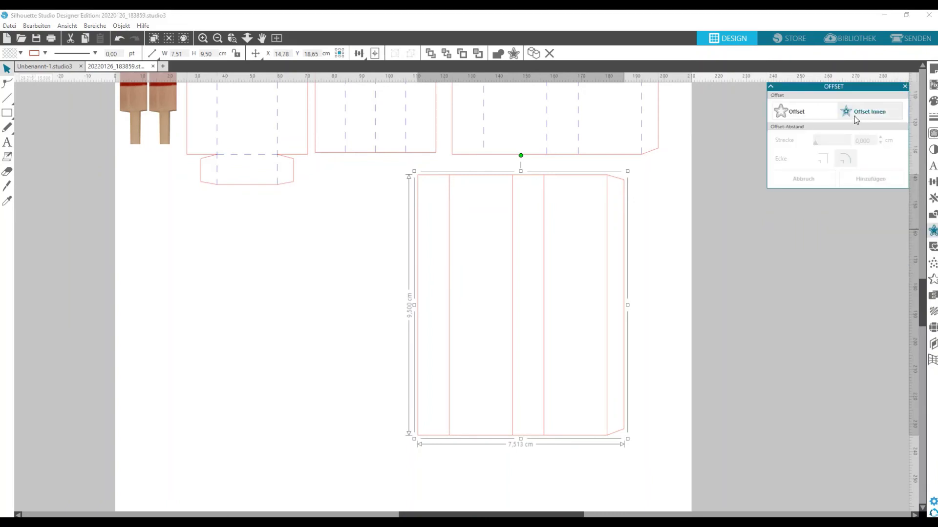
{"action": "left_click", "coordinate": [859, 112]}
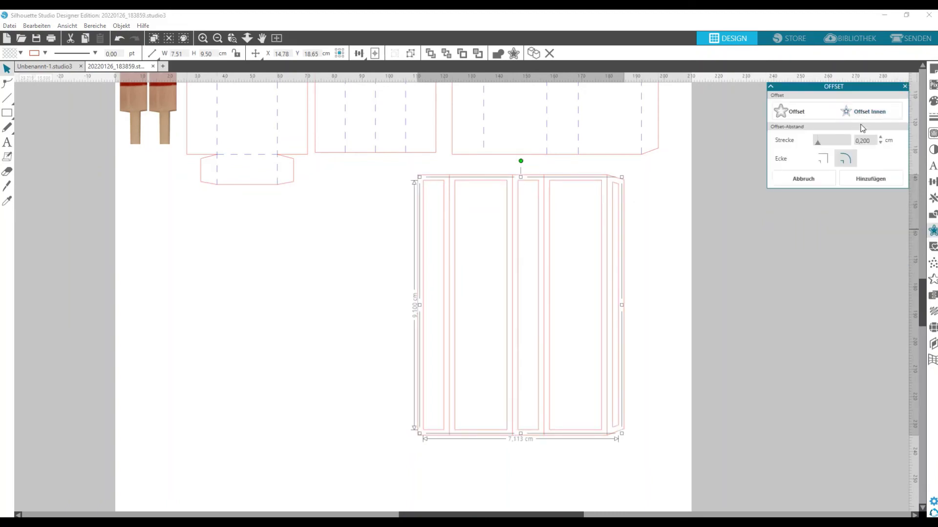
{"action": "left_click", "coordinate": [882, 138]}
{"action": "left_click", "coordinate": [882, 138]}
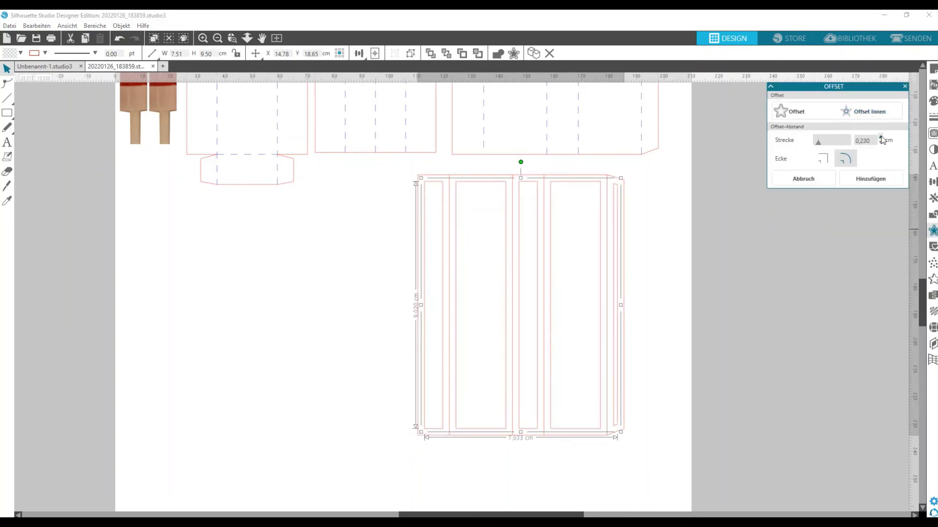
{"action": "left_click", "coordinate": [882, 138]}
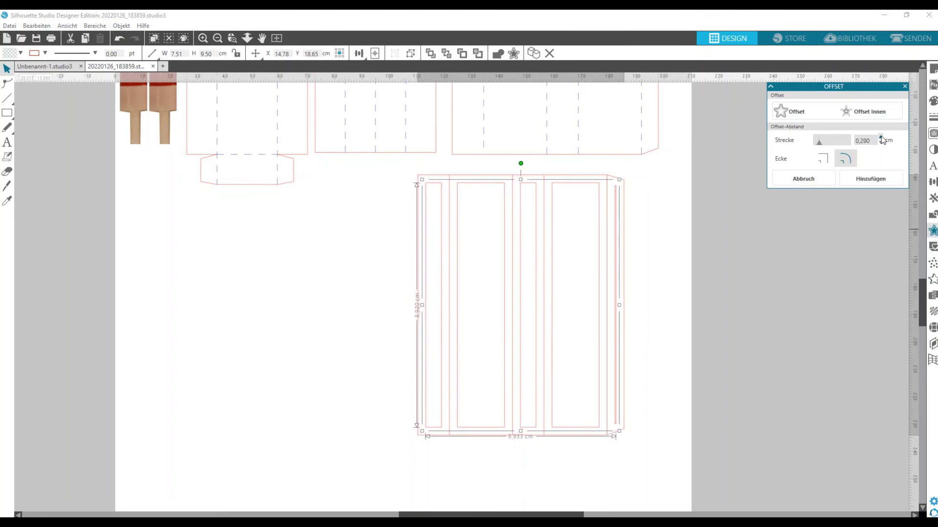
{"action": "left_click", "coordinate": [284, 341]}
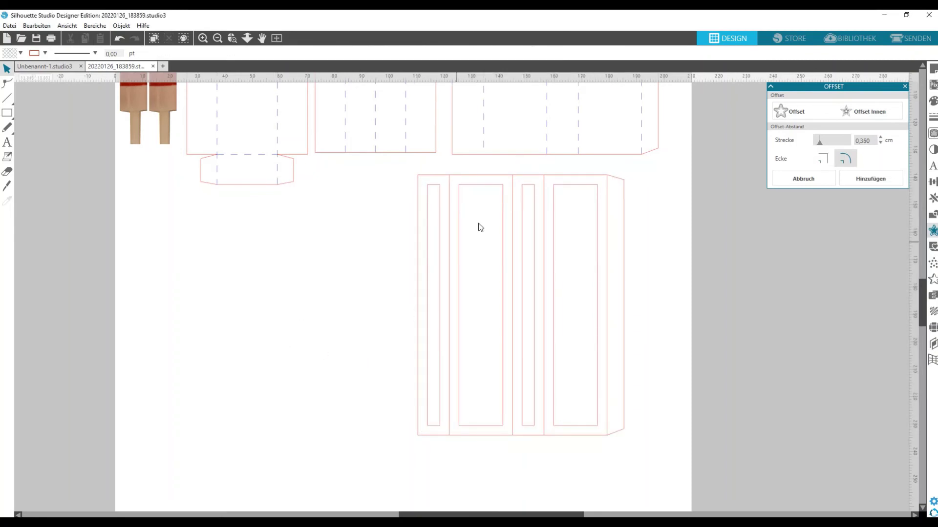
Shorten the second panel's window outline from both ends to about 8.23 cm high.
{"action": "left_click", "coordinate": [481, 187]}
{"action": "left_click_drag", "start_coordinate": [481, 188], "coordinate": [481, 190]}
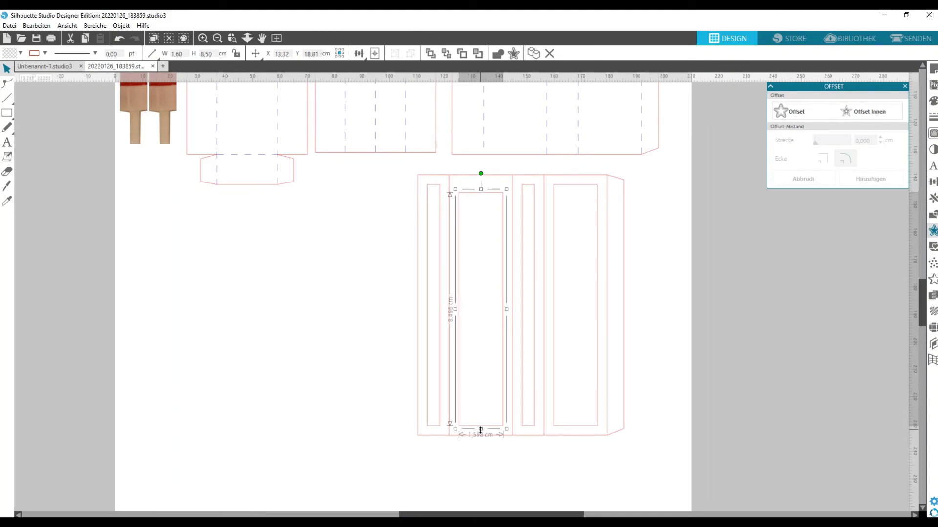
{"action": "left_click_drag", "start_coordinate": [481, 430], "coordinate": [481, 423]}
{"action": "left_click", "coordinate": [366, 394]}
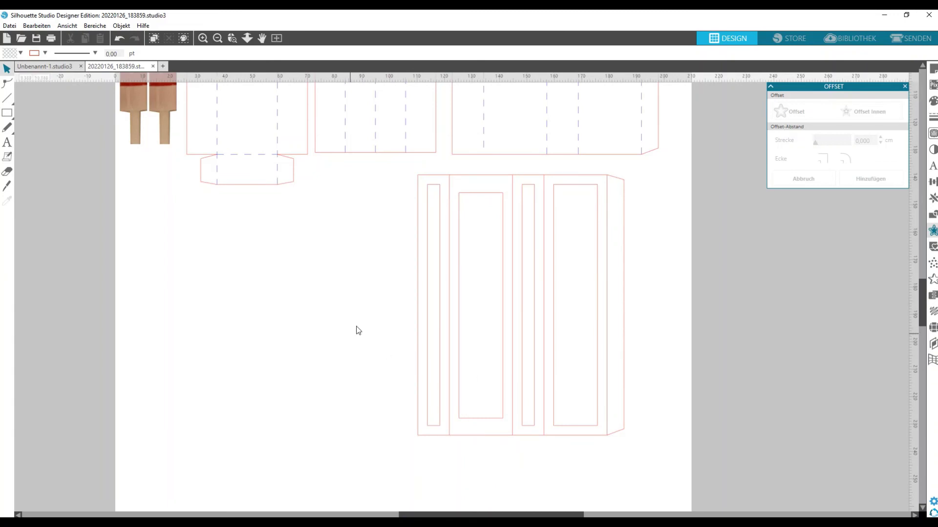
Move the shortened window outline onto the flapped box and centre it in the middle panel.
{"action": "scroll", "coordinate": [423, 212], "scroll_direction": "up", "scroll_amount": 5}
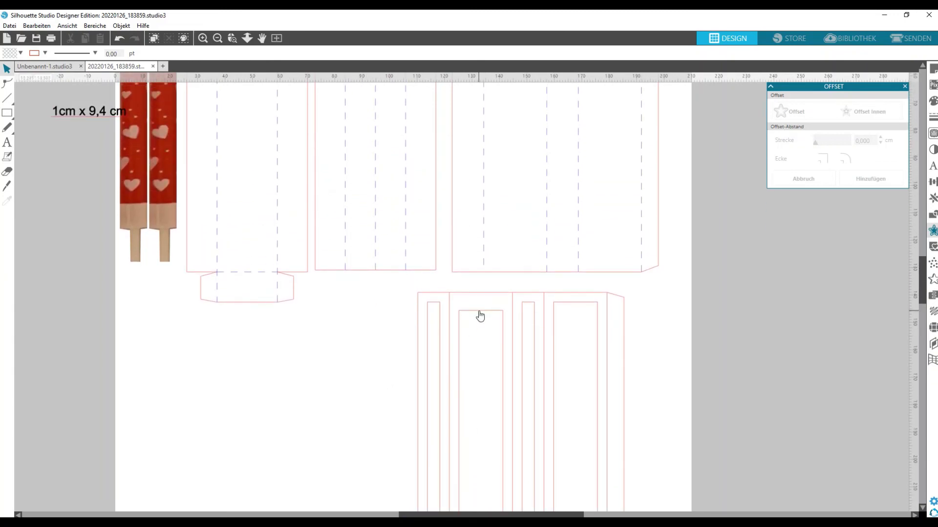
{"action": "left_click_drag", "start_coordinate": [481, 313], "coordinate": [245, 84]}
{"action": "left_click", "coordinate": [238, 289]}
{"action": "scroll", "coordinate": [238, 290], "scroll_direction": "up", "scroll_amount": 2}
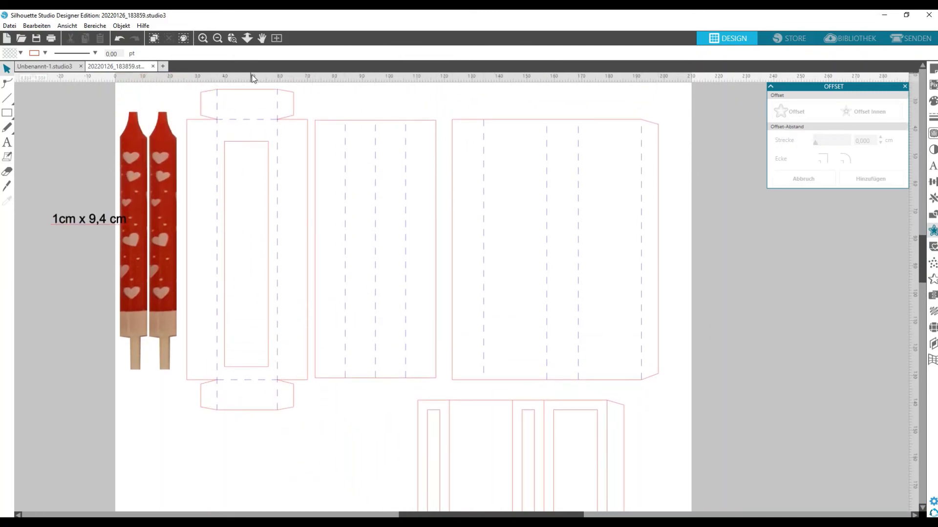
{"action": "left_click_drag", "start_coordinate": [254, 146], "coordinate": [256, 140]}
{"action": "left_click", "coordinate": [197, 347]}
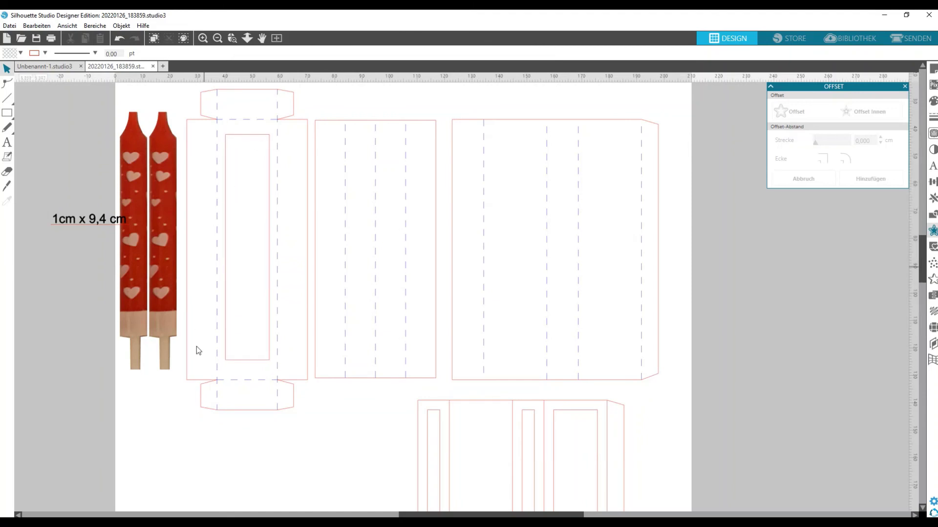
Ungroup the flapped box and move its window outline into the sleeve's wide second panel.
{"action": "left_click", "coordinate": [240, 410]}
{"action": "right_click", "coordinate": [240, 414]}
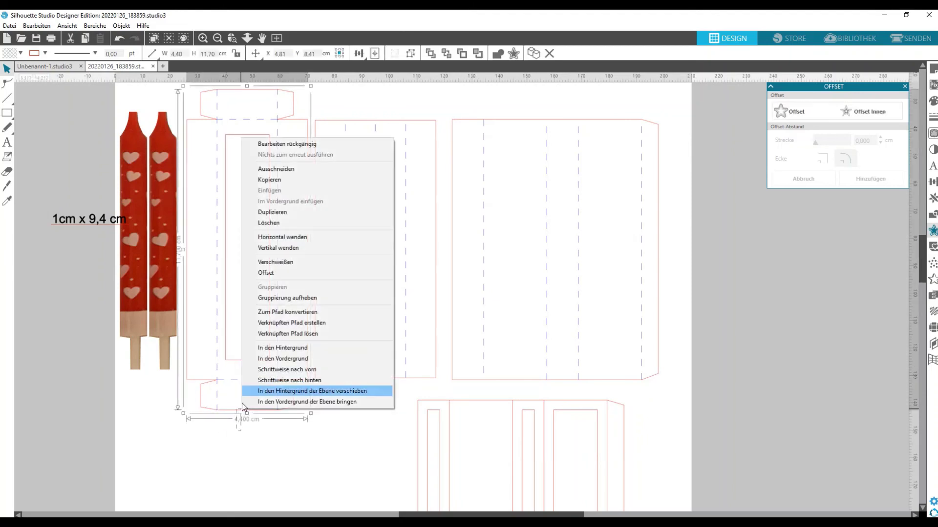
{"action": "left_click", "coordinate": [286, 299]}
{"action": "left_click", "coordinate": [241, 361]}
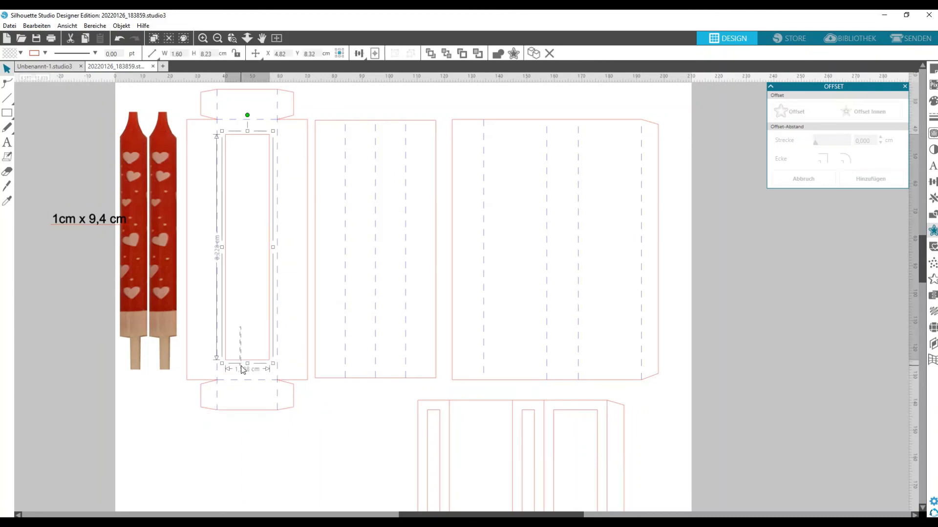
{"action": "left_click", "coordinate": [247, 410], "text": "shift"}
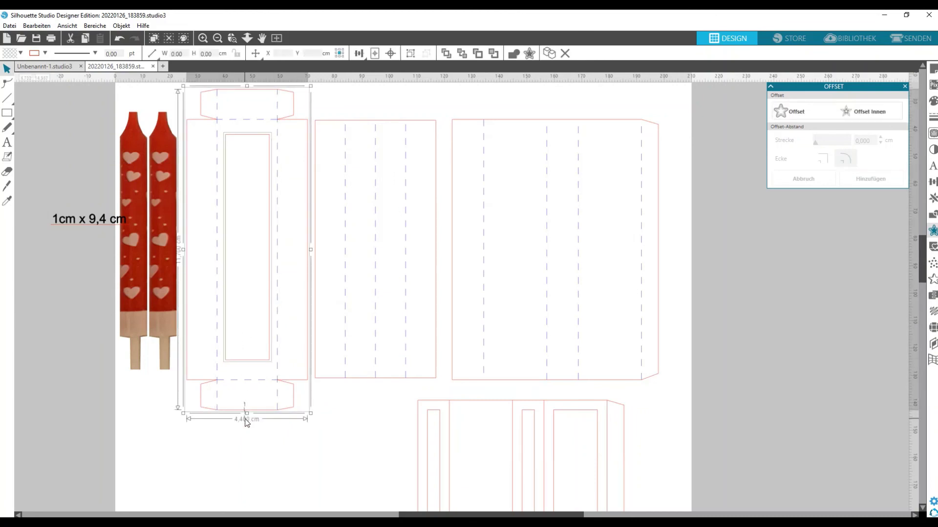
{"action": "left_click", "coordinate": [286, 449]}
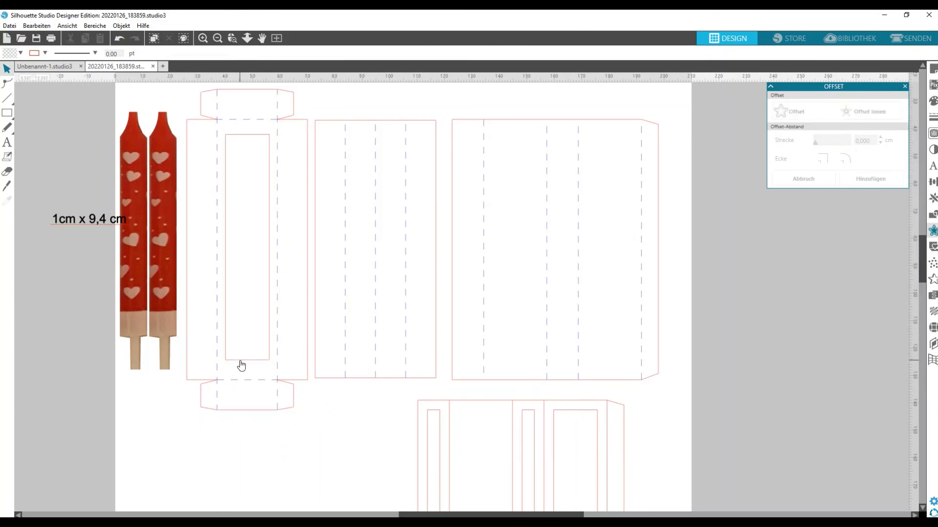
{"action": "left_click_drag", "start_coordinate": [242, 364], "coordinate": [509, 366]}
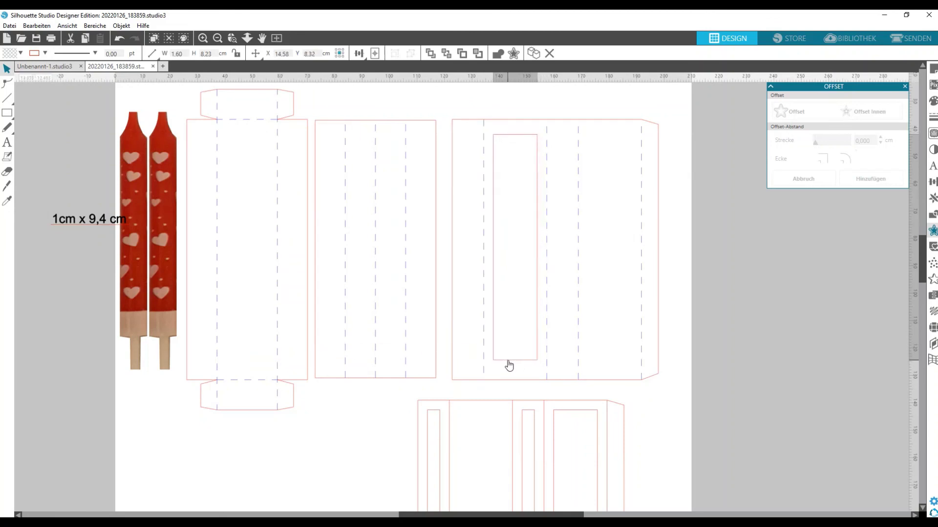
{"action": "left_click", "coordinate": [509, 365]}
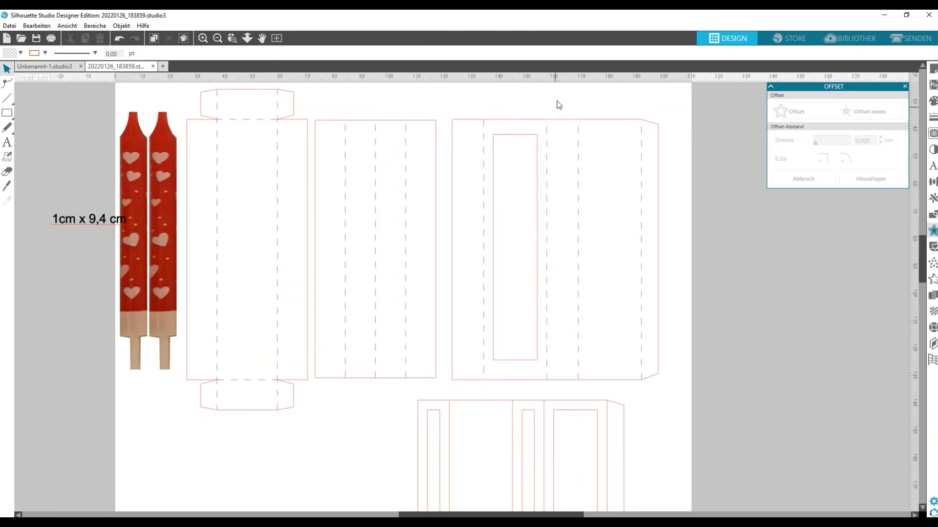
{"action": "left_click_drag", "start_coordinate": [529, 141], "coordinate": [529, 143]}
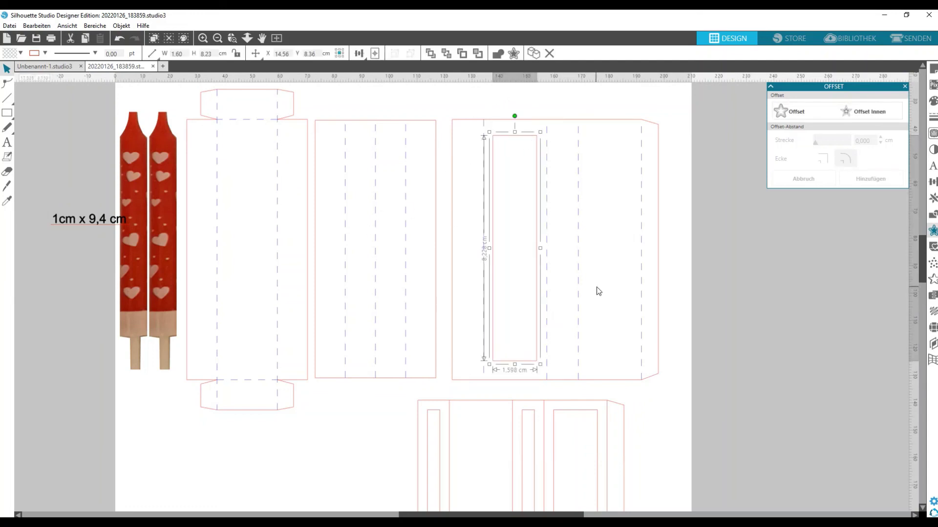
Ungroup the sleeve and release its compound path of fold lines into separate lines.
{"action": "left_click", "coordinate": [584, 300]}
{"action": "left_click", "coordinate": [577, 304]}
{"action": "right_click", "coordinate": [578, 303]}
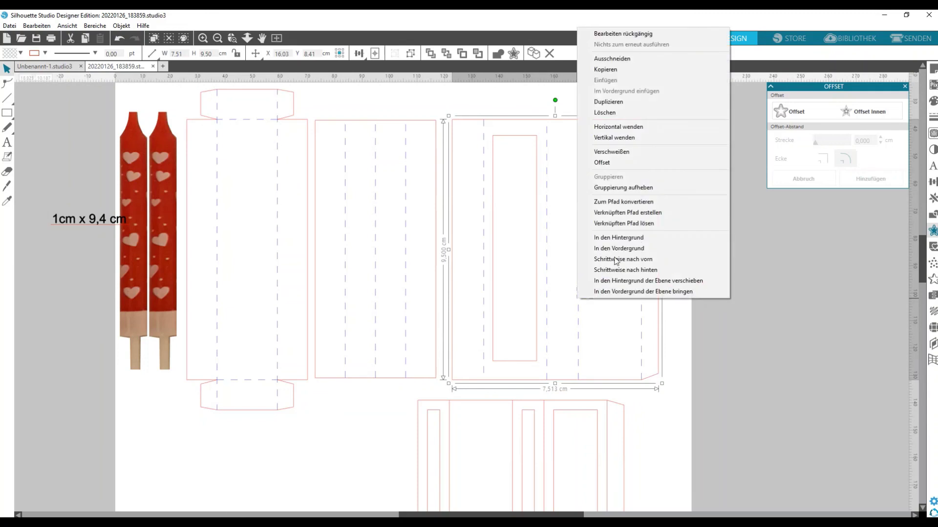
{"action": "left_click", "coordinate": [646, 190]}
{"action": "right_click", "coordinate": [583, 277]}
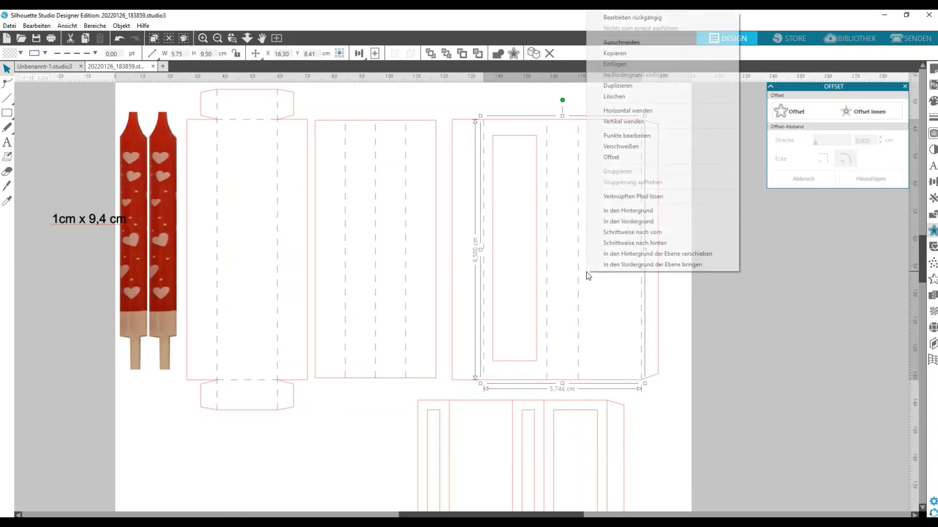
{"action": "left_click", "coordinate": [637, 200]}
{"action": "left_click", "coordinate": [563, 152]}
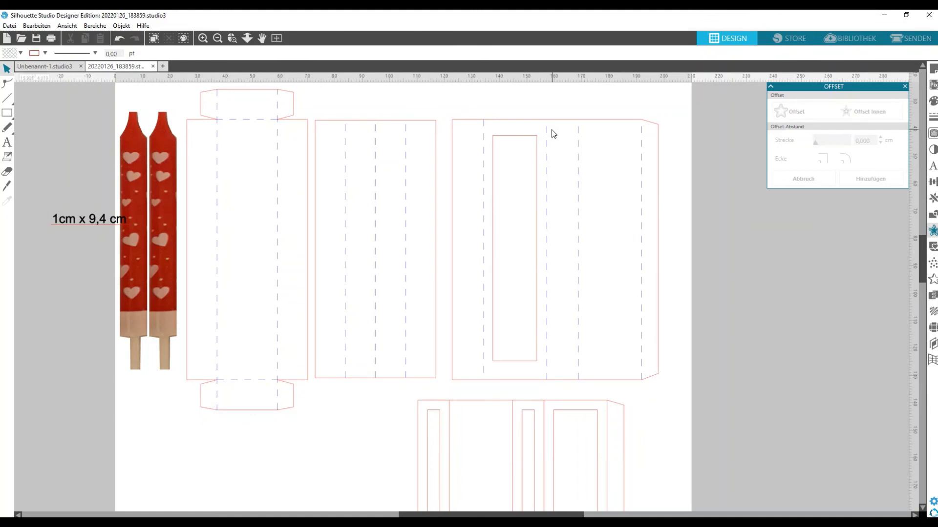
Group the sleeve's first two fold lines and centre the window outline between them.
{"action": "left_click", "coordinate": [548, 132]}
{"action": "left_click", "coordinate": [483, 134], "text": "shift"}
{"action": "right_click", "coordinate": [472, 136]}
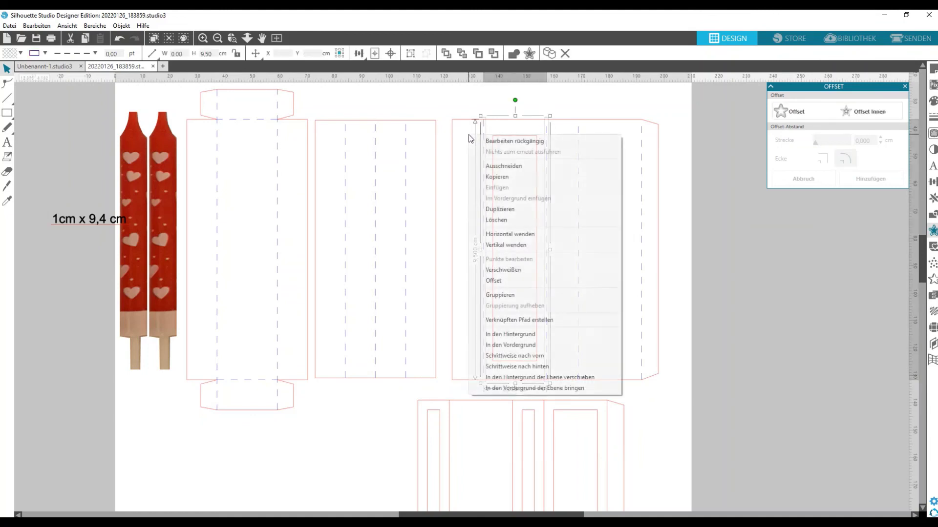
{"action": "left_click", "coordinate": [477, 294]}
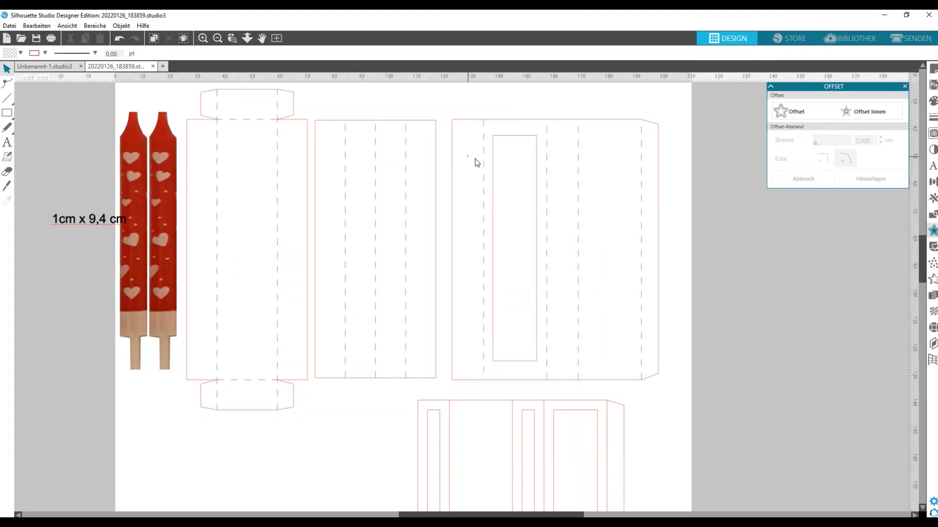
{"action": "left_click", "coordinate": [494, 166], "text": "shift"}
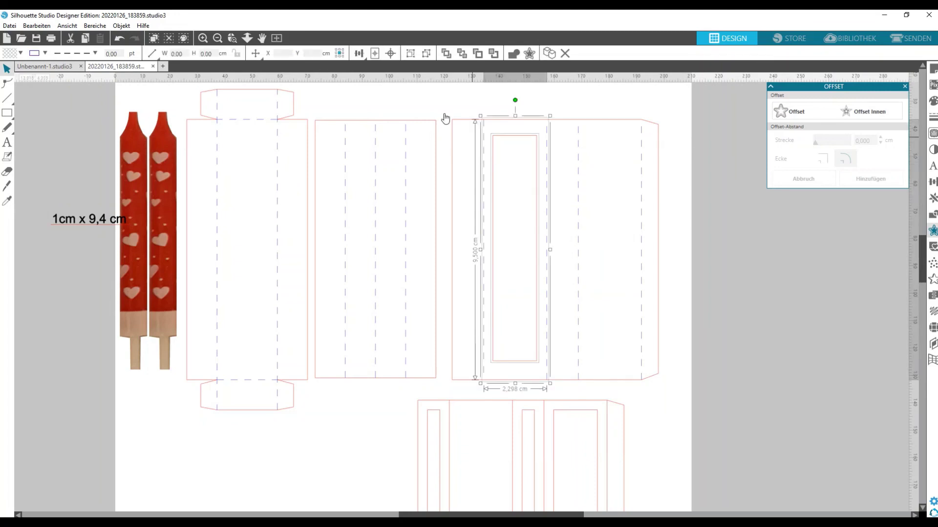
{"action": "left_click", "coordinate": [391, 54]}
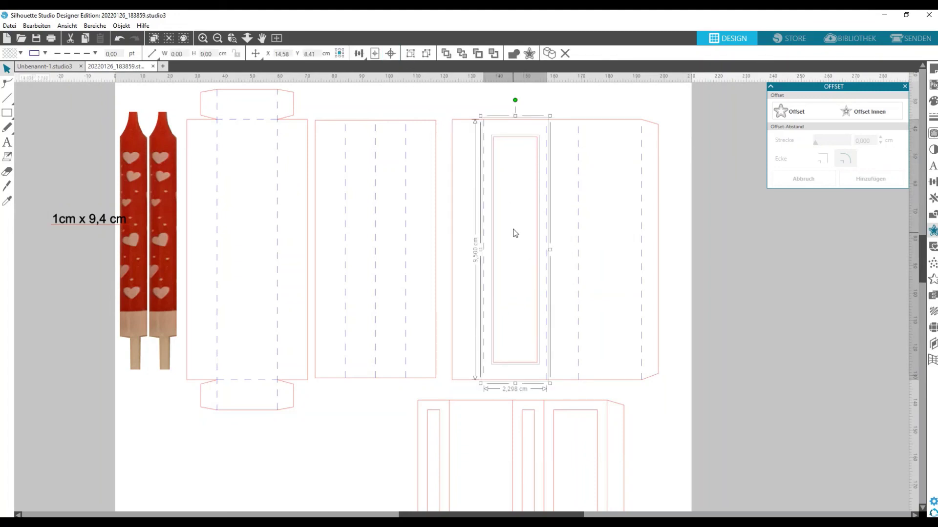
Combine the sleeve's four fold lines into one compound path.
{"action": "left_click_drag", "start_coordinate": [469, 130], "coordinate": [642, 135]}
{"action": "right_click", "coordinate": [644, 137]}
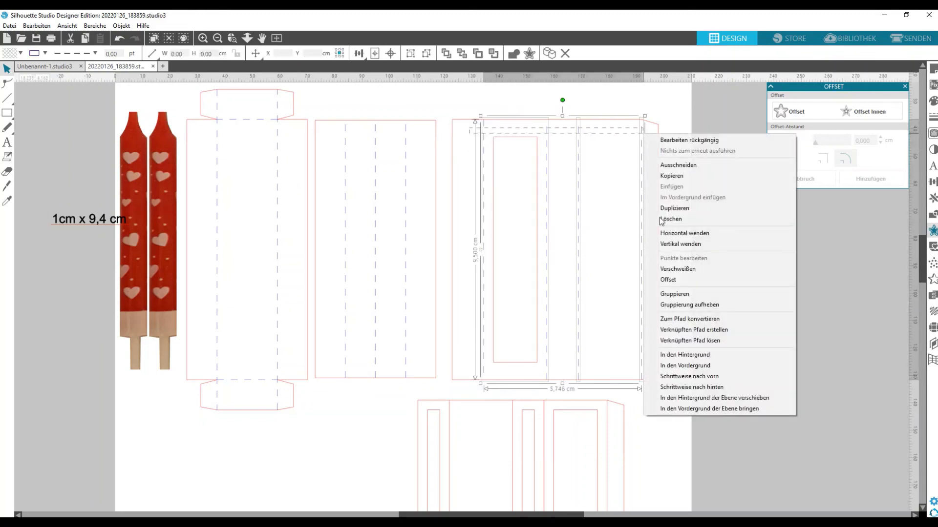
{"action": "left_click", "coordinate": [678, 330]}
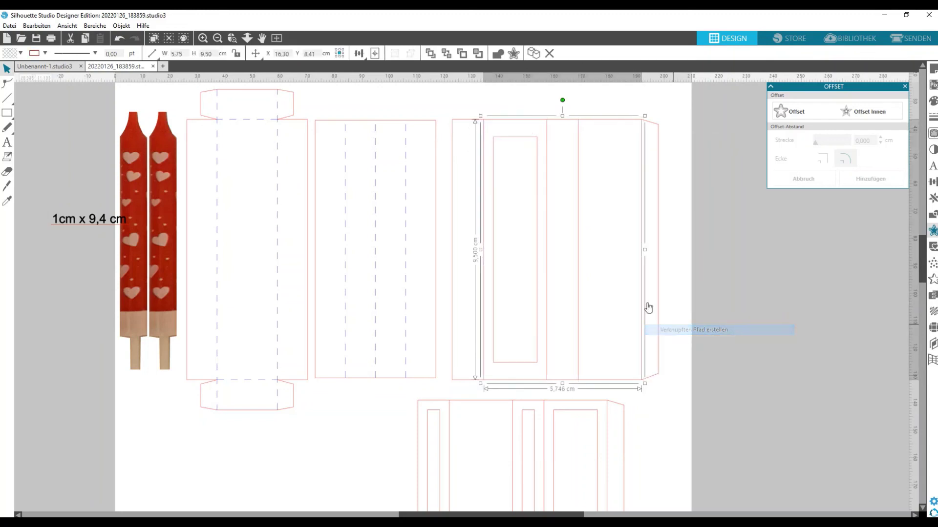
{"action": "left_click", "coordinate": [473, 136]}
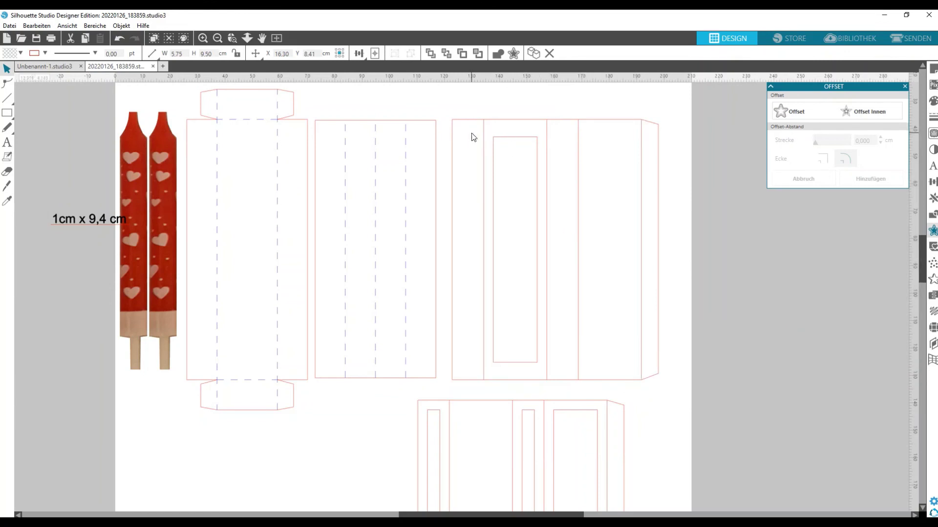
Set the sleeve's fold lines to blue with a dashed line style.
{"action": "left_click", "coordinate": [483, 137]}
{"action": "left_click", "coordinate": [933, 115]}
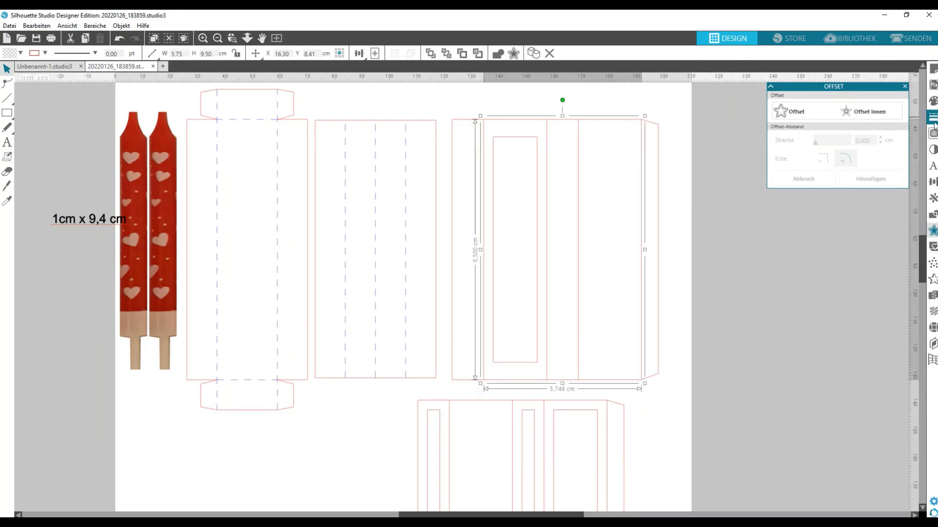
{"action": "left_click", "coordinate": [791, 99]}
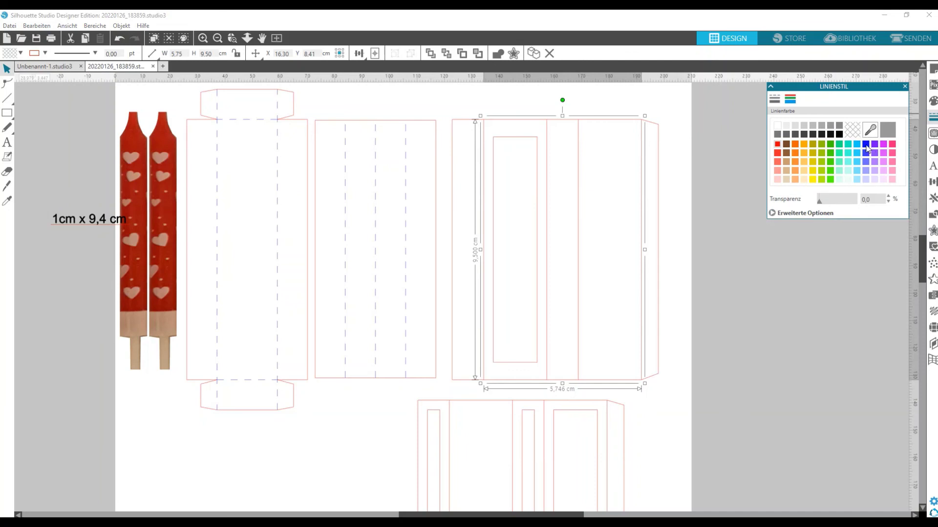
{"action": "left_click", "coordinate": [775, 99]}
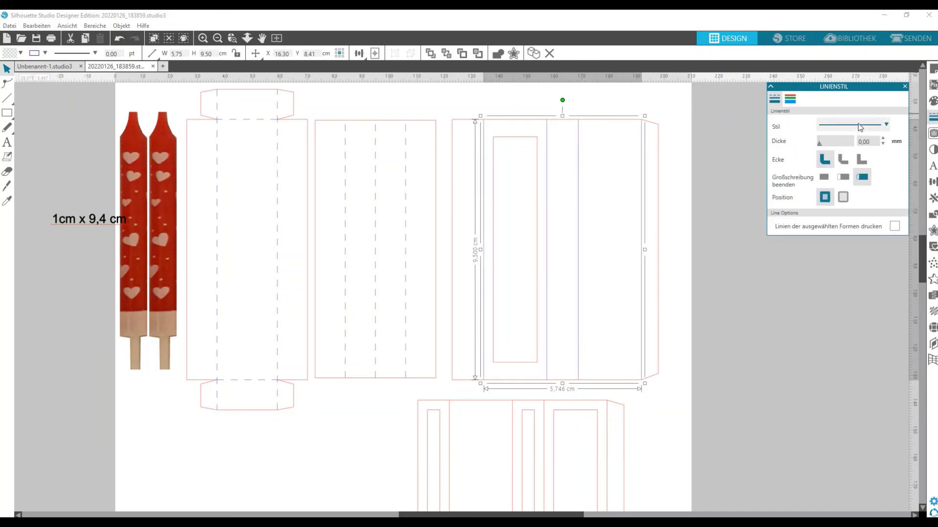
{"action": "left_click", "coordinate": [860, 128]}
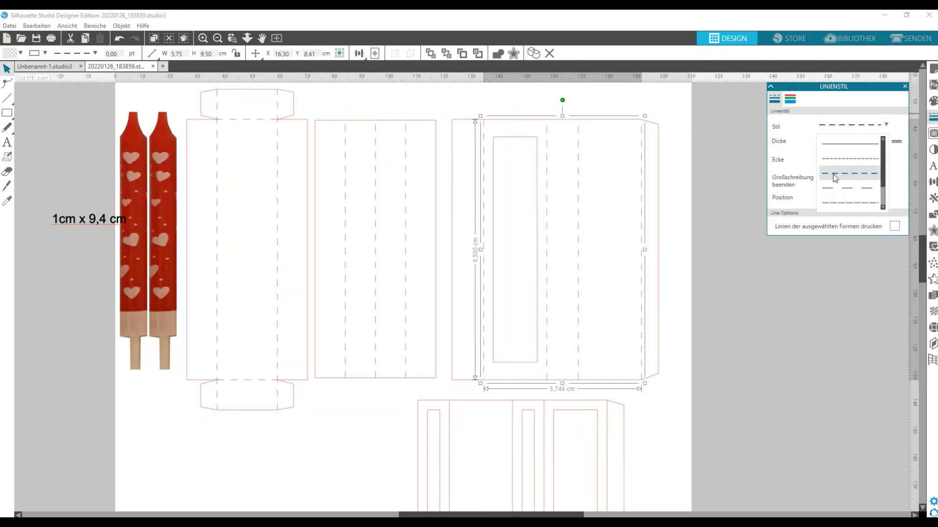
Group the sleeve's outline with its dashed fold lines.
{"action": "left_click", "coordinate": [717, 194]}
{"action": "left_click", "coordinate": [626, 207]}
{"action": "right_click", "coordinate": [627, 207]}
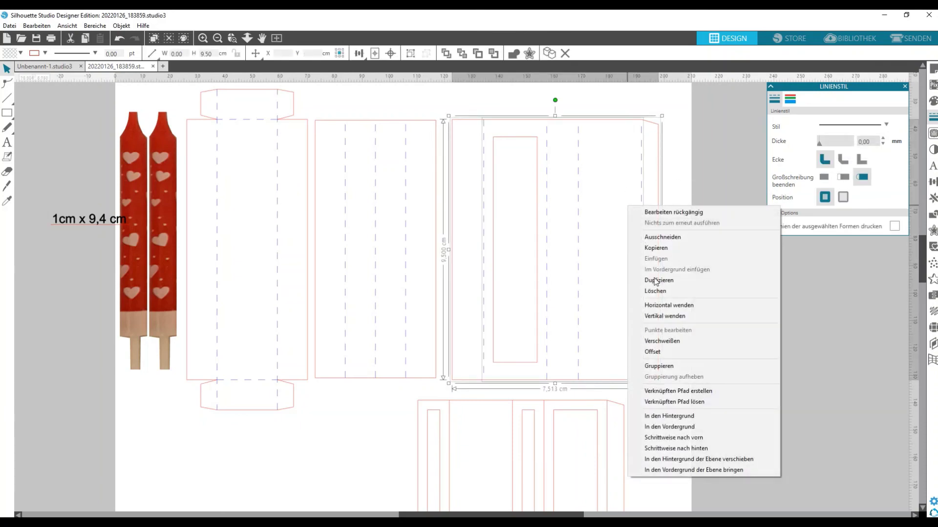
{"action": "left_click", "coordinate": [676, 367]}
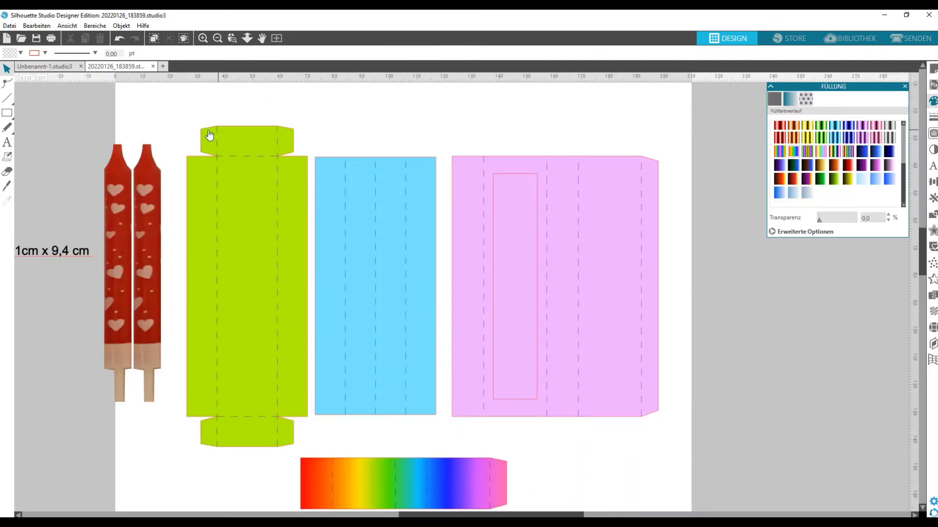
Combine the pink sleeve outline and the window outline into a compound path to cut out the window.
{"action": "left_click", "coordinate": [516, 159]}
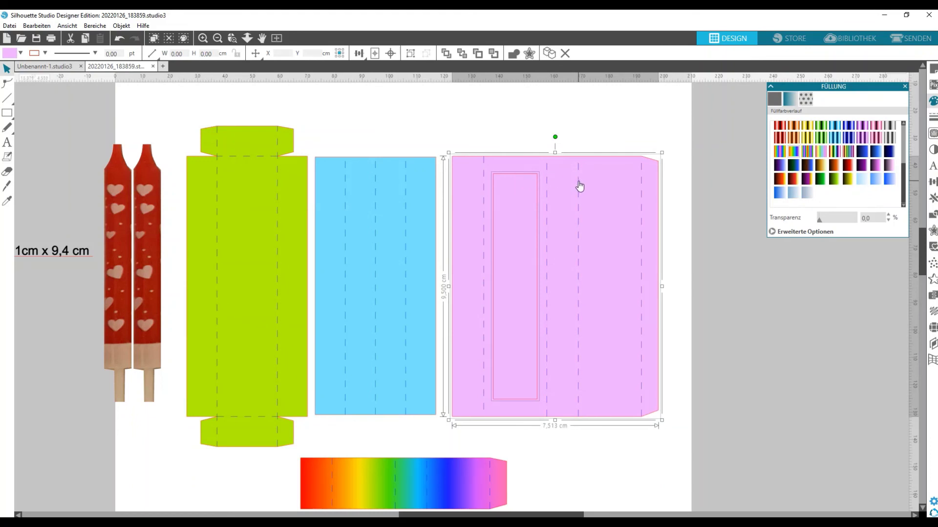
{"action": "left_click", "coordinate": [516, 137]}
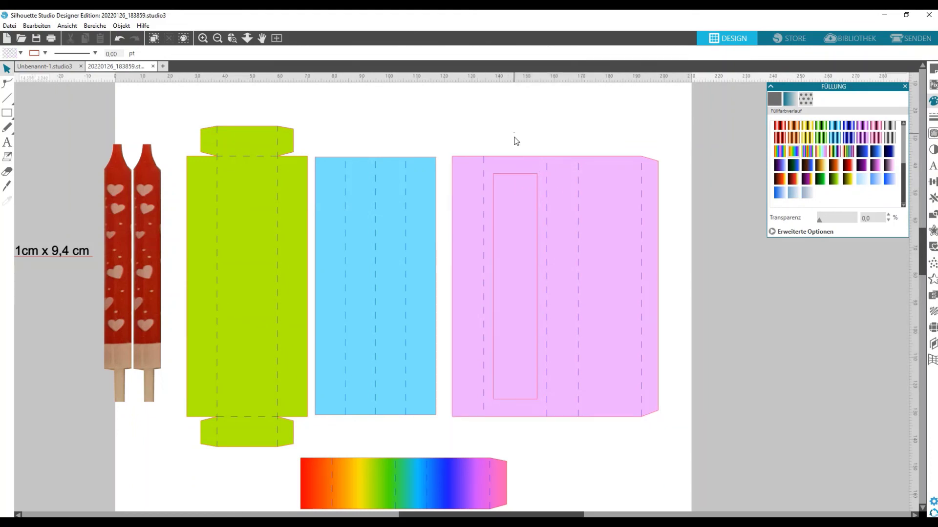
{"action": "left_click", "coordinate": [515, 186]}
{"action": "right_click", "coordinate": [516, 189]}
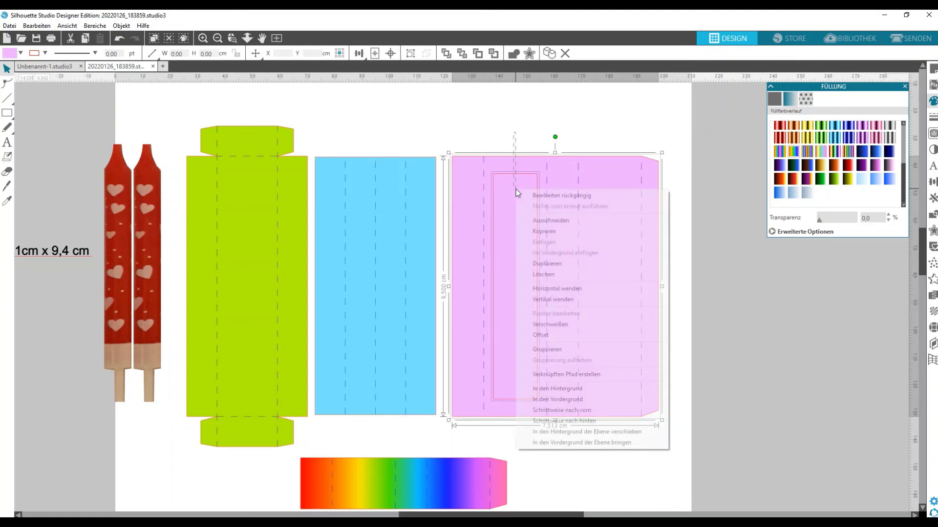
{"action": "left_click", "coordinate": [551, 380]}
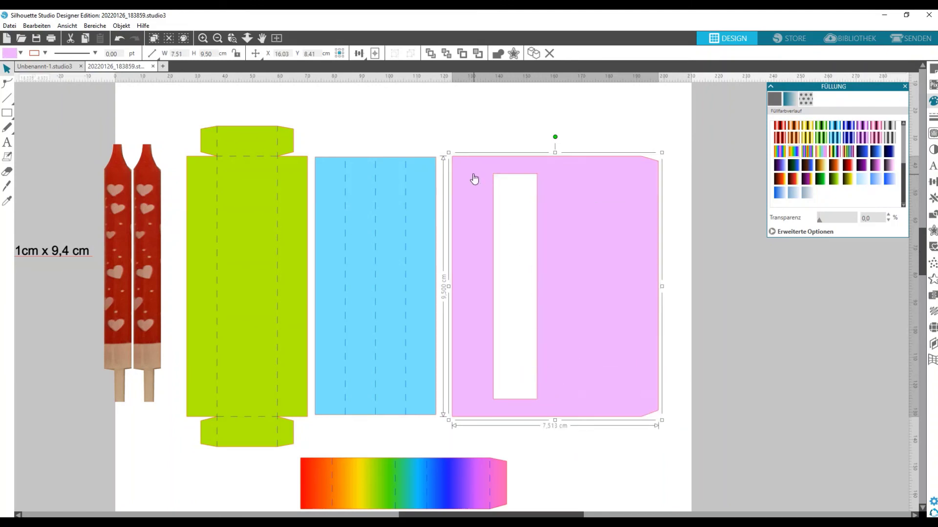
Send the windowed sleeve shape to the background and group it with its fold lines.
{"action": "left_click", "coordinate": [592, 136]}
{"action": "right_click", "coordinate": [625, 227]}
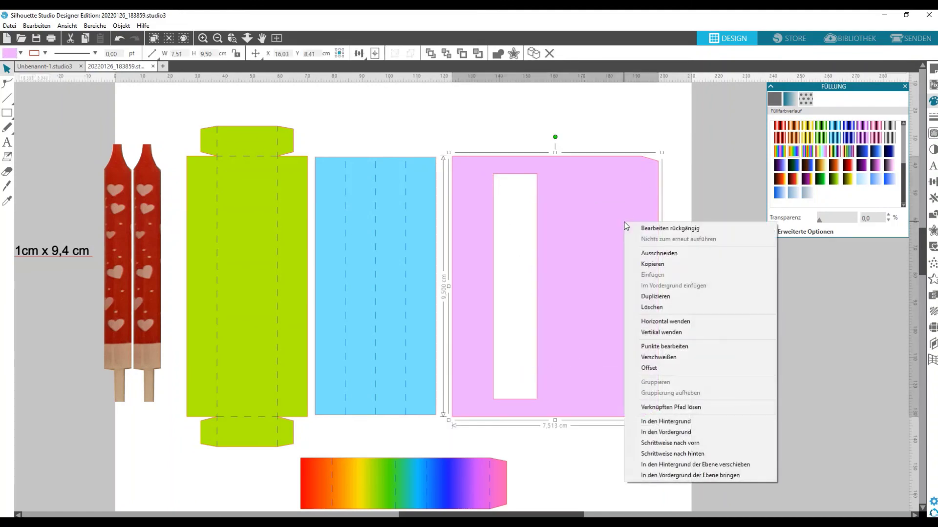
{"action": "left_click", "coordinate": [665, 423]}
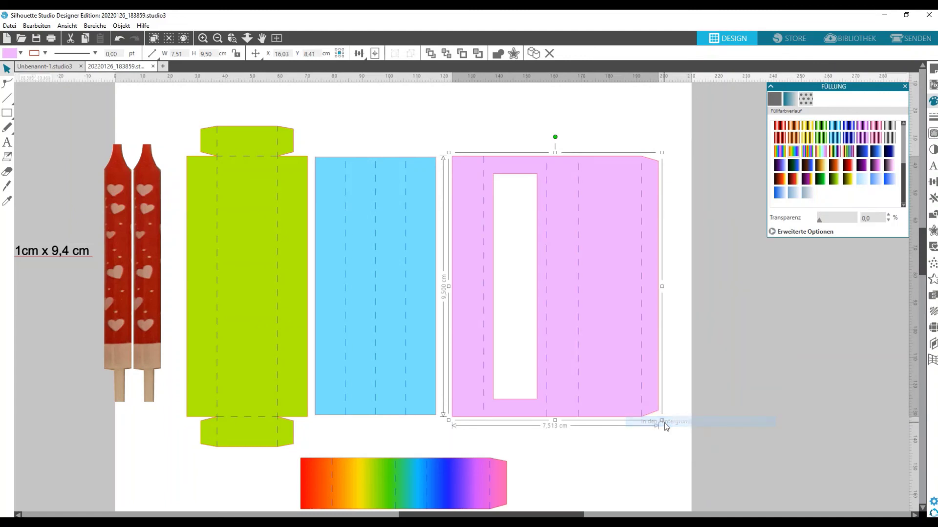
{"action": "right_click", "coordinate": [512, 312]}
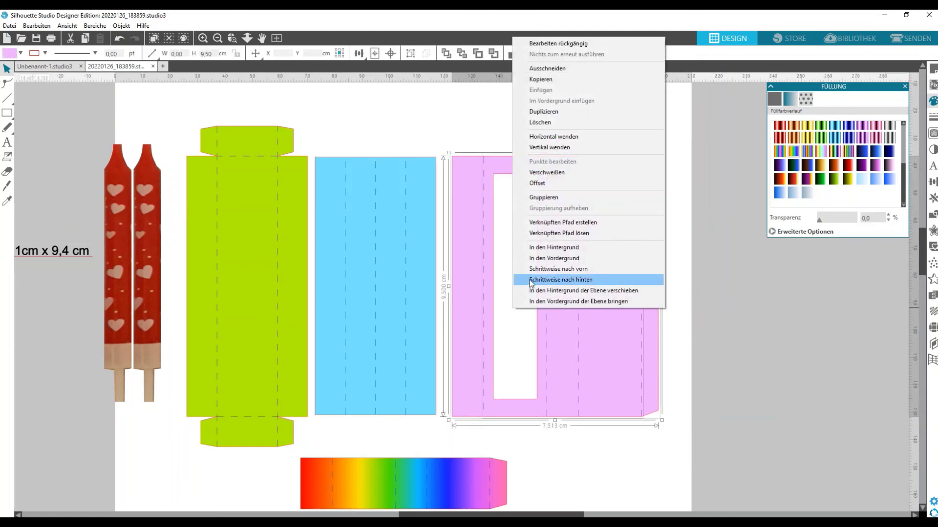
{"action": "left_click", "coordinate": [550, 197]}
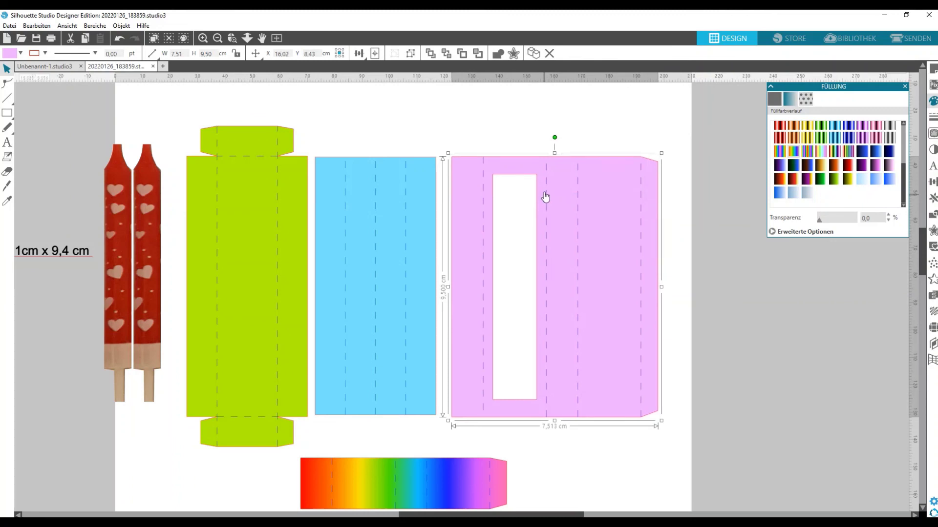
Move the two candles onto the middle panel of the green flapped box.
{"action": "scroll", "coordinate": [303, 332], "scroll_direction": "down", "scroll_amount": 1}
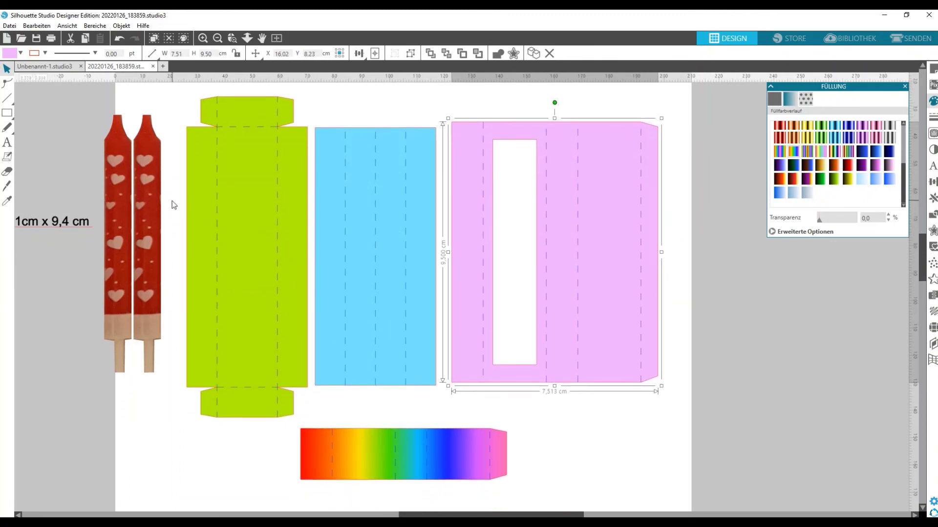
{"action": "left_click_drag", "start_coordinate": [143, 222], "coordinate": [258, 238]}
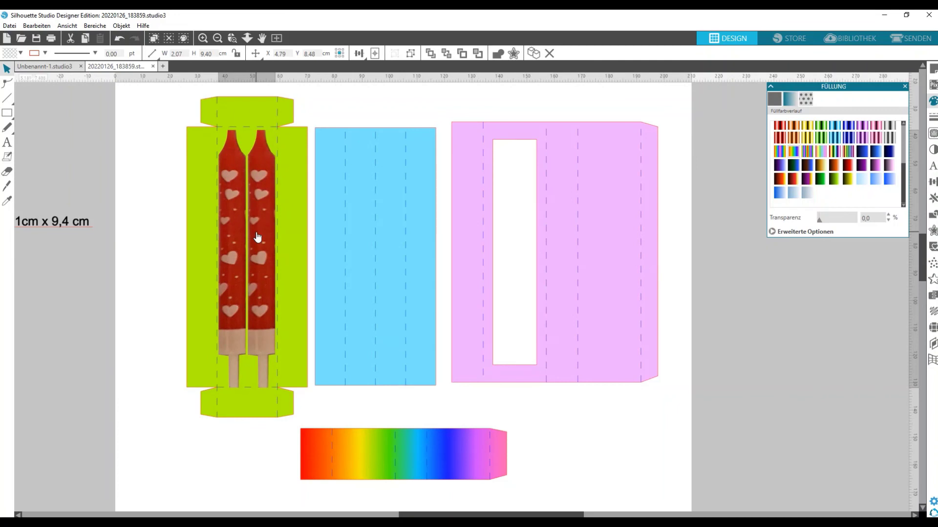
{"action": "left_click", "coordinate": [345, 224]}
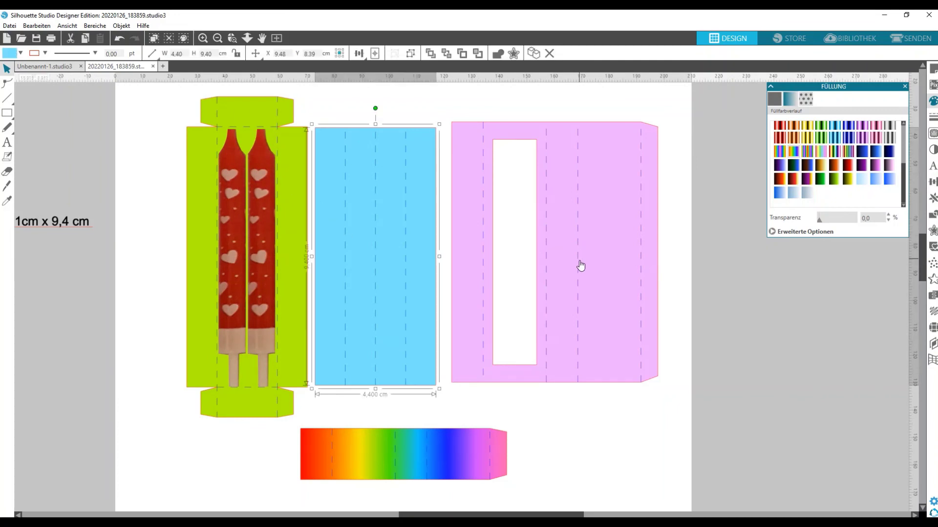
Lay the pink sleeve in front of the flapped box to check the candles through its window, and return it beside the blue piece.
{"action": "left_click_drag", "start_coordinate": [580, 264], "coordinate": [350, 284]}
{"action": "right_click", "coordinate": [394, 267]}
{"action": "left_click", "coordinate": [435, 470]}
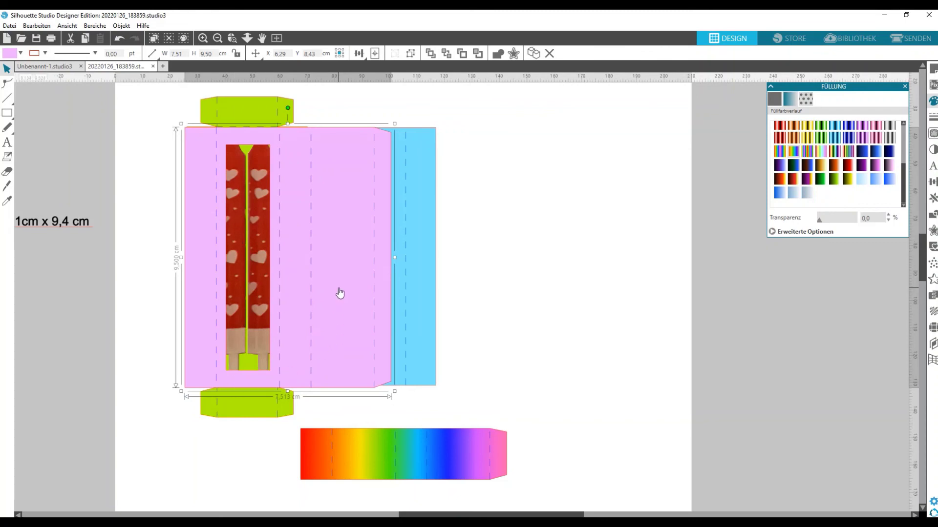
{"action": "left_click_drag", "start_coordinate": [340, 293], "coordinate": [602, 289]}
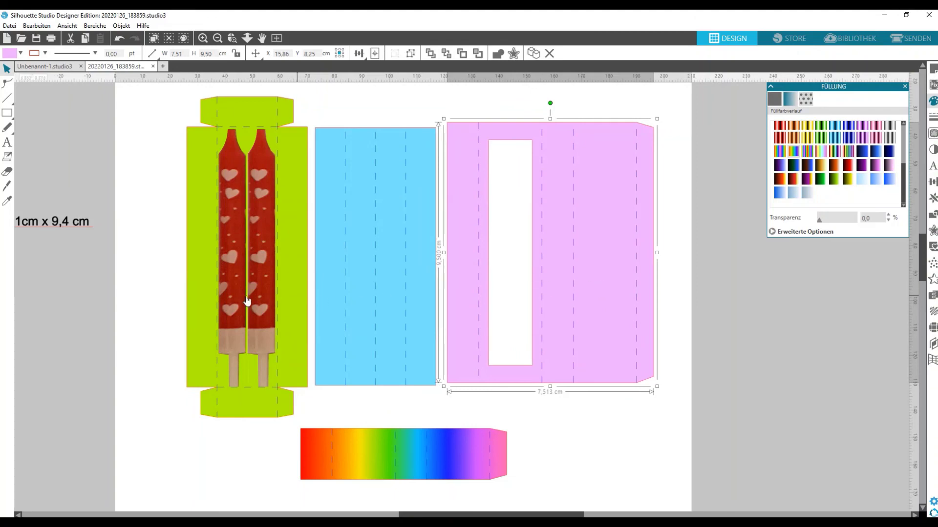